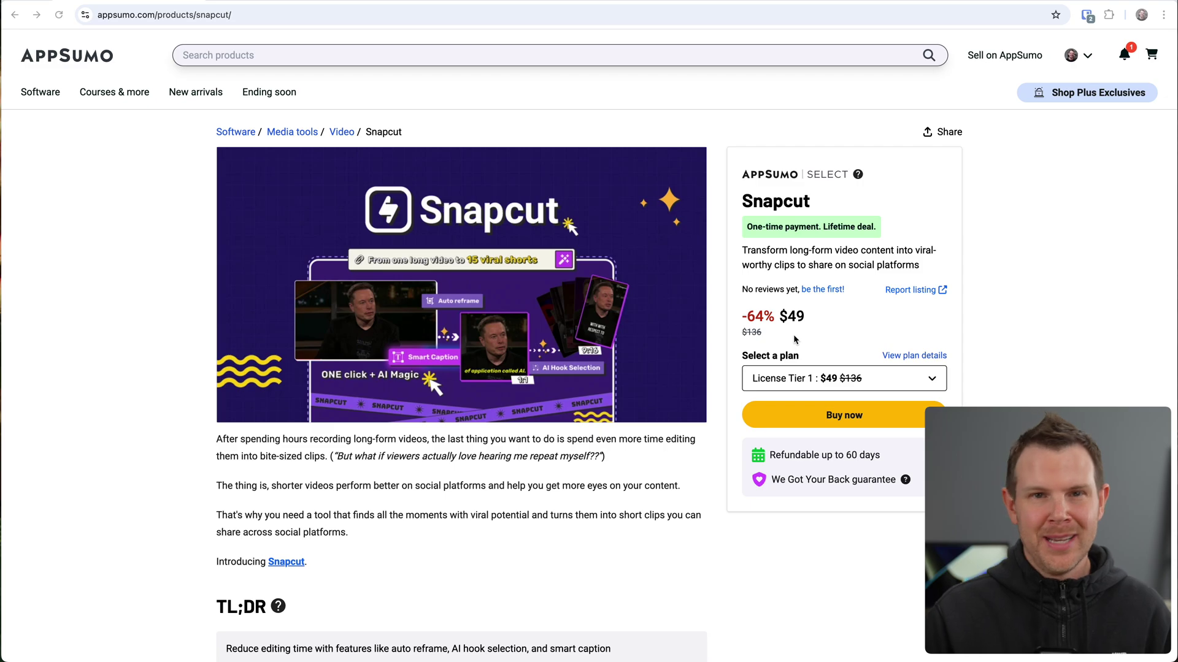
# Jump to Plans & features on the AppSumo Snapcut deal and scroll through the license tiers
pyautogui.click(914, 356)
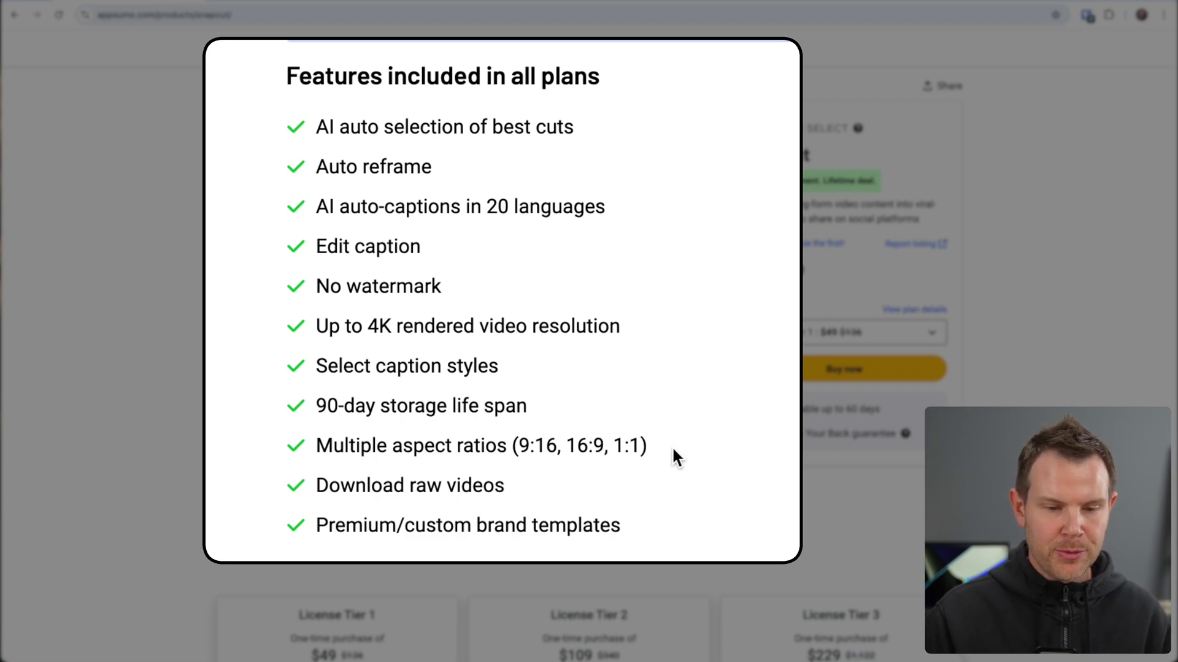
pyautogui.scroll(-2, 673, 451)
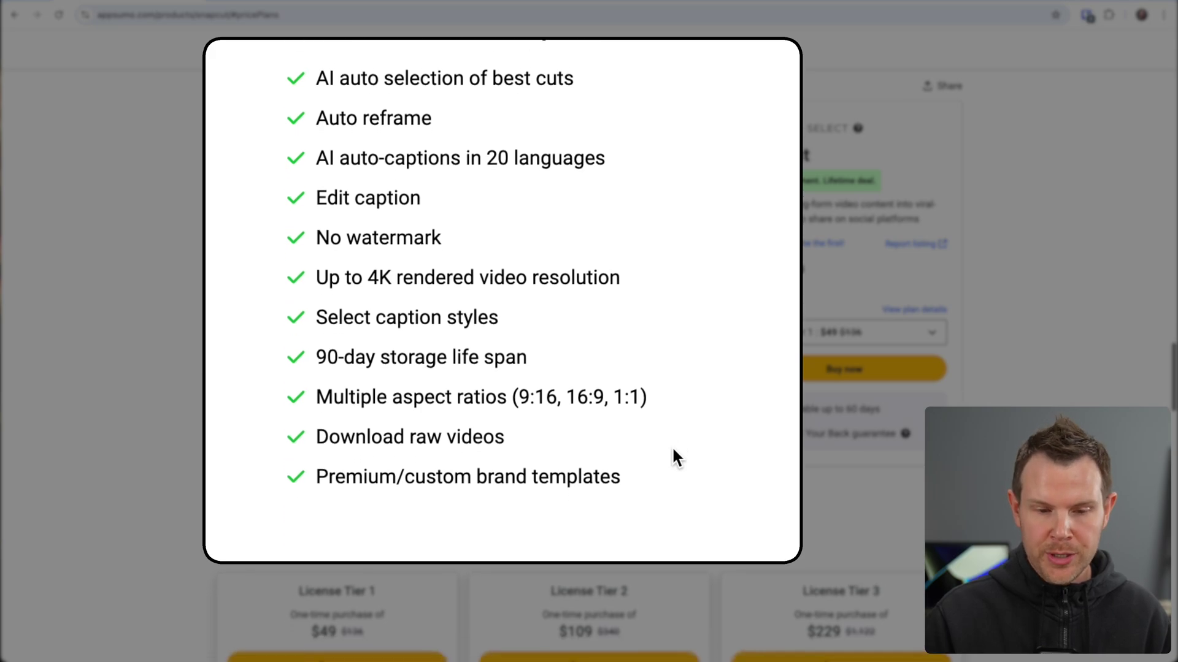
pyautogui.scroll(-1, 673, 456)
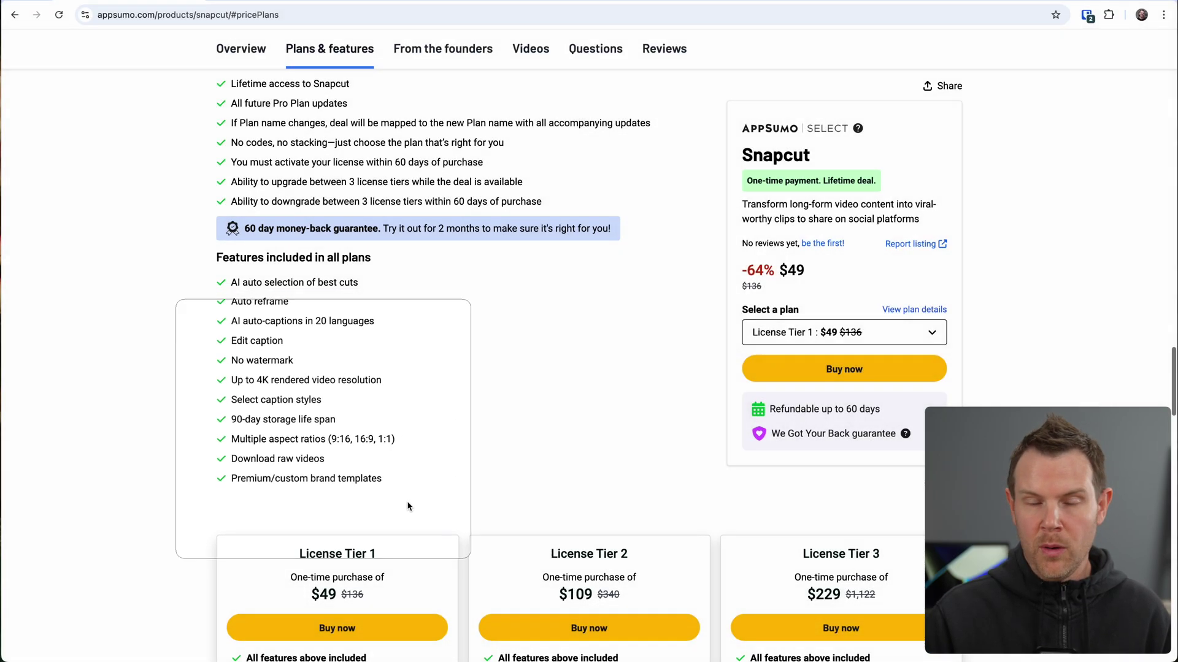
pyautogui.scroll(-3, 406, 506)
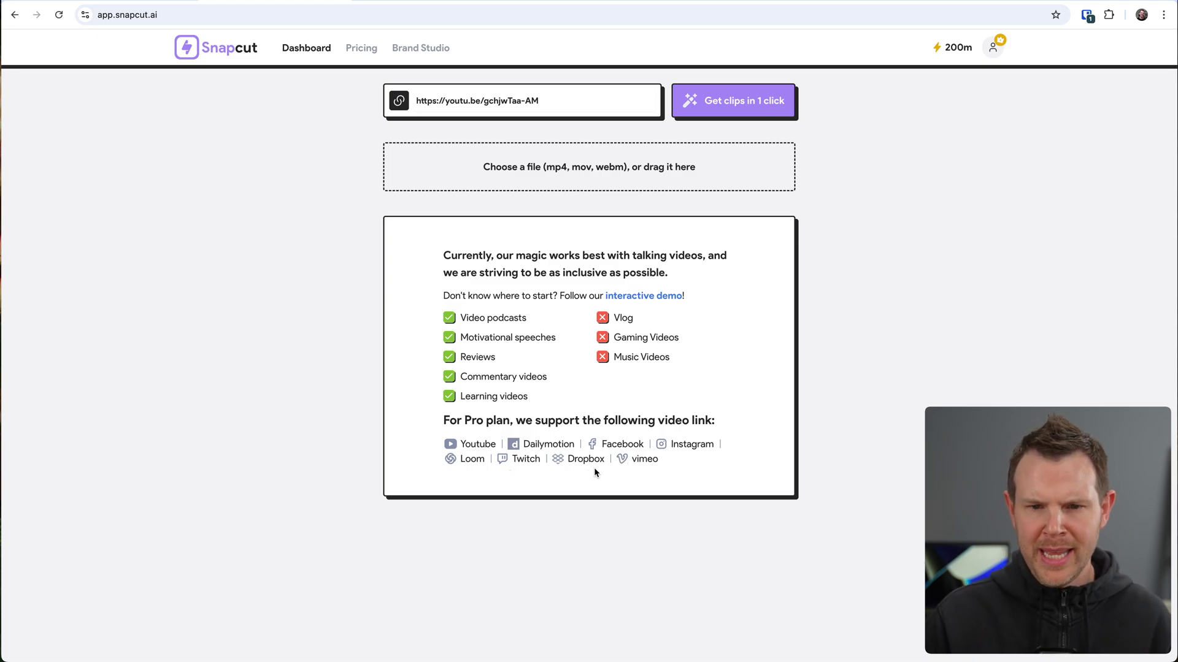
# Start a task for the pasted link with English speech language, translation and no clipping left off
pyautogui.click(721, 112)
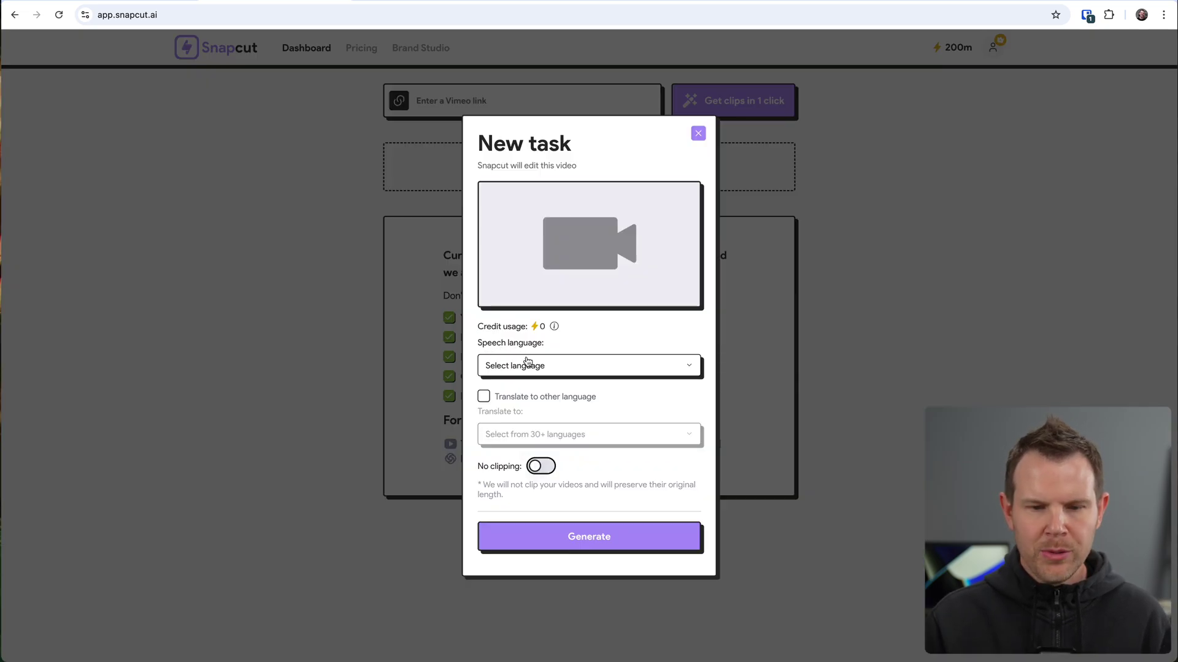
pyautogui.click(528, 363)
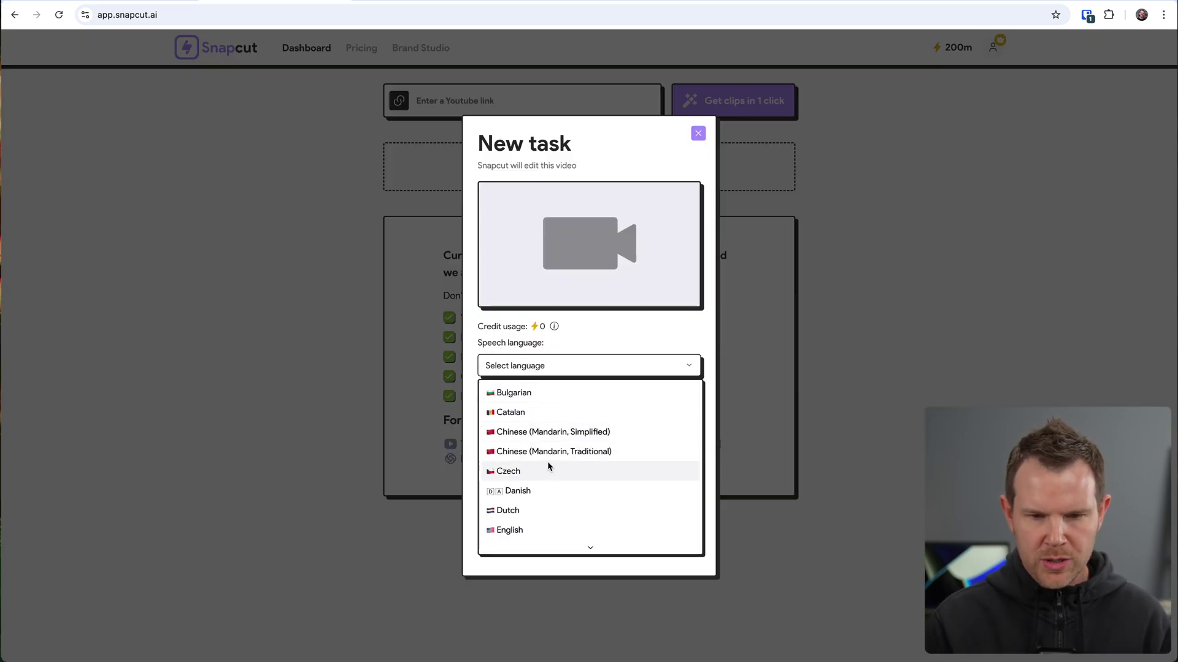
pyautogui.click(509, 530)
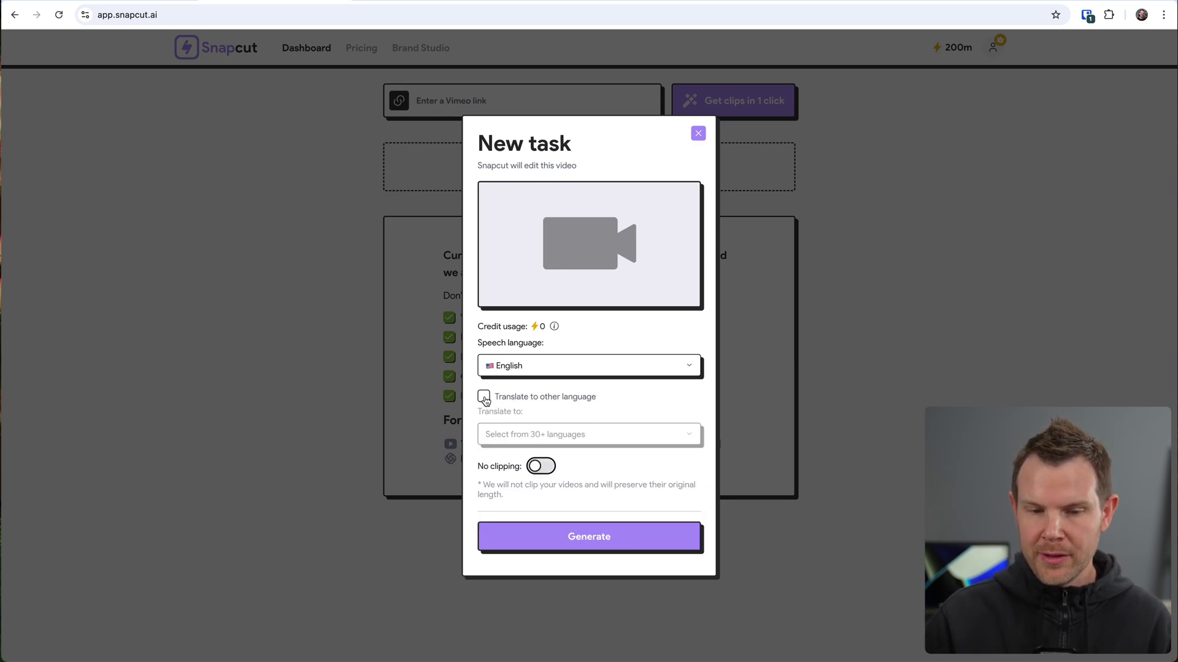
pyautogui.click(484, 397)
pyautogui.click(564, 437)
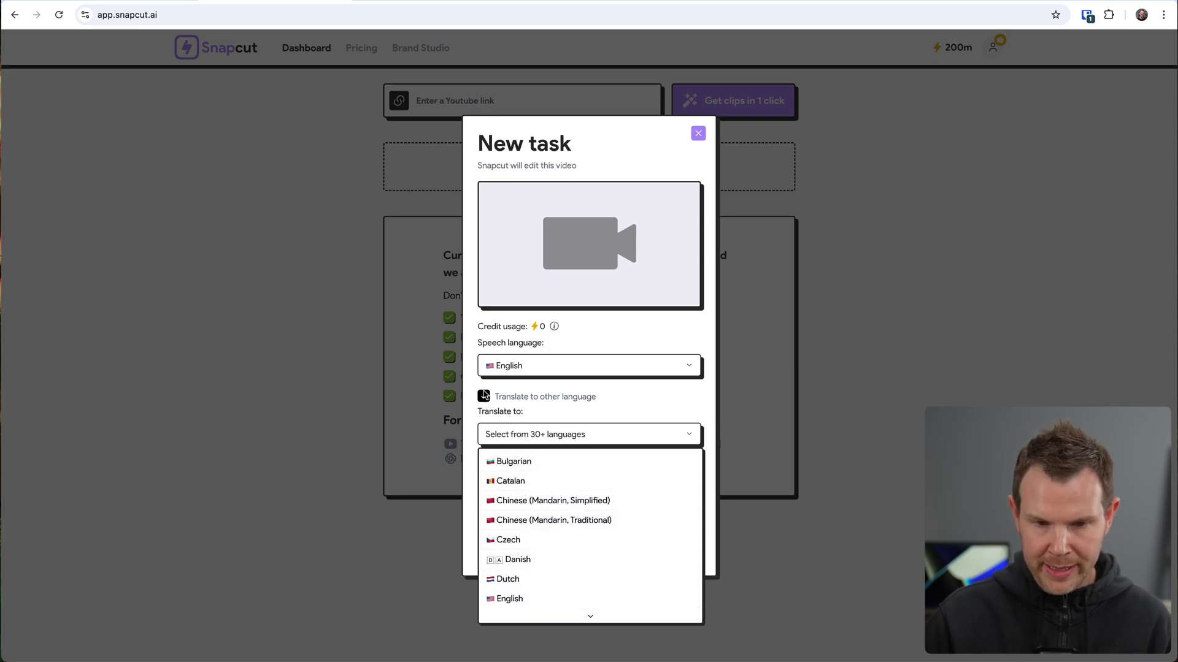
pyautogui.click(484, 397)
pyautogui.click(482, 399)
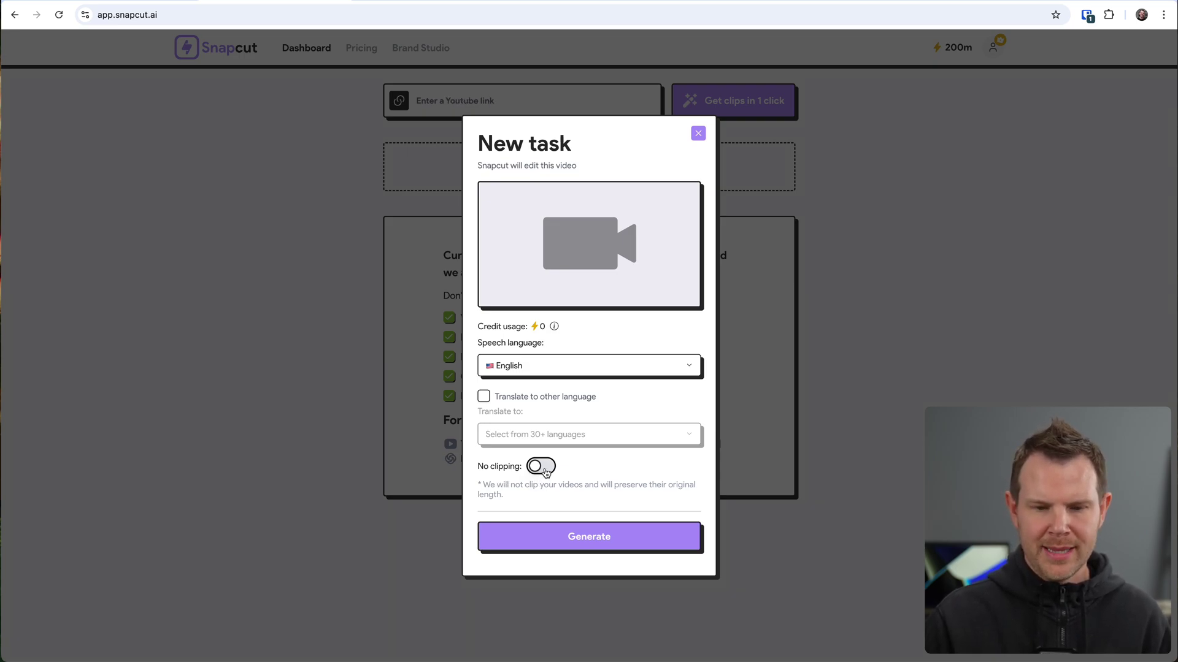
pyautogui.click(544, 470)
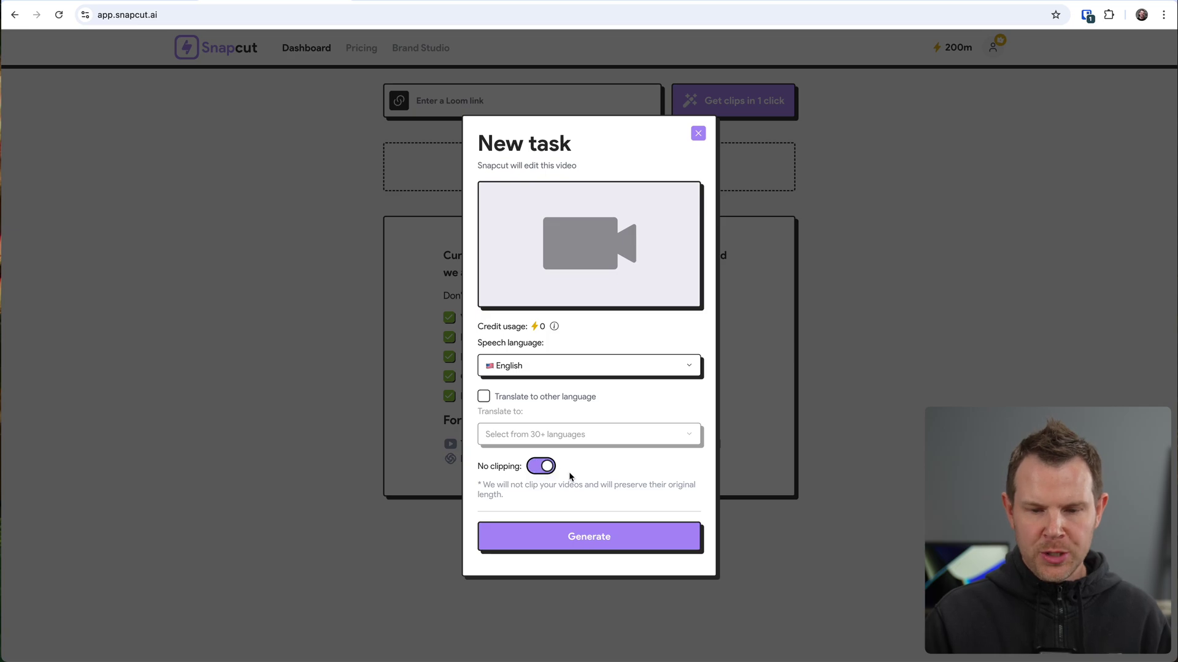
pyautogui.click(531, 471)
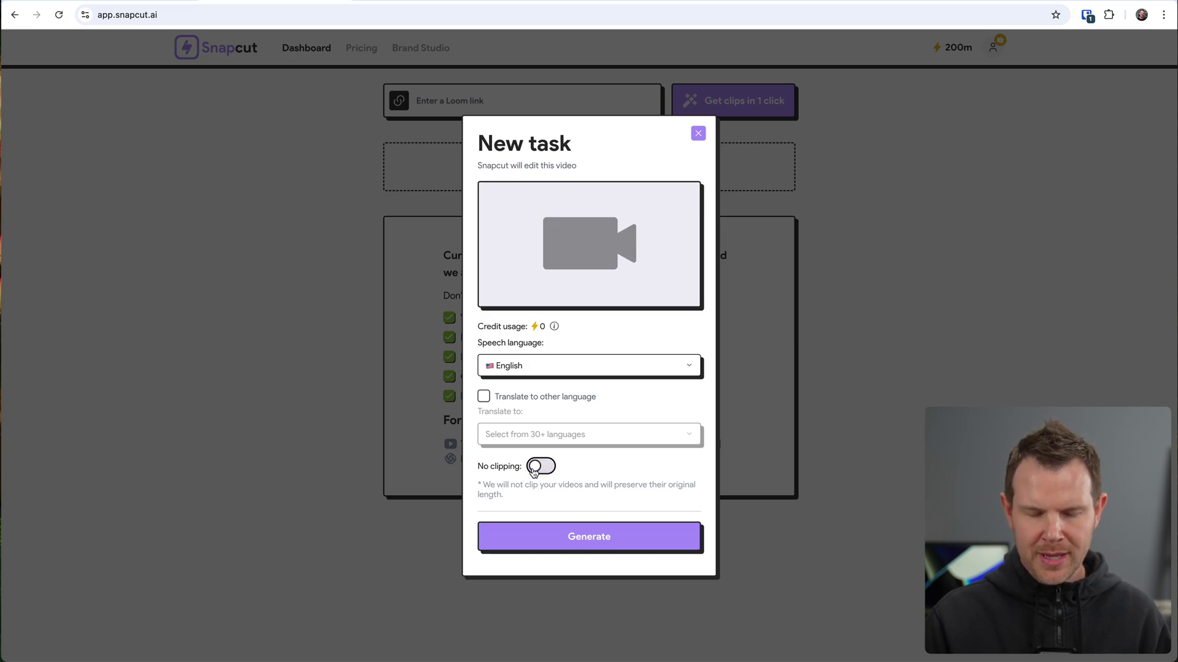
# After the failed generate, open the short link in YouTube and copy the full watch URL
pyautogui.click(593, 539)
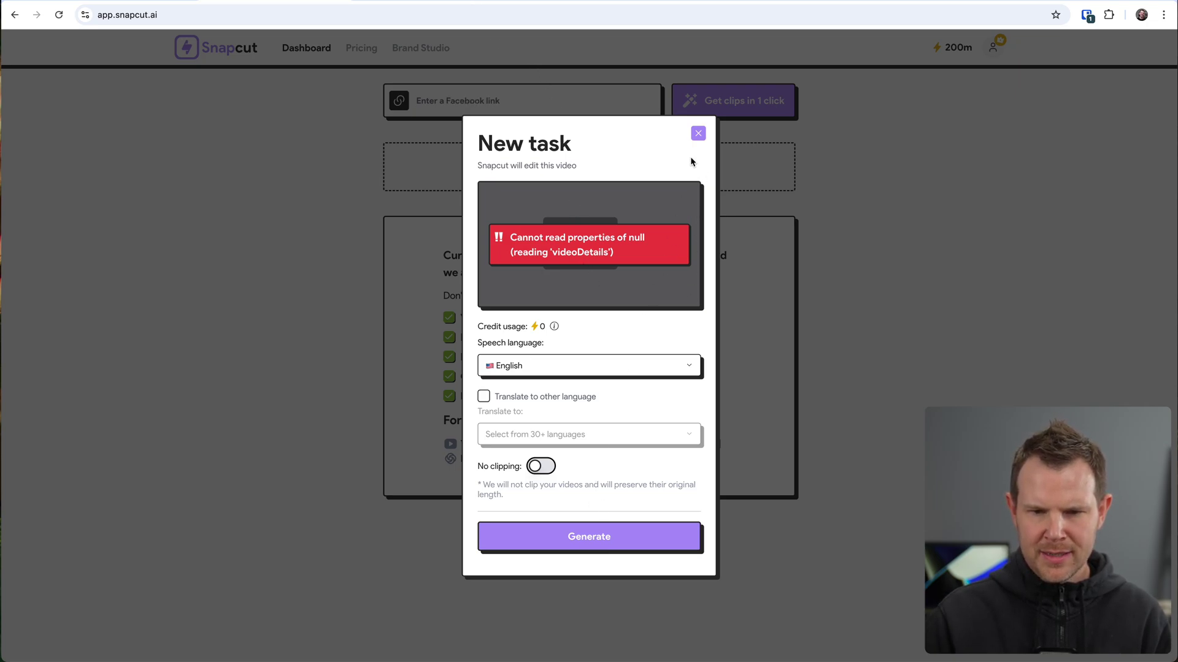
pyautogui.click(423, 117)
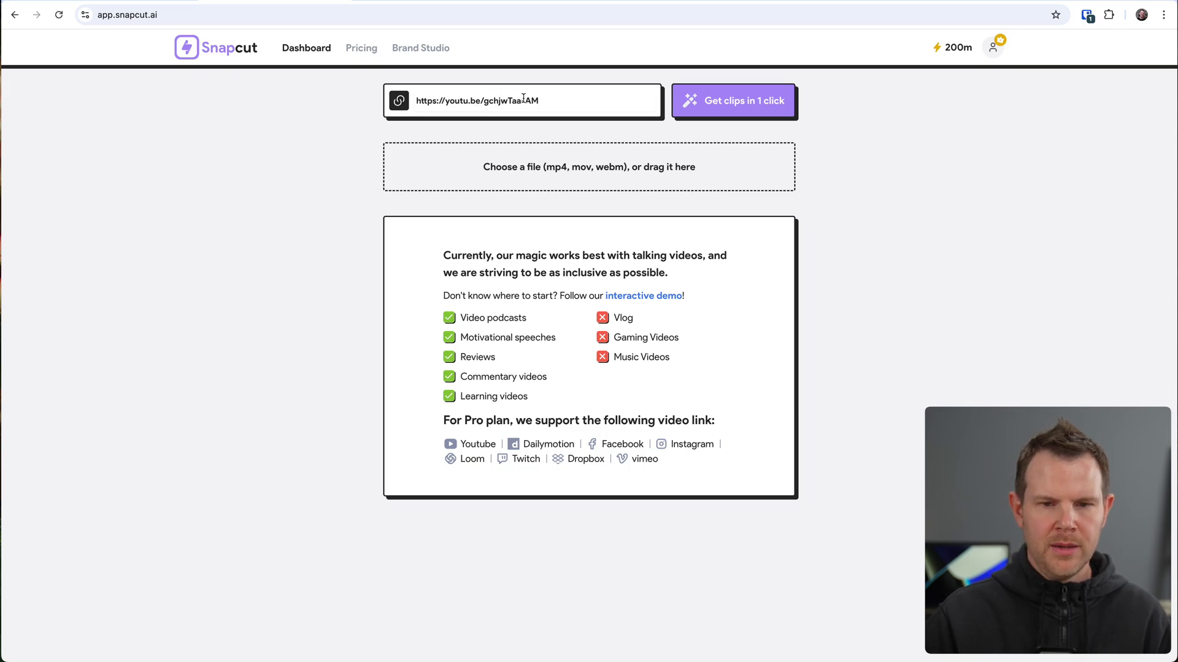
pyautogui.click(292, 14)
pyautogui.write('https://youtu.be/gchjwTaa-AM')
pyautogui.press('Return')
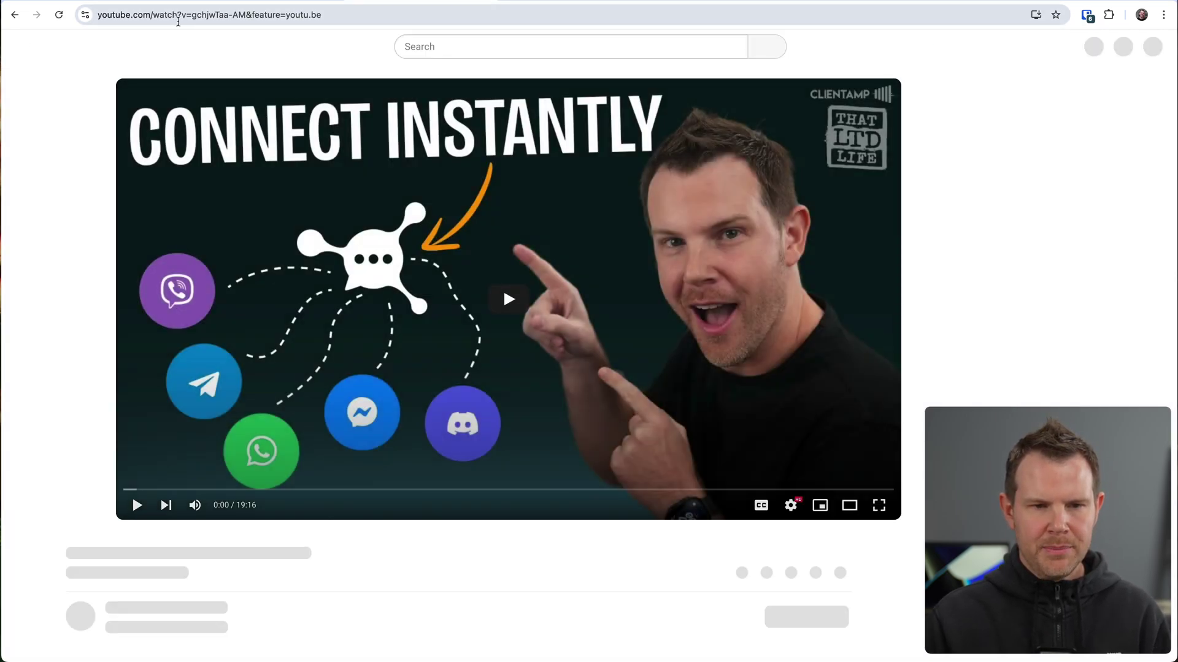
pyautogui.click(177, 18)
pyautogui.press('super+c')
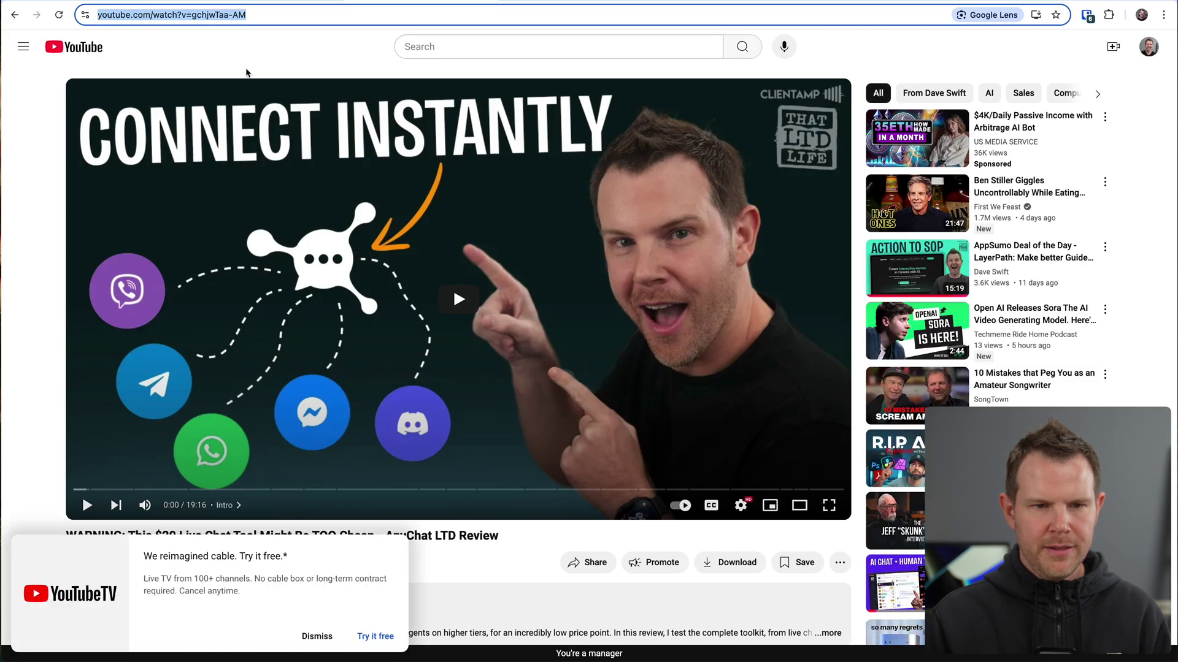
pyautogui.click(250, 75)
pyautogui.press('super+Left')
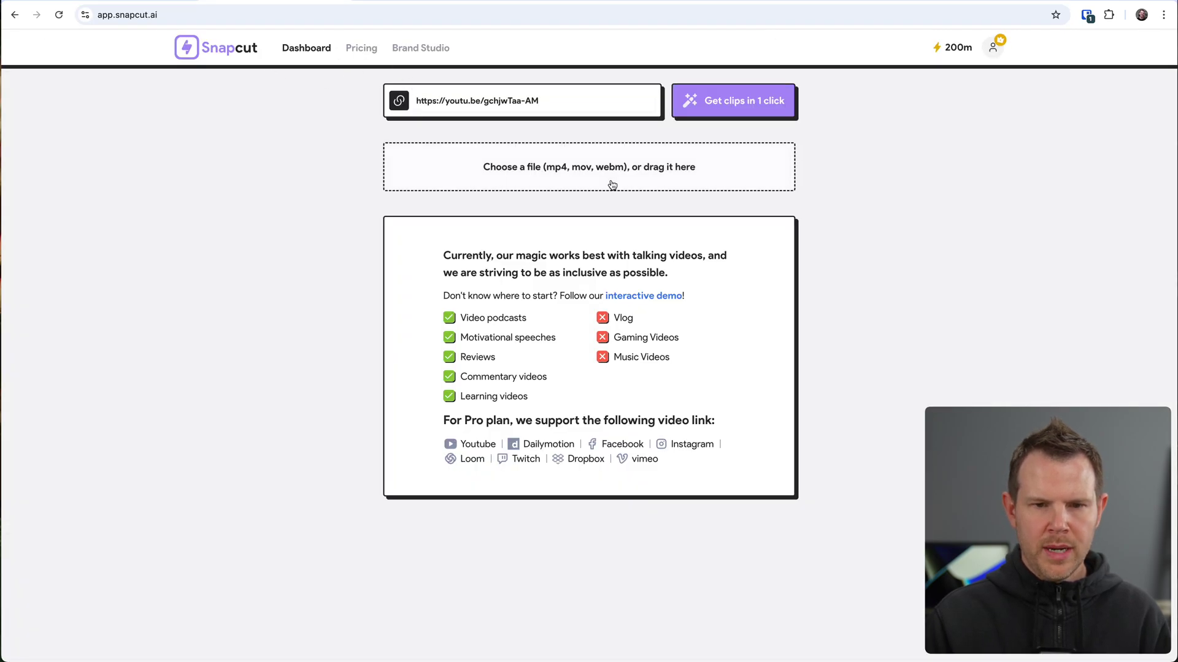
# Replace the short link in Snapcut with the full YouTube URL and generate clips
pyautogui.press('super+a')
pyautogui.click(633, 108)
pyautogui.press('super+a')
pyautogui.press('super+v')
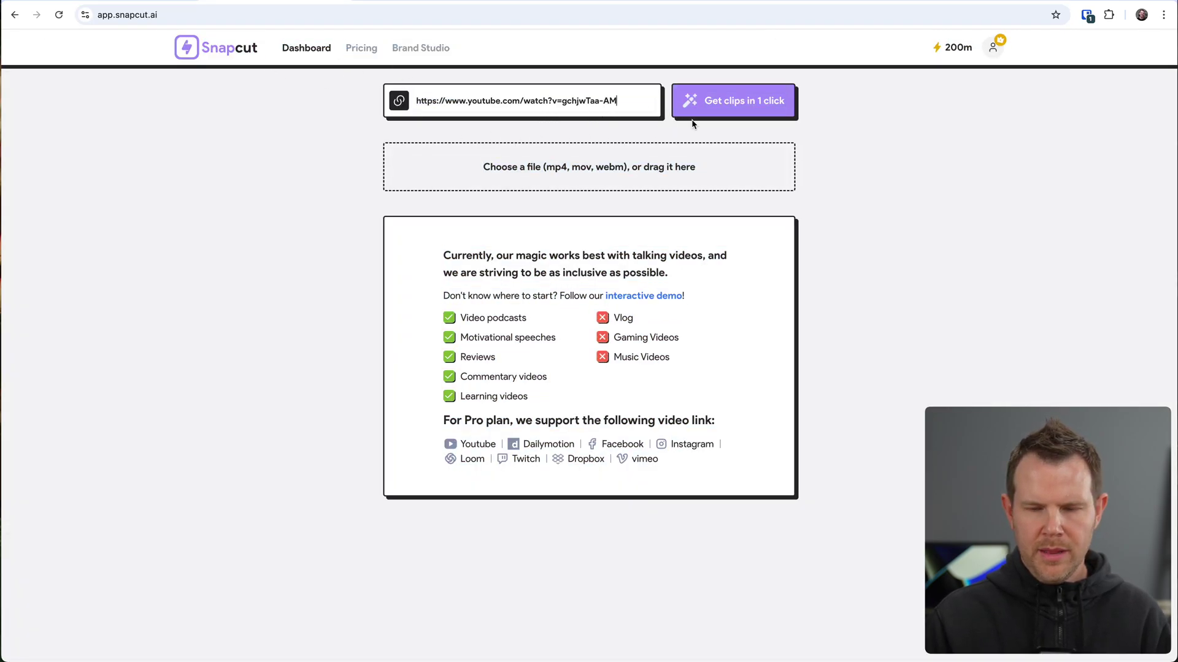
pyautogui.click(749, 101)
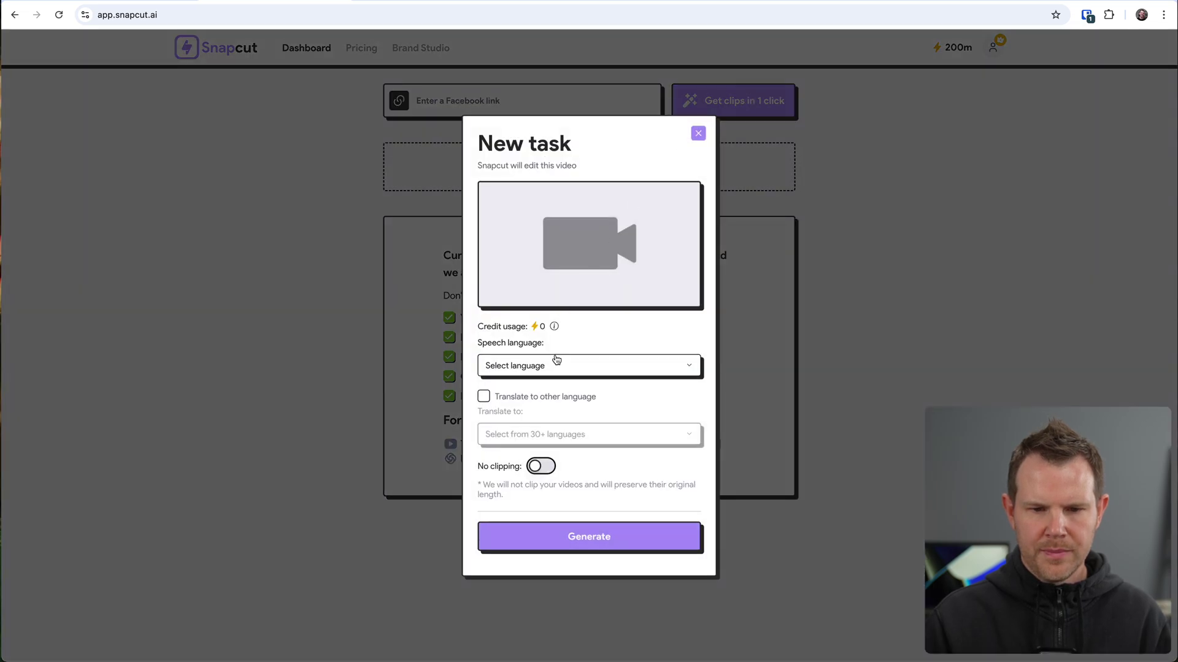
pyautogui.click(587, 542)
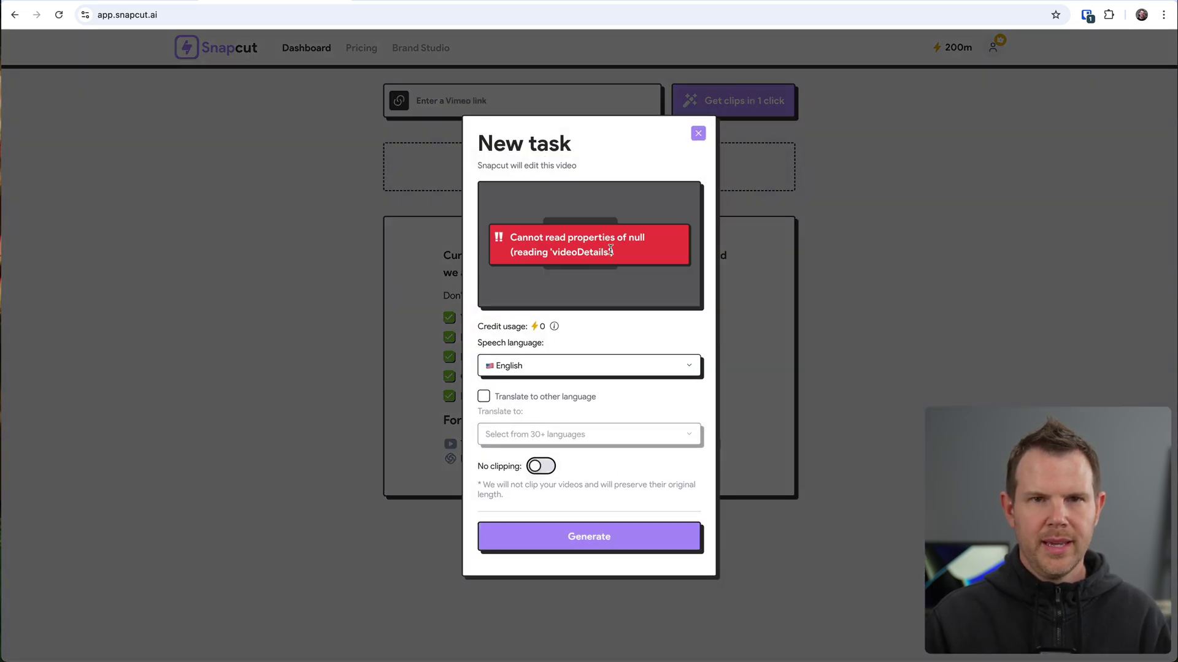
pyautogui.press('Escape')
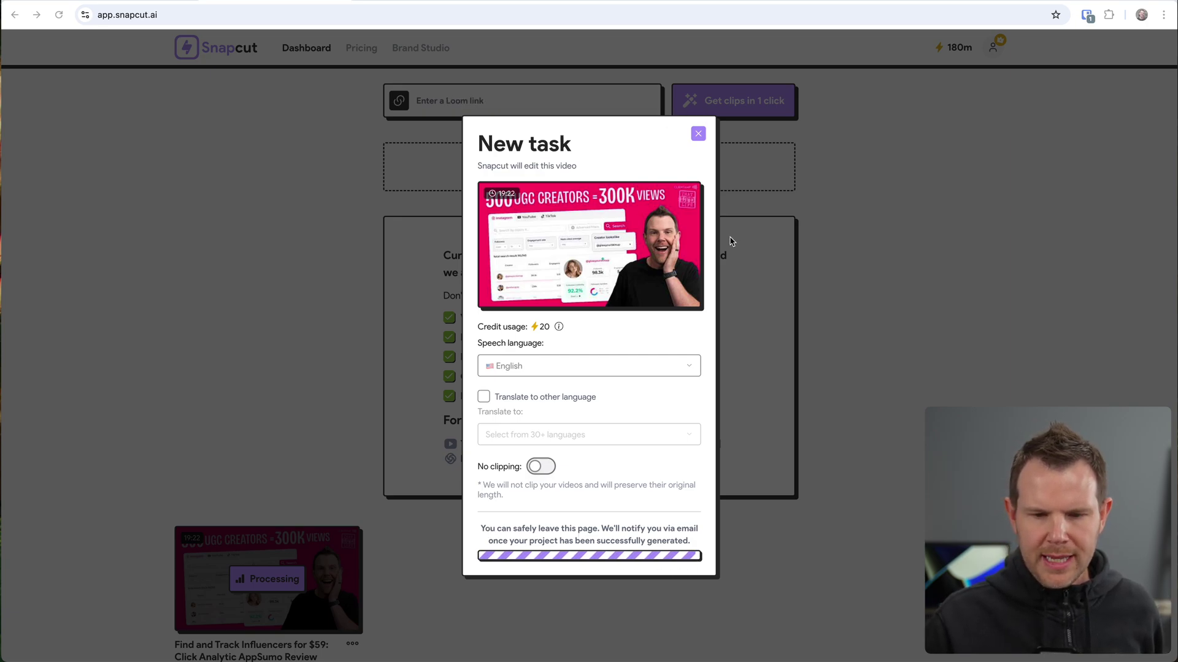
# Close the New task dialog and wait on the dashboard until the video finishes processing
pyautogui.click(699, 133)
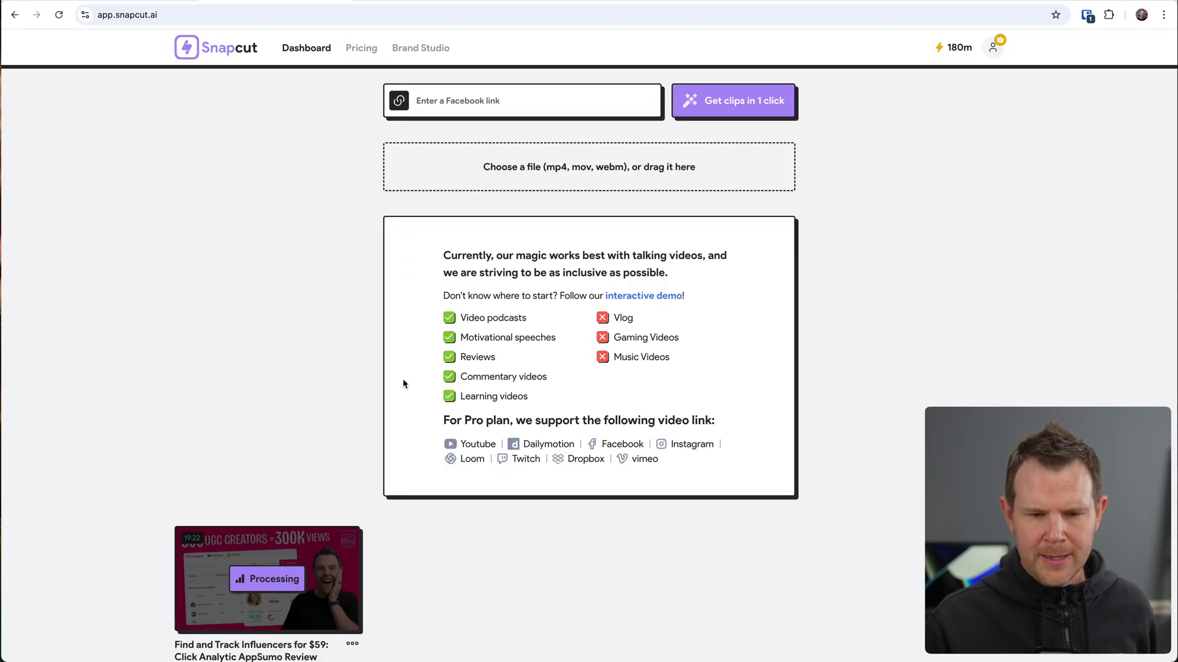
pyautogui.scroll(-1, 375, 454)
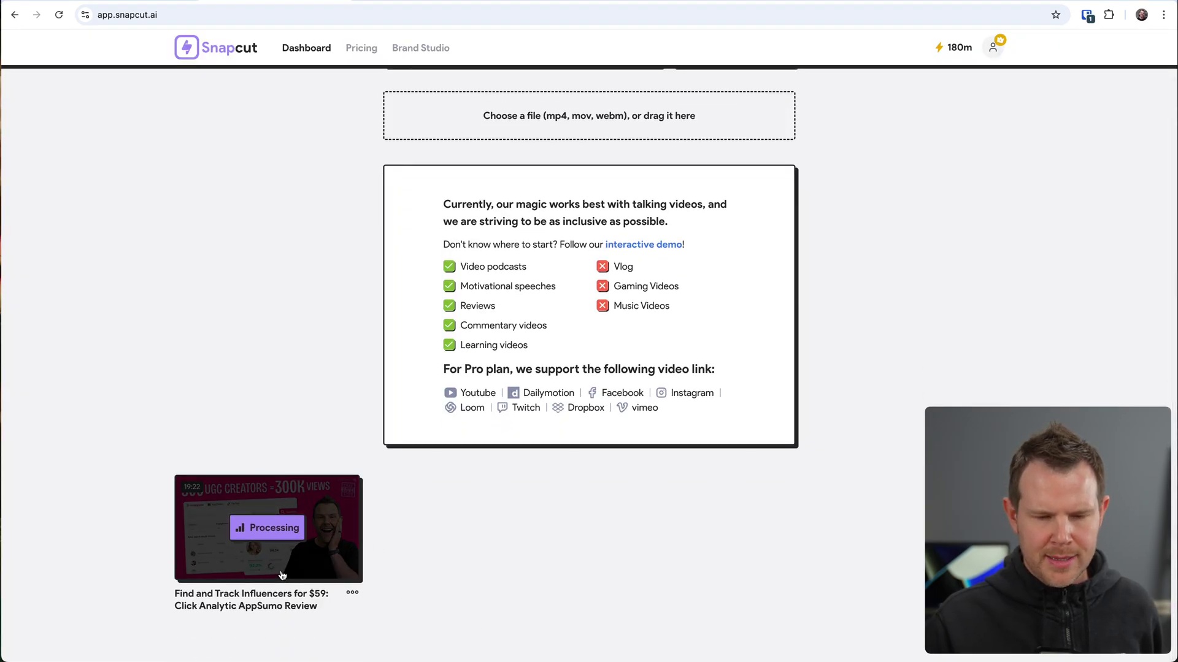
pyautogui.scroll(1, 744, 514)
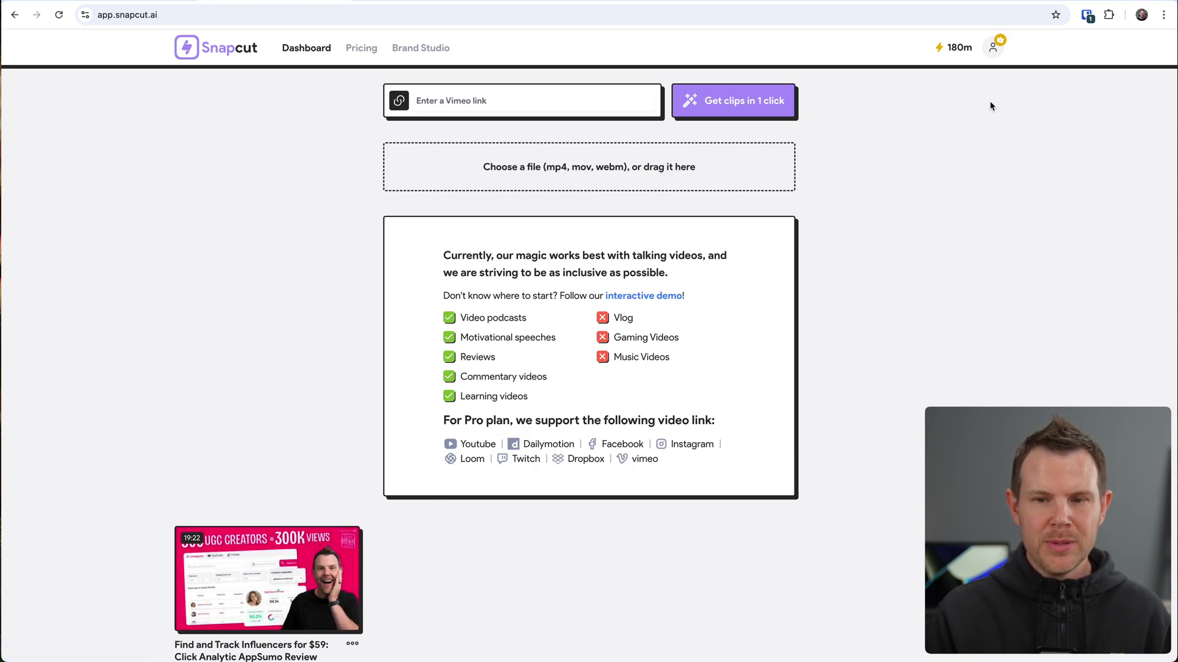
pyautogui.moveTo(954, 60)
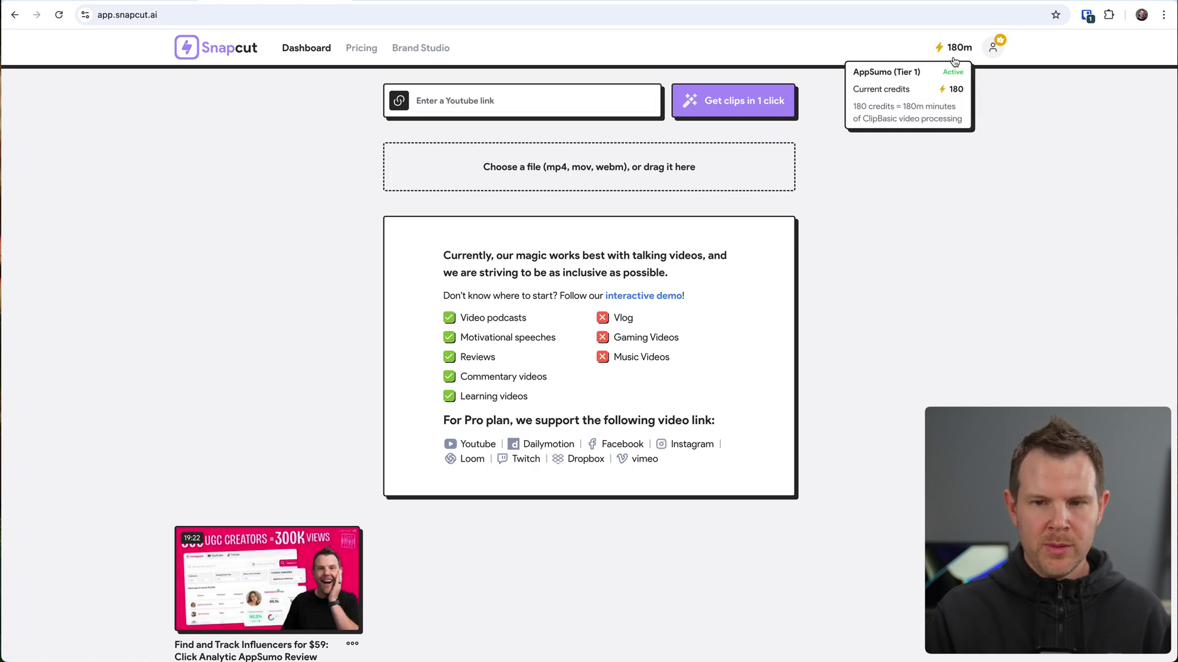
# Open the generated clips, scroll to the 75/100 Plans and Pricing clip and preview it
pyautogui.click(273, 592)
pyautogui.scroll(-15, 248, 328)
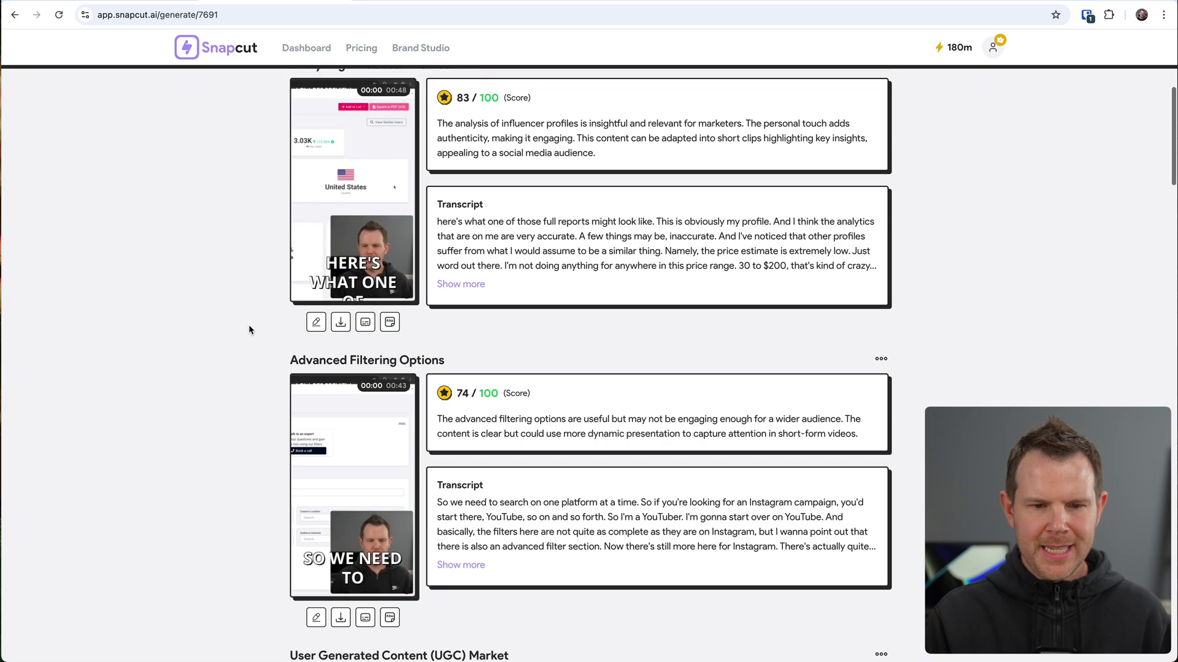
pyautogui.scroll(-15, 250, 330)
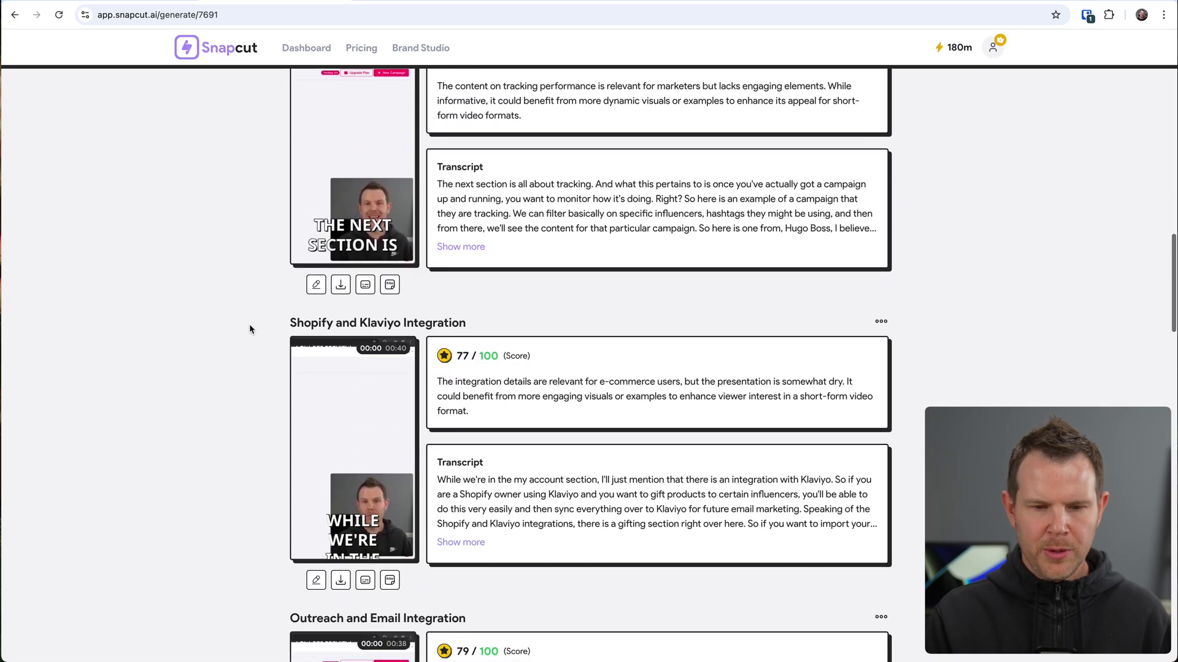
pyautogui.scroll(-14, 249, 324)
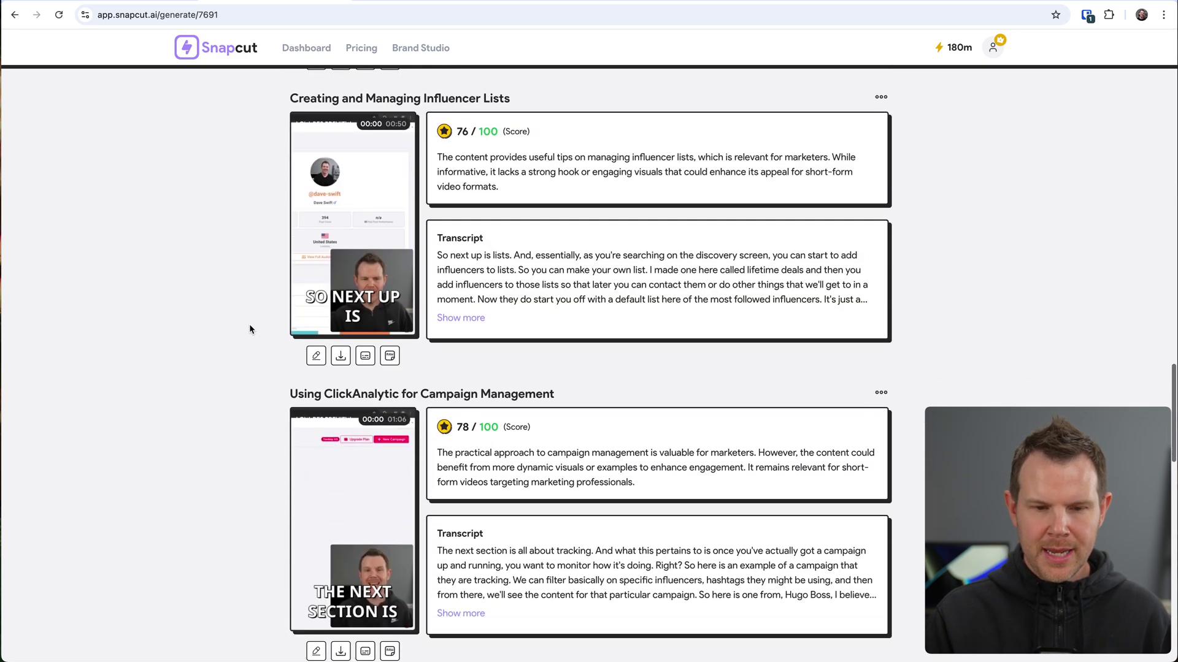
pyautogui.scroll(-10, 251, 325)
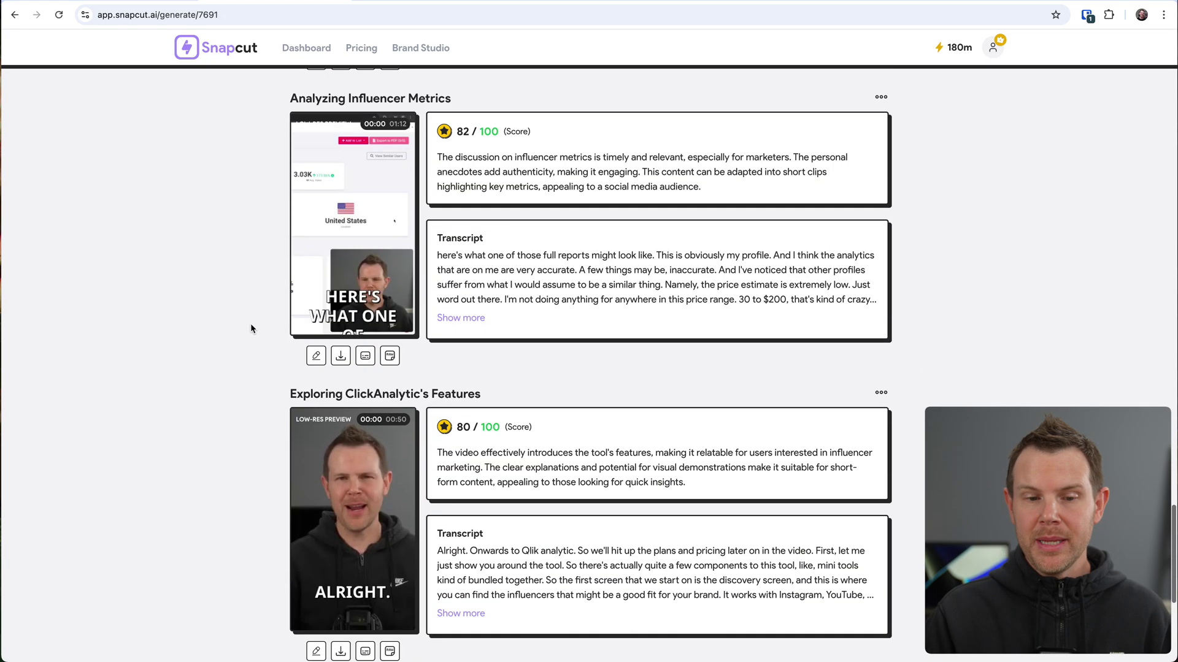
pyautogui.scroll(-2, 251, 329)
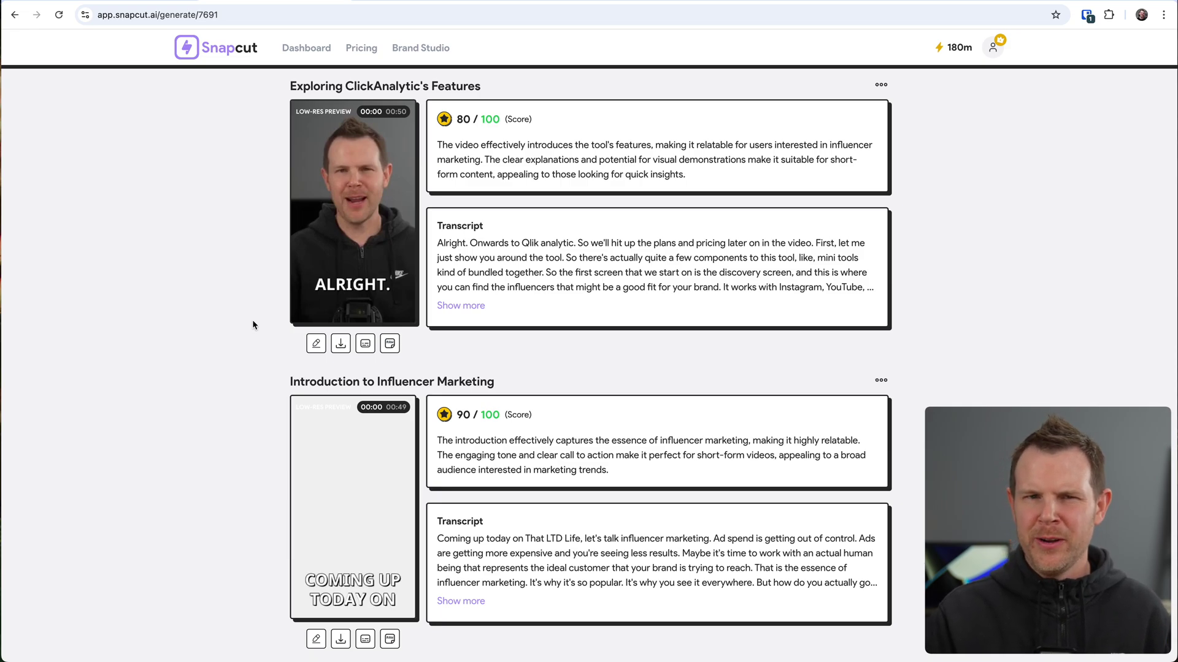
pyautogui.scroll(-2, 253, 324)
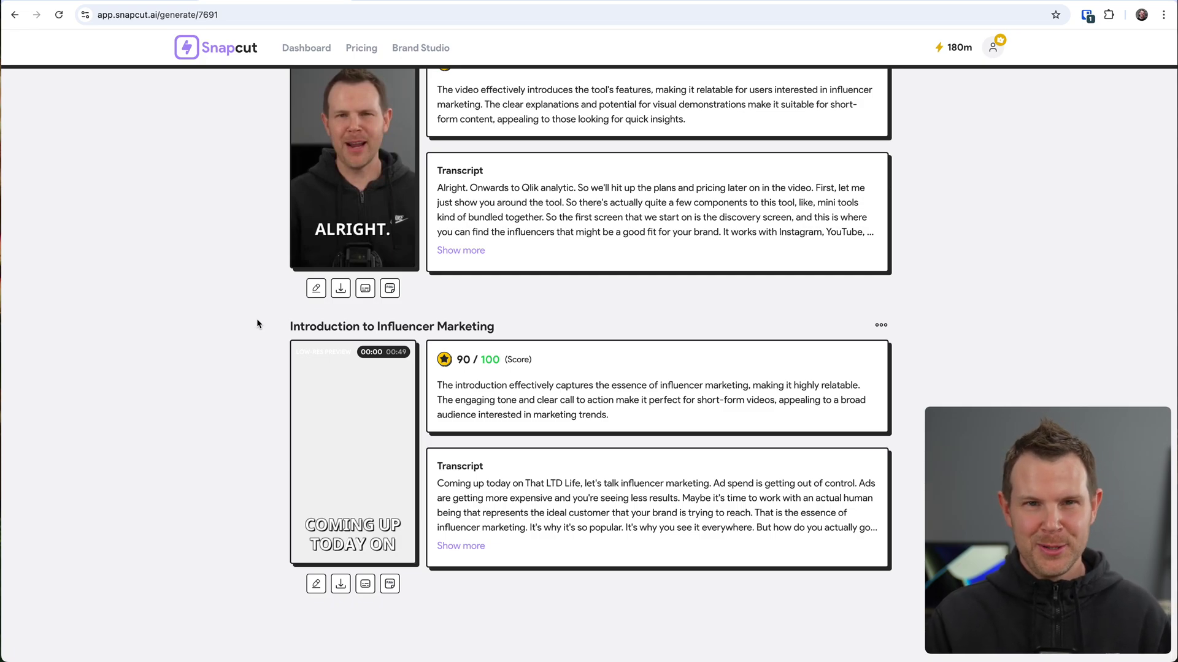
pyautogui.scroll(10, 429, 362)
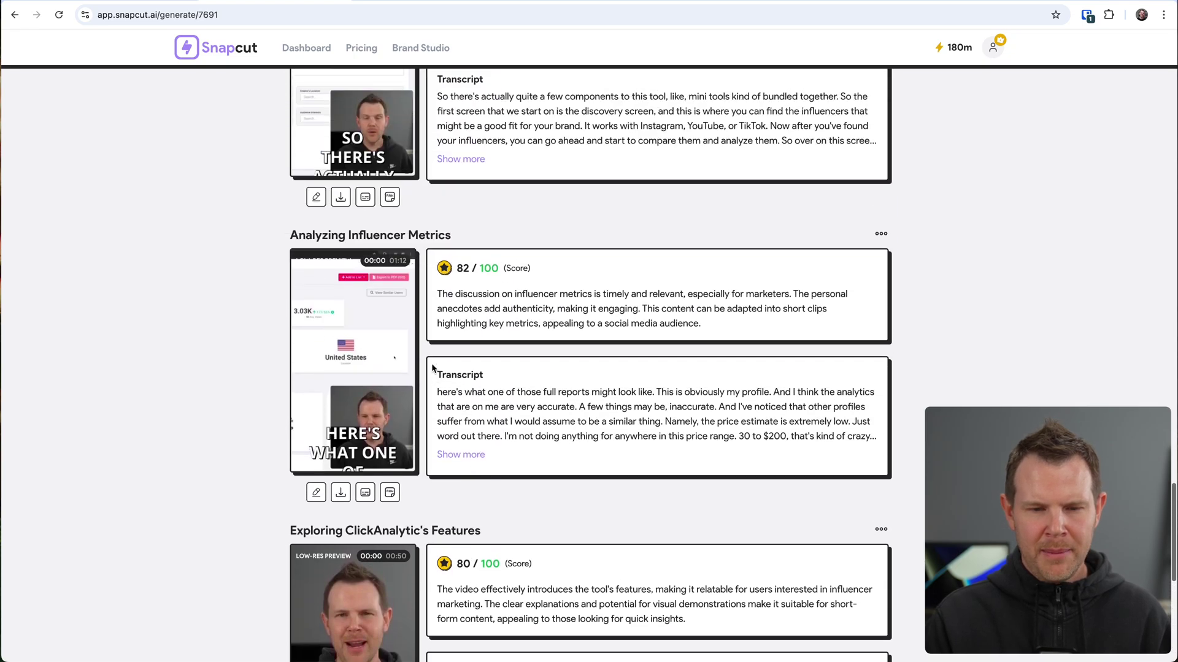
pyautogui.scroll(20, 432, 366)
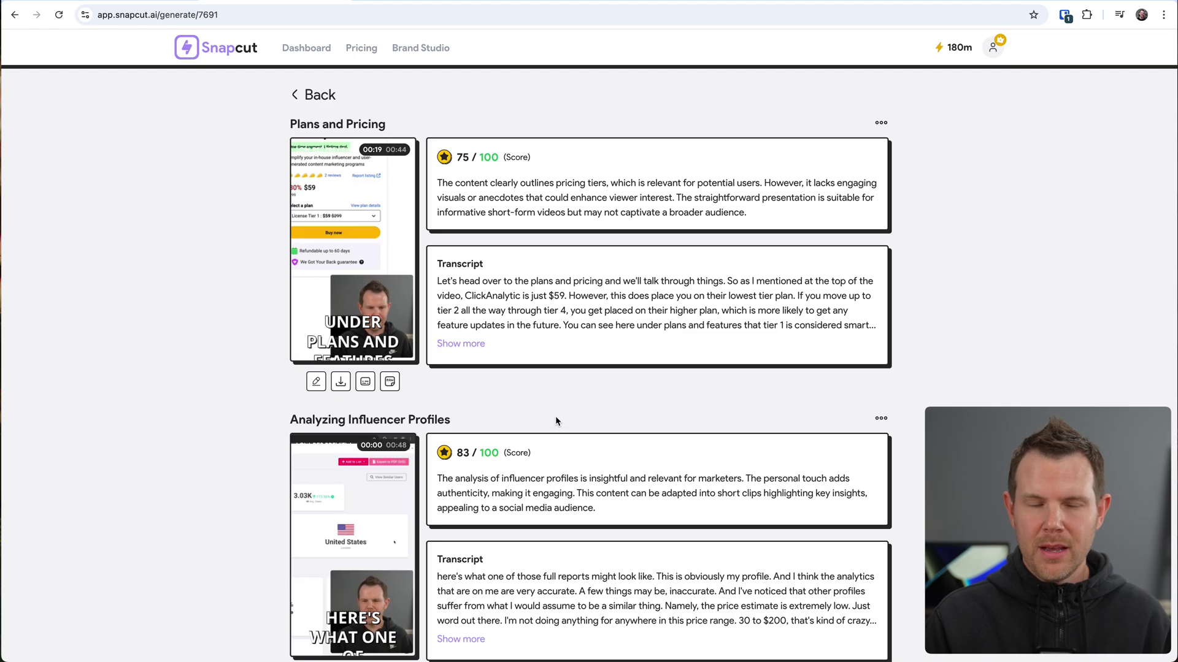
pyautogui.moveTo(328, 351)
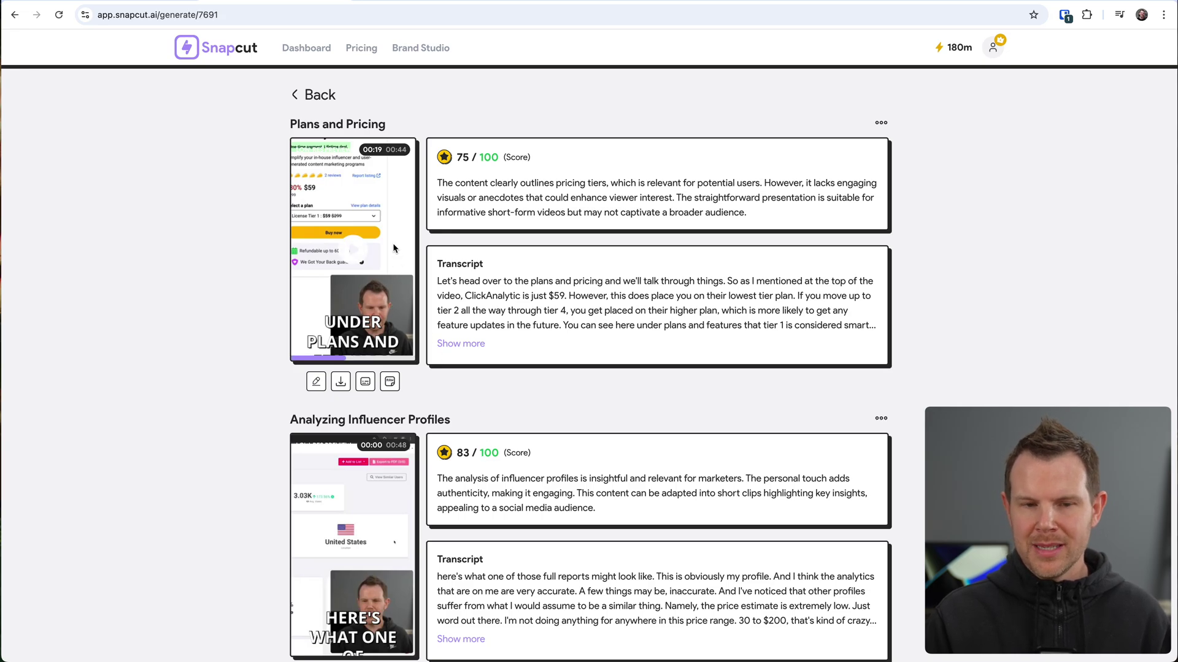
pyautogui.moveTo(317, 246)
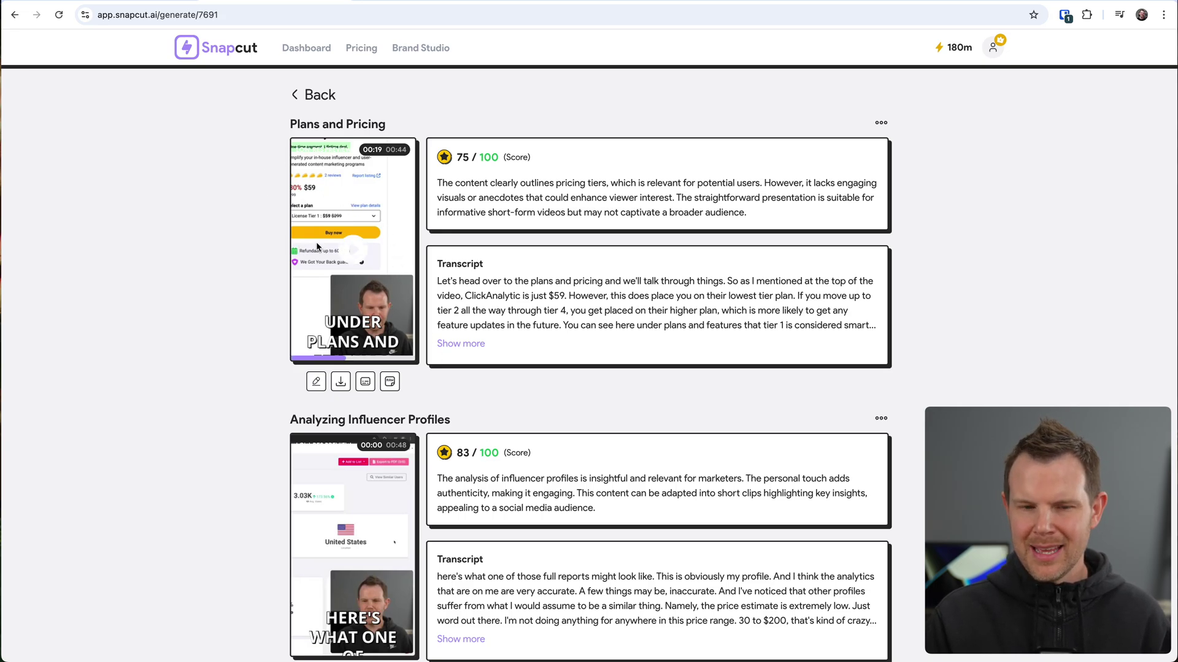
# Edit the Plans and Pricing clip, trying Landscape 16:9 before settling on Portrait 9:16
pyautogui.click(317, 382)
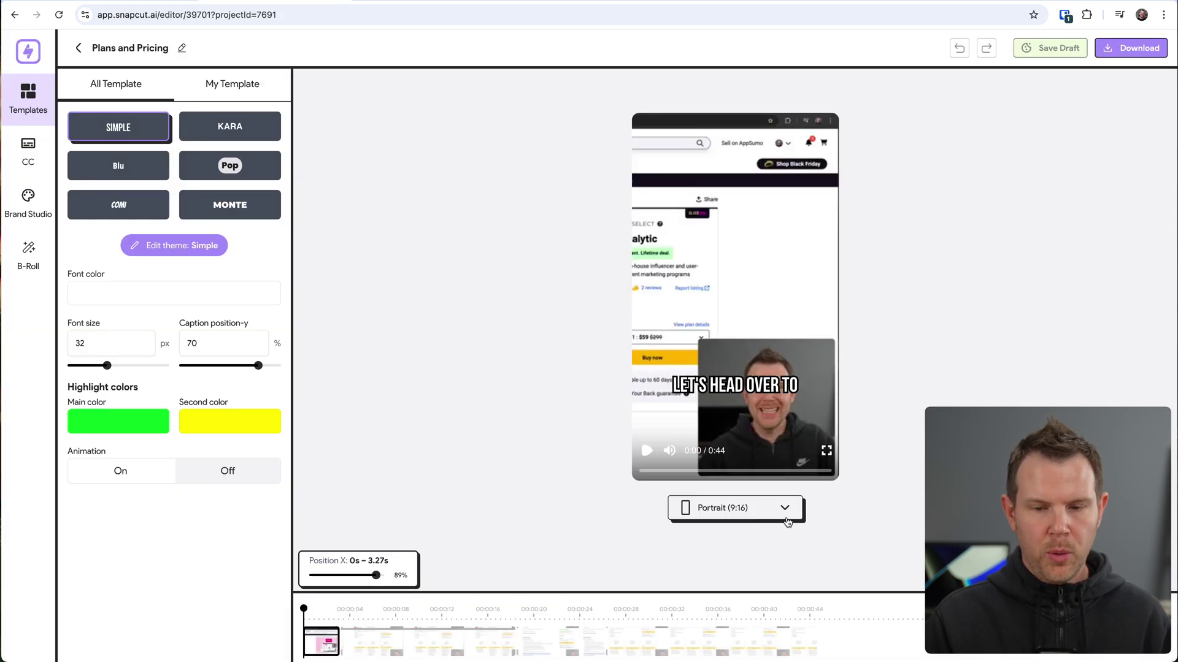
pyautogui.click(773, 517)
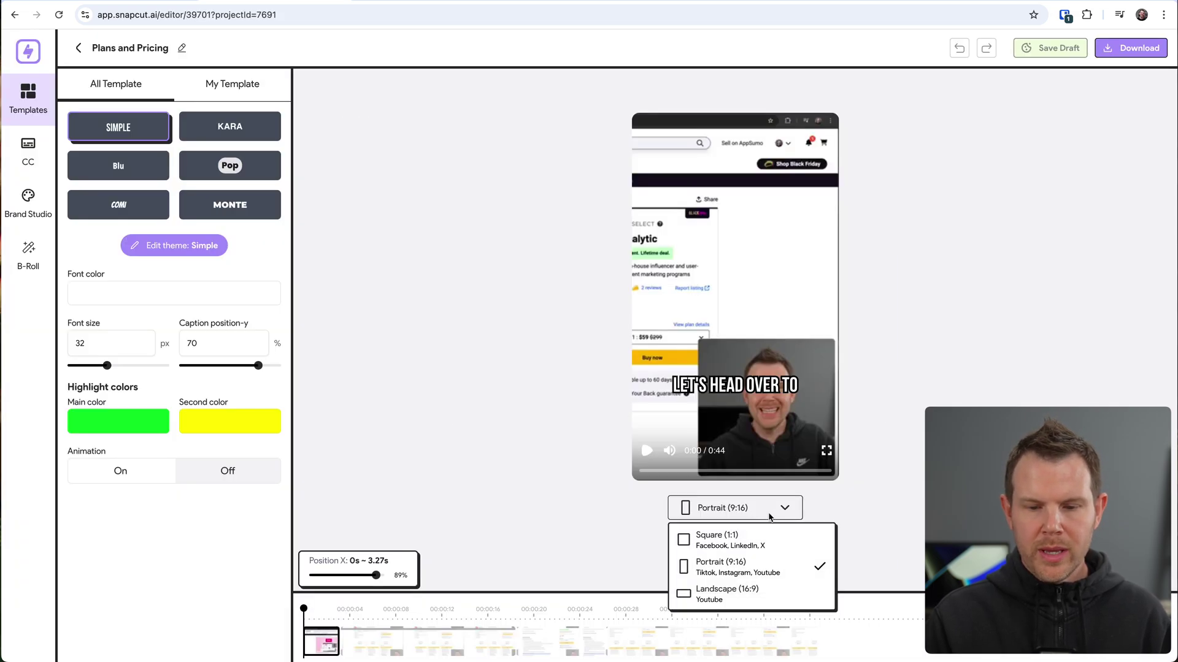
pyautogui.click(764, 600)
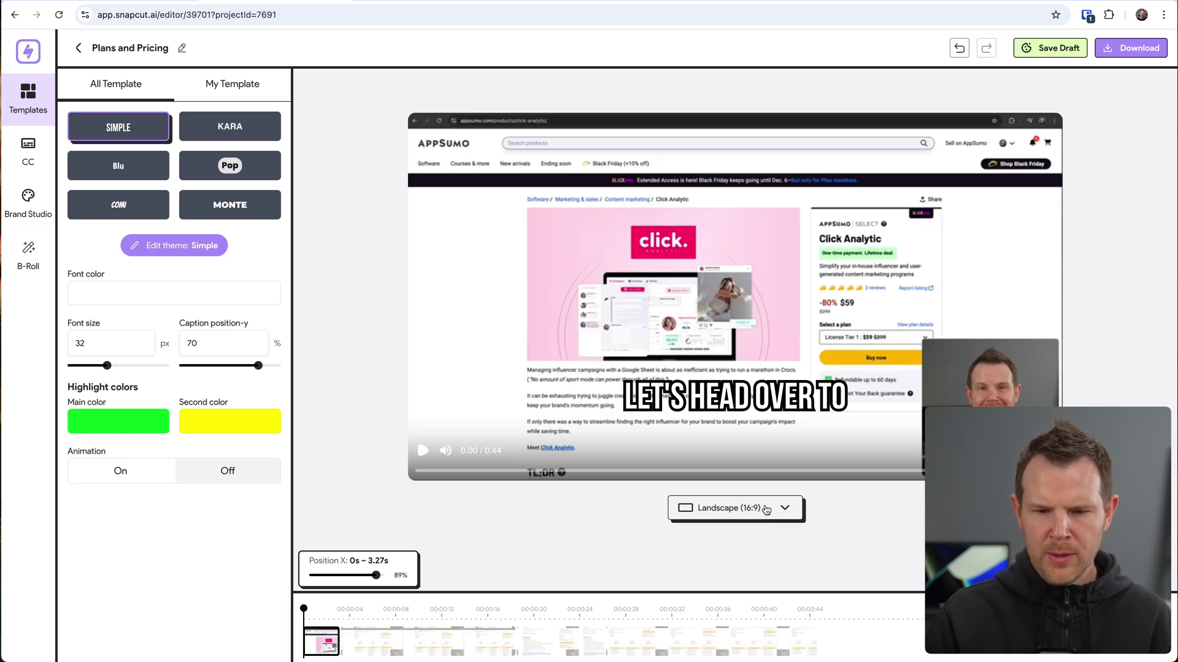
pyautogui.click(766, 510)
pyautogui.click(736, 569)
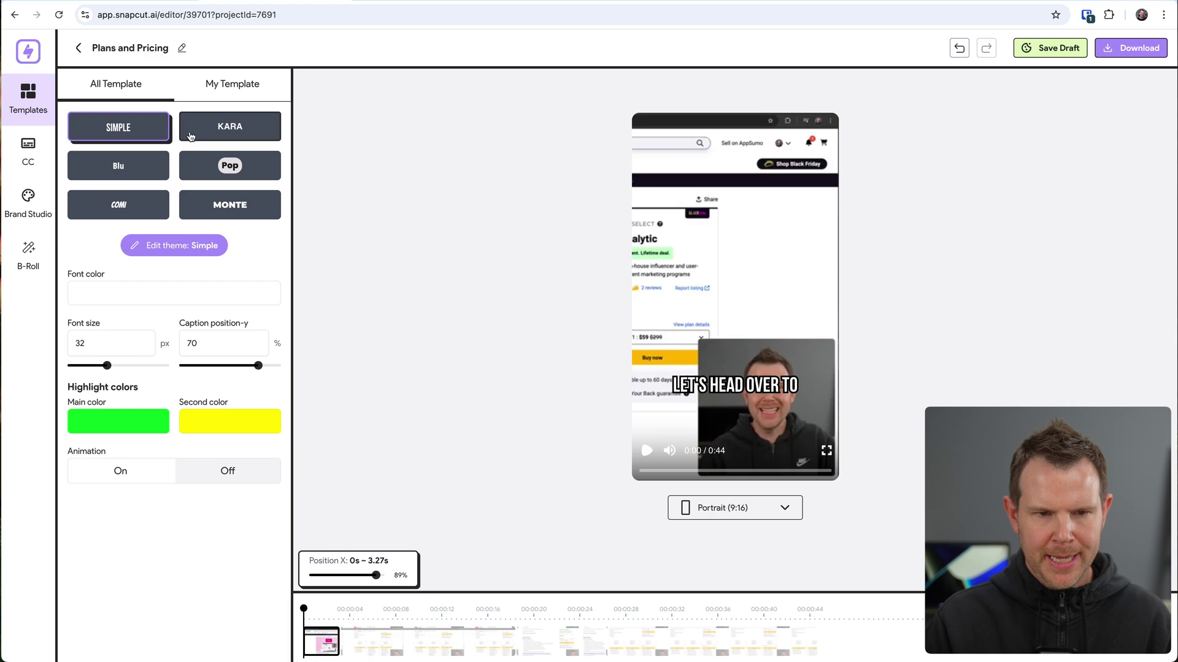
# Preview the Kara, Blu, Pop and Comi caption templates, then apply Monte
pyautogui.click(217, 130)
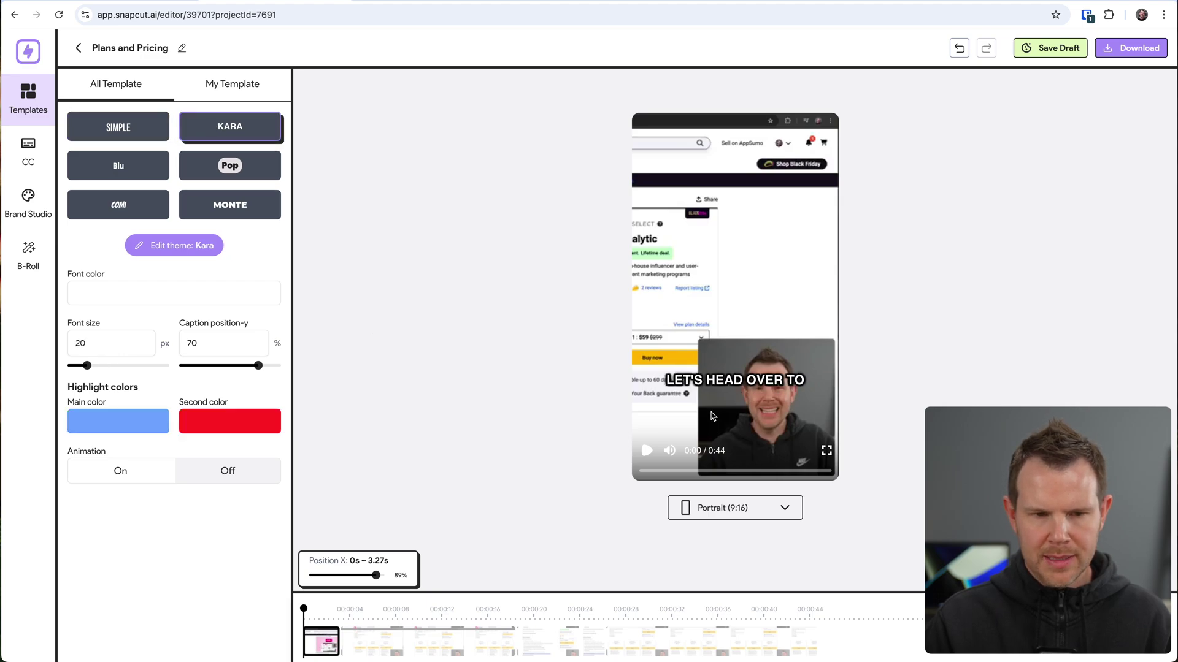
pyautogui.click(119, 168)
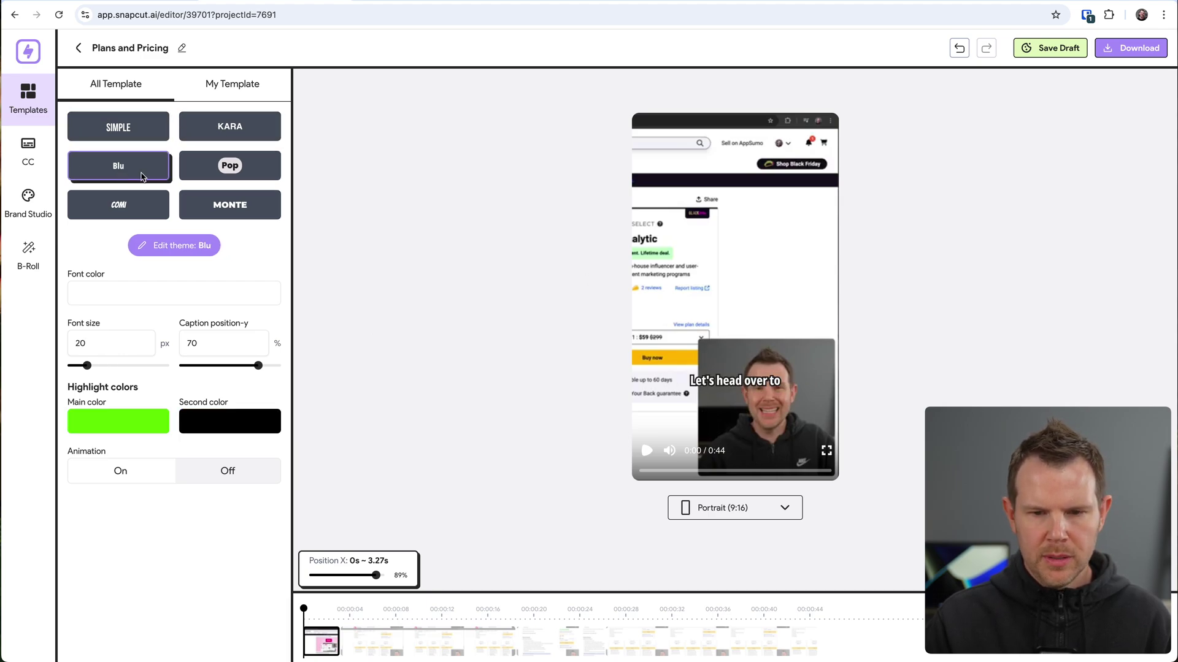
pyautogui.click(205, 165)
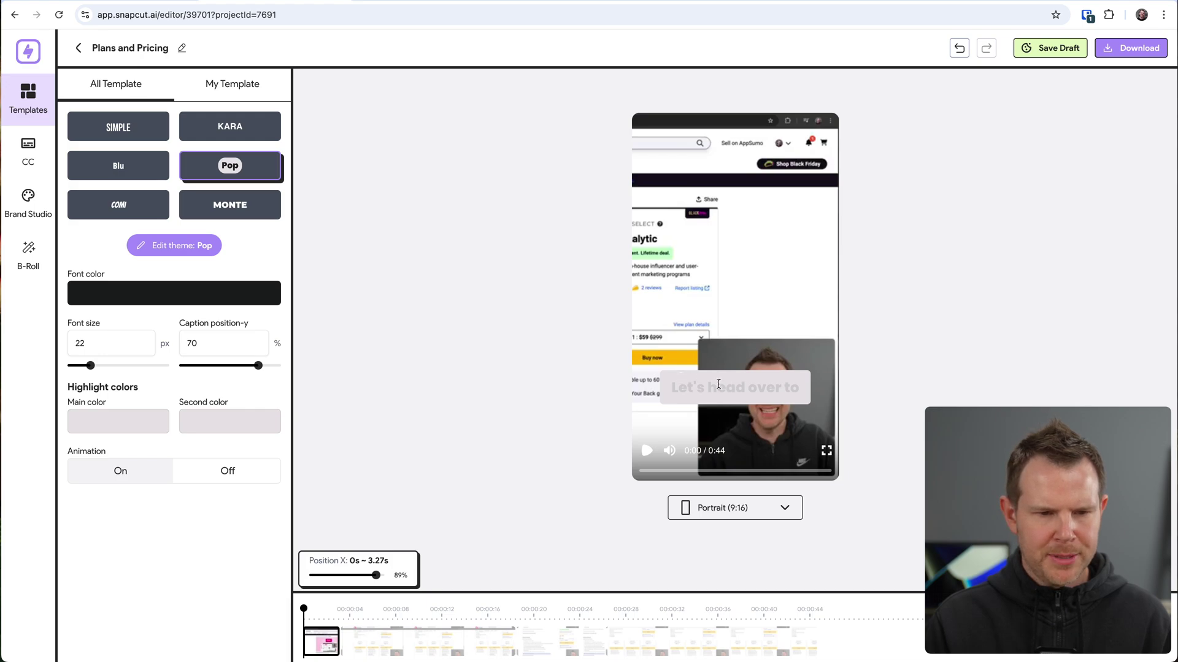
pyautogui.press('space')
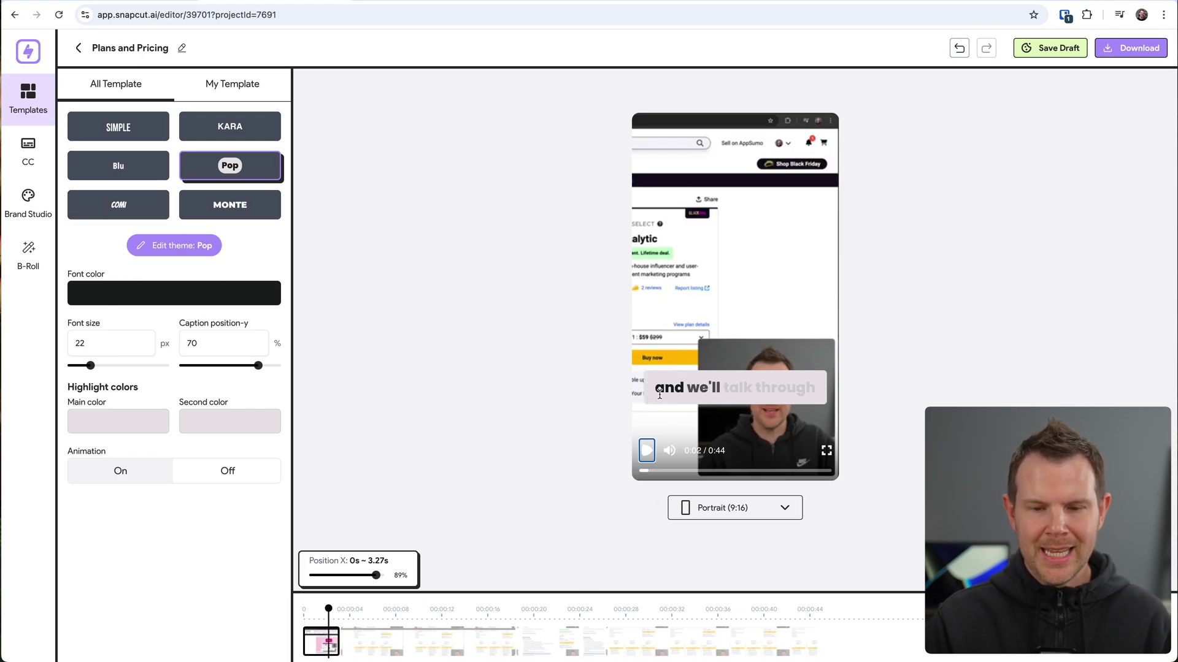
pyautogui.press('space')
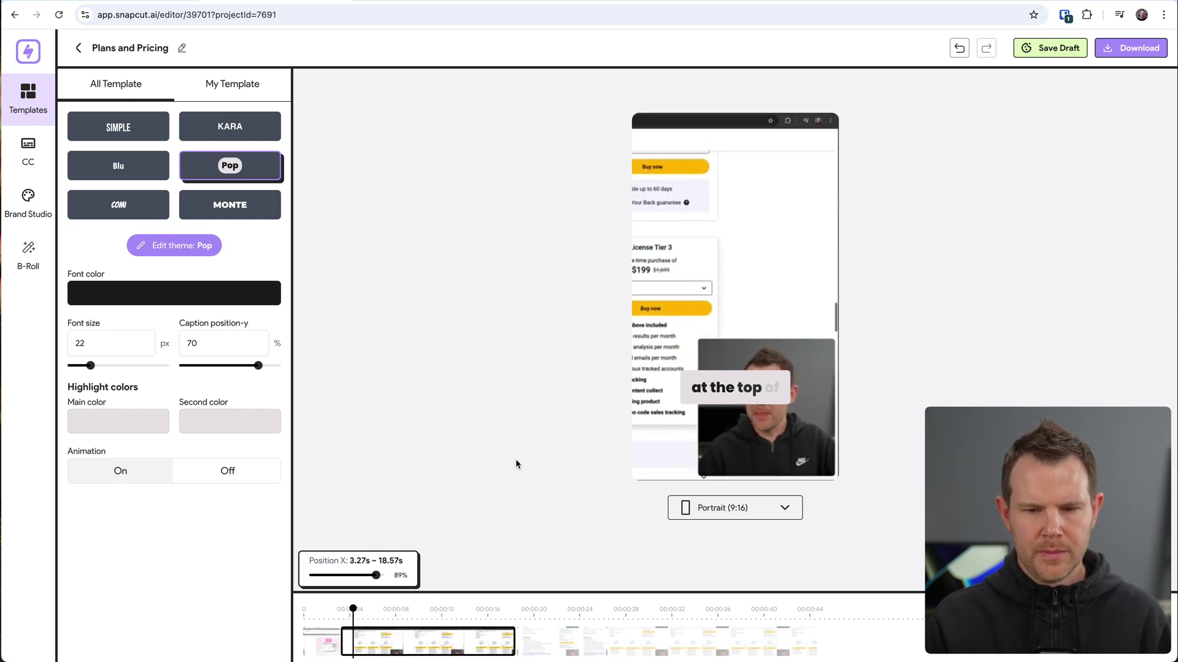
pyautogui.press('space')
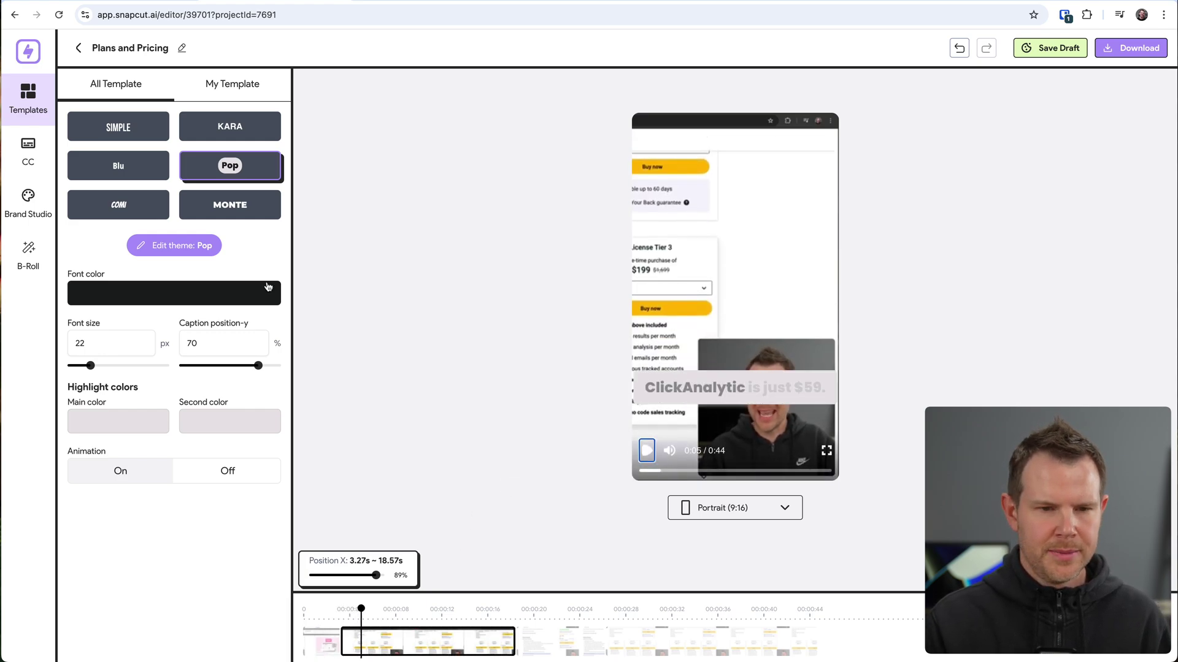
pyautogui.click(102, 215)
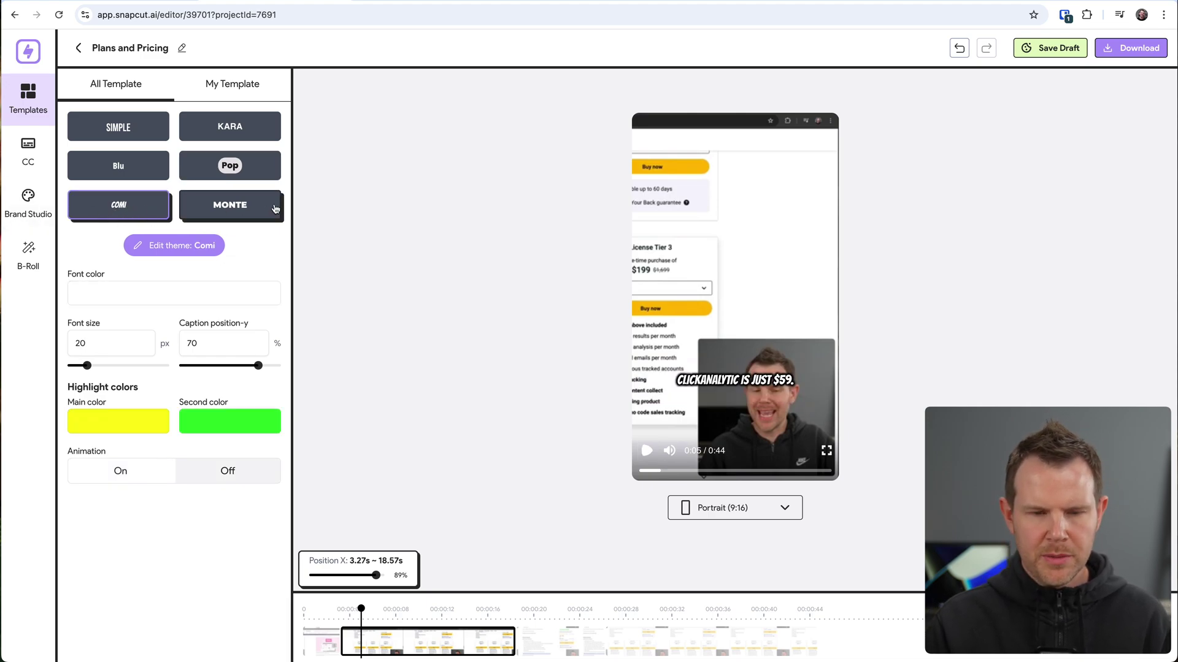
pyautogui.click(243, 218)
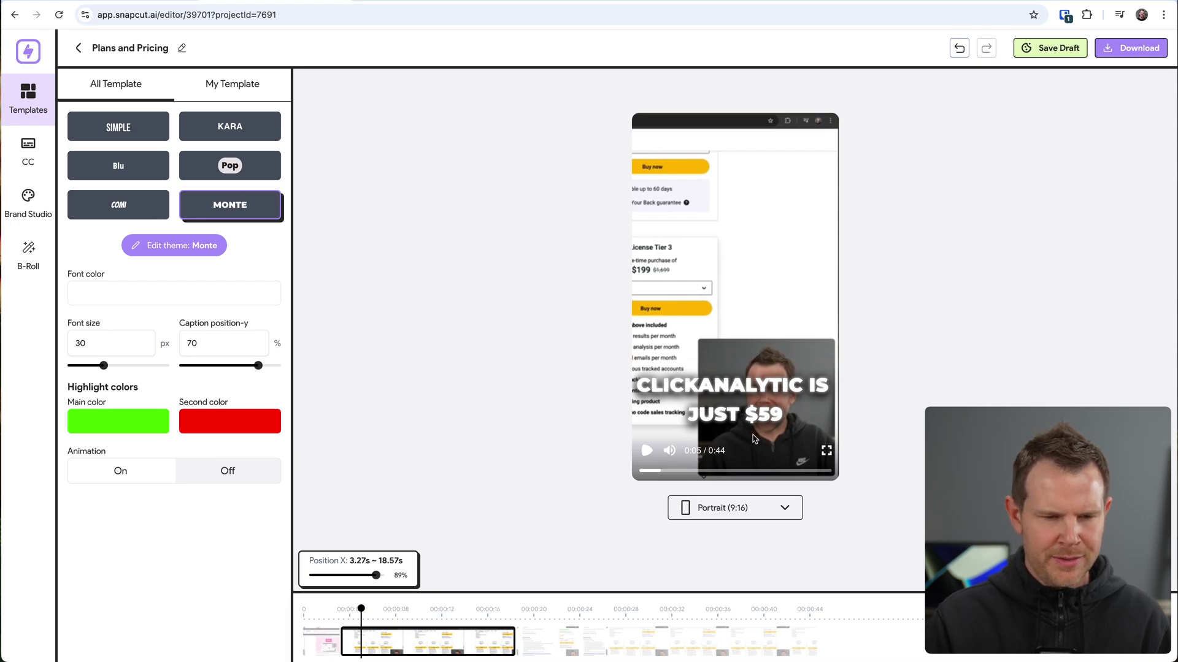
pyautogui.press('Right')
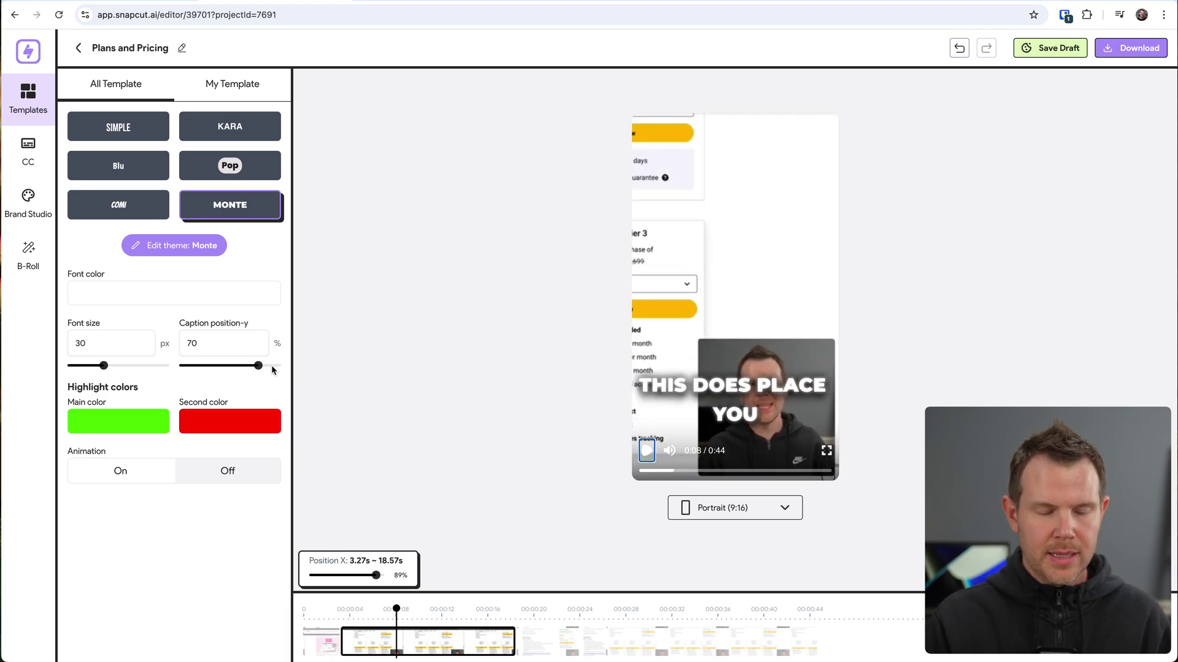
# Adjust the caption position-y from 70% to 41% using the spinner arrows
pyautogui.click(257, 341)
pyautogui.click(257, 341)
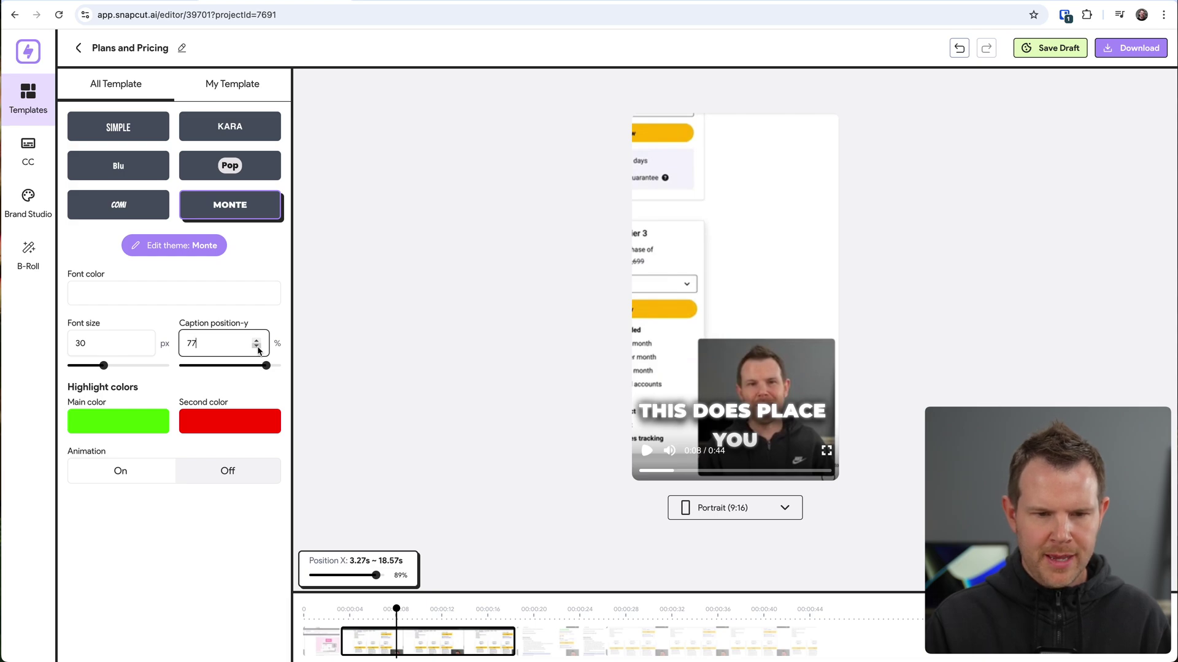
pyautogui.click(257, 346)
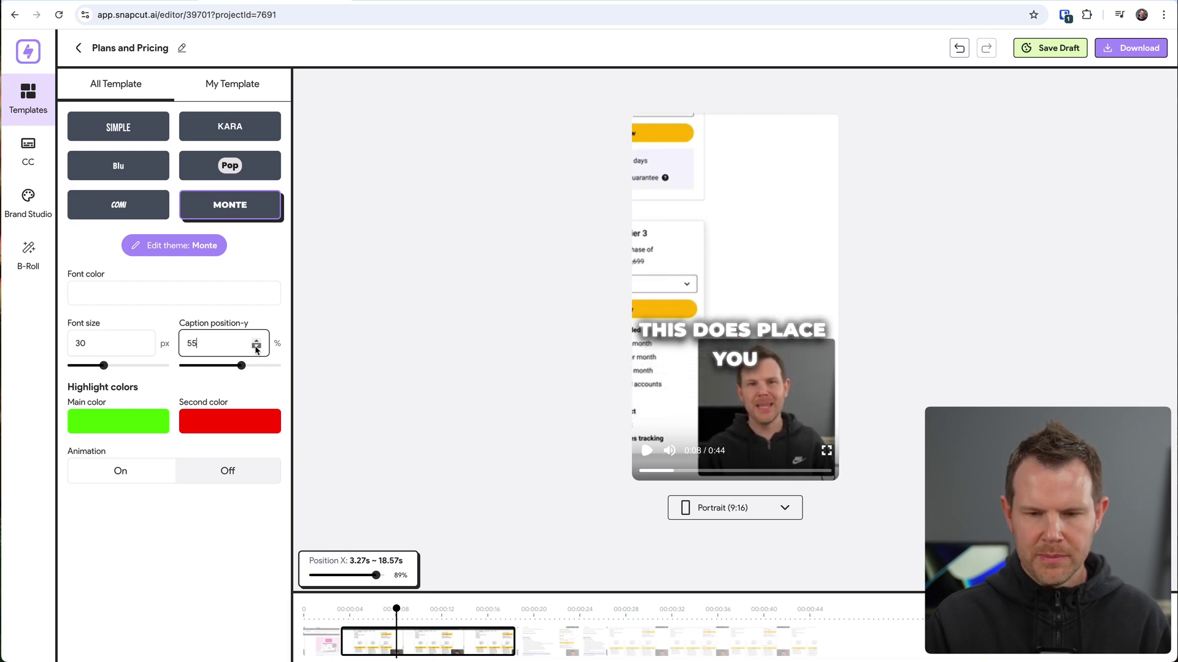
pyautogui.click(256, 347)
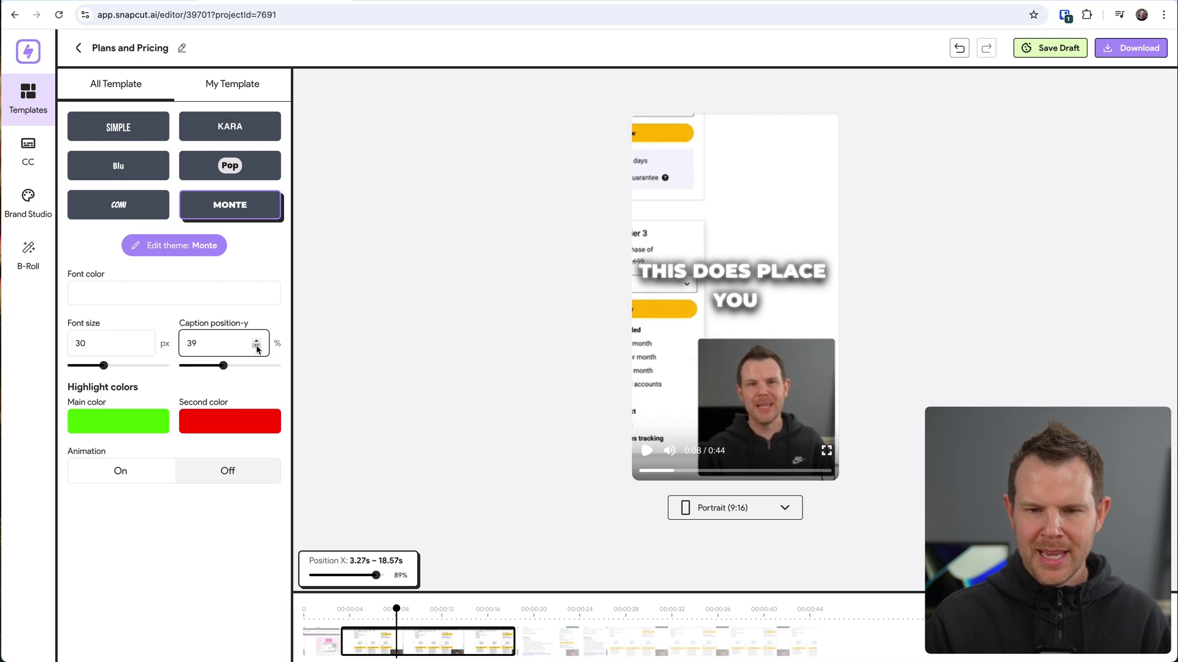
pyautogui.click(257, 341)
pyautogui.click(257, 341)
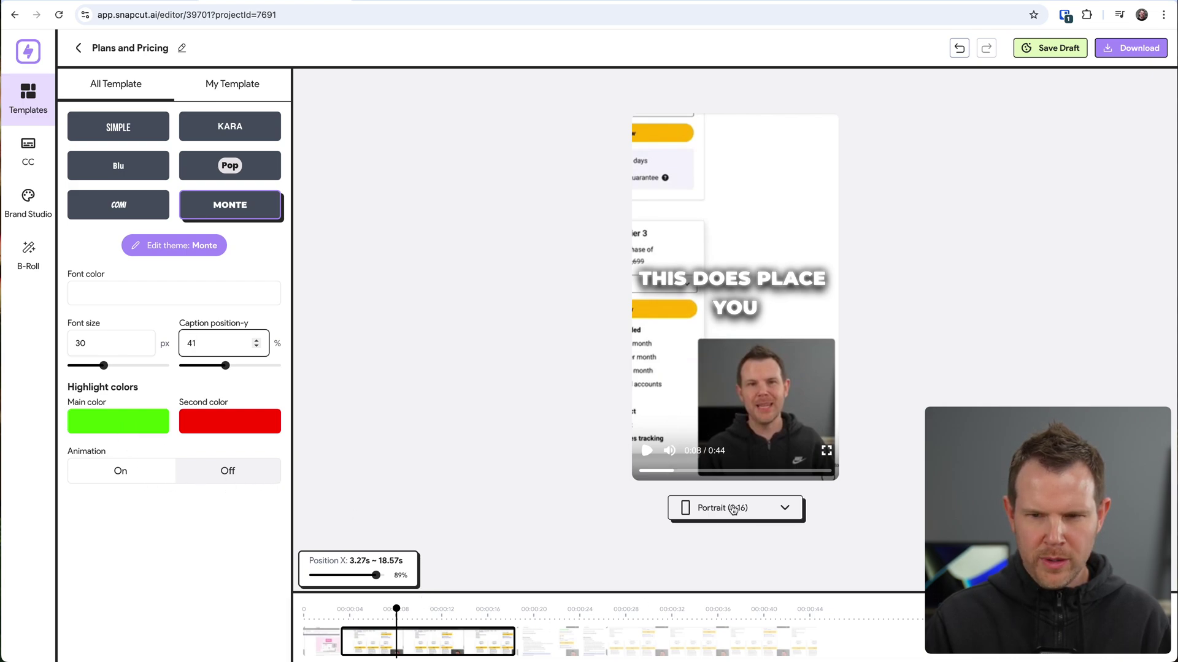
pyautogui.click(354, 303)
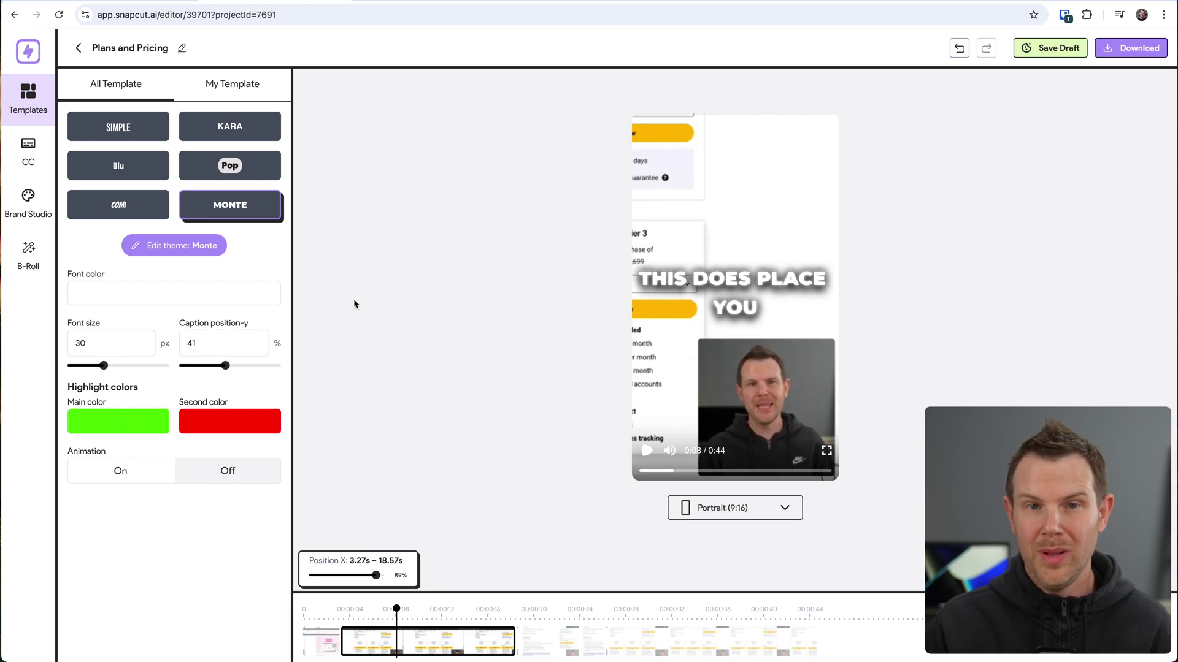
# Open the Monte theme settings and try the Poppins caption font in Heavy weight
pyautogui.click(173, 248)
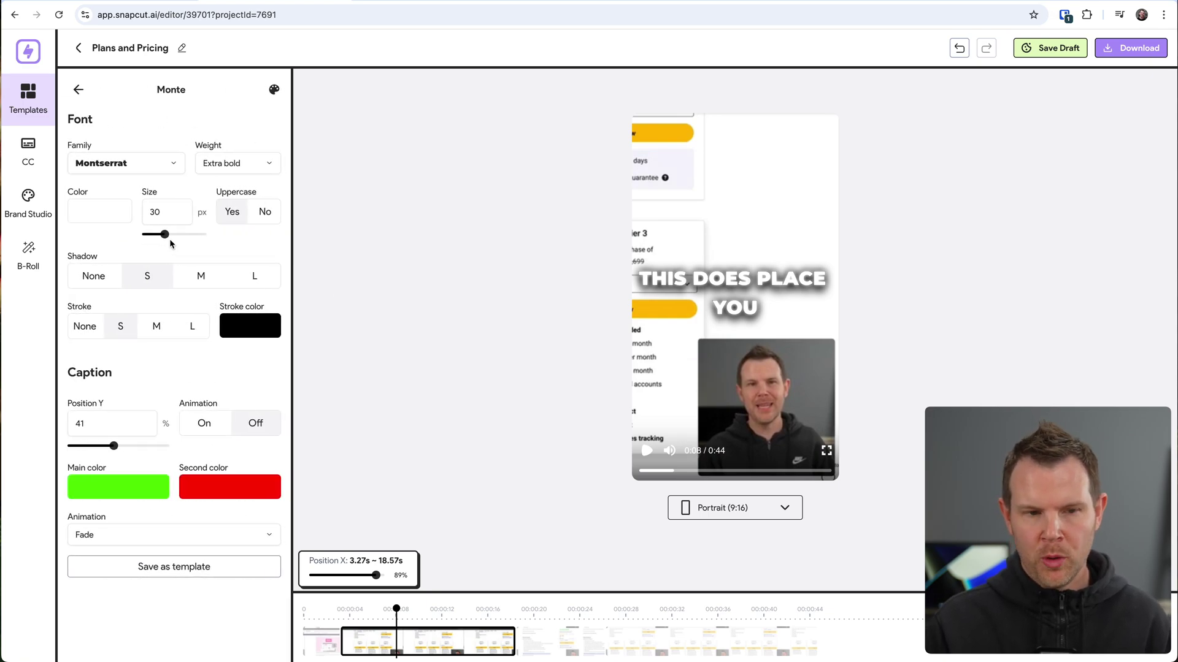
pyautogui.click(147, 164)
pyautogui.scroll(-3, 149, 320)
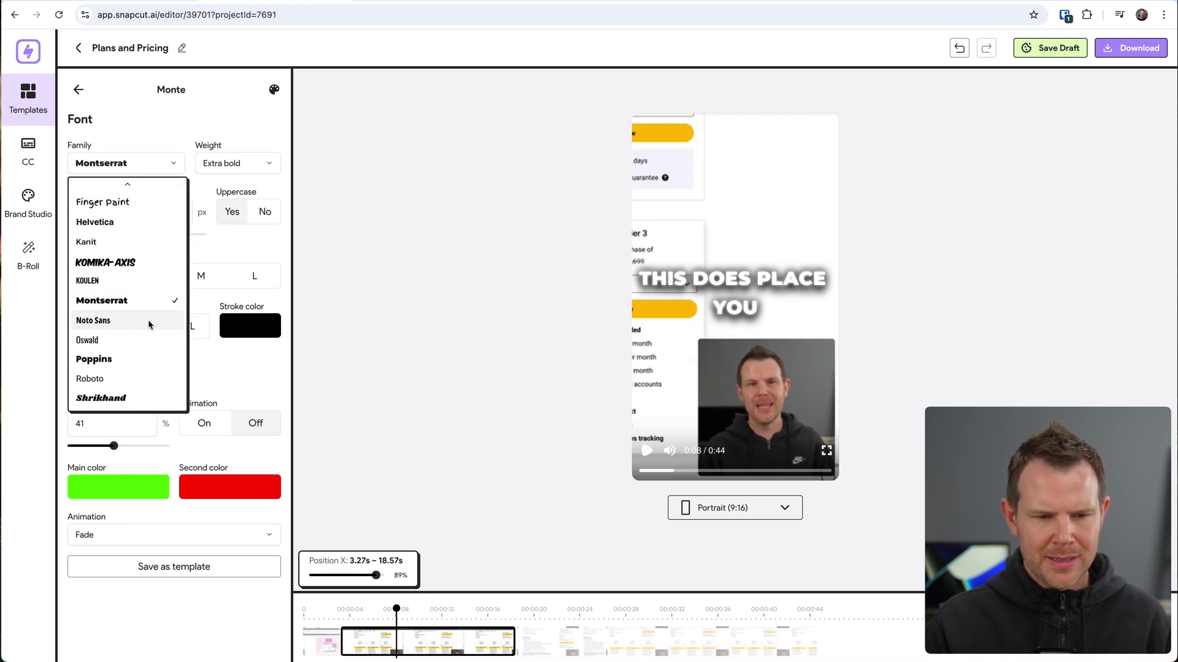
pyautogui.scroll(3, 148, 327)
pyautogui.scroll(-3, 147, 326)
pyautogui.scroll(3, 146, 327)
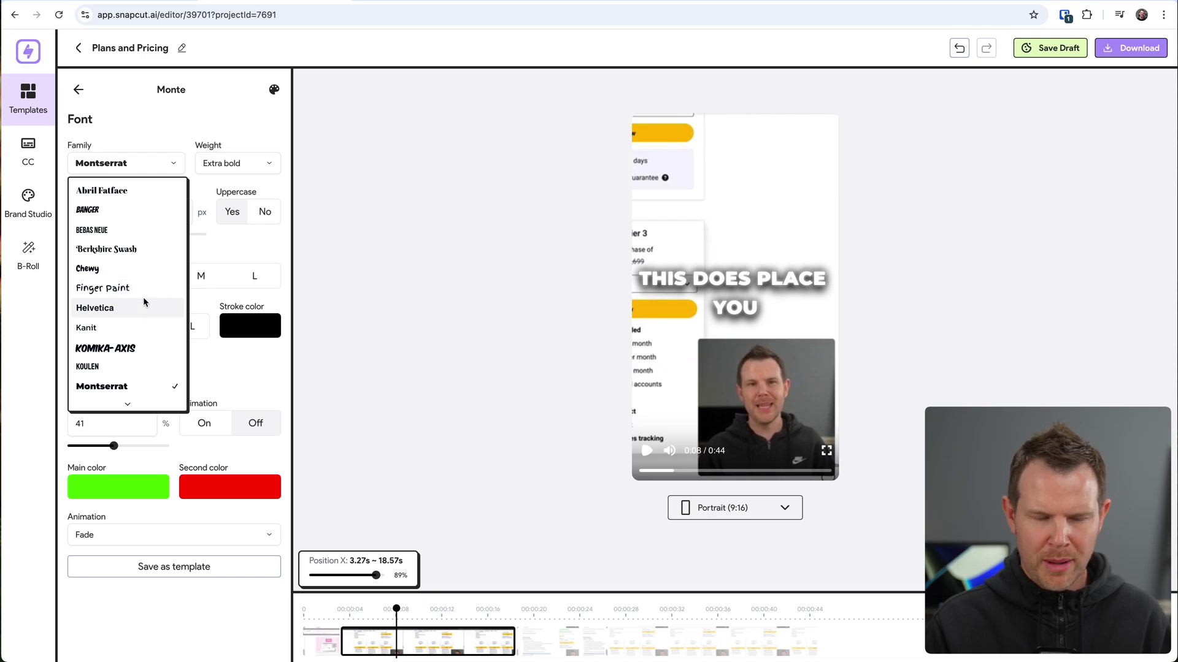
pyautogui.scroll(-3, 139, 306)
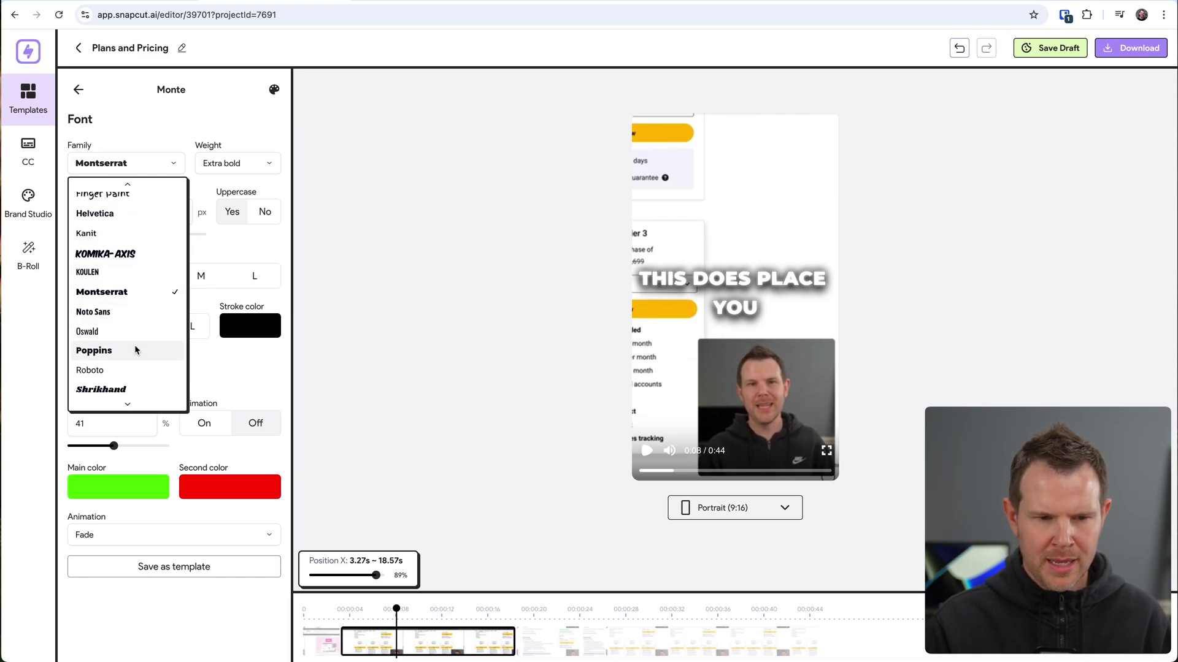
pyautogui.click(135, 345)
pyautogui.click(224, 171)
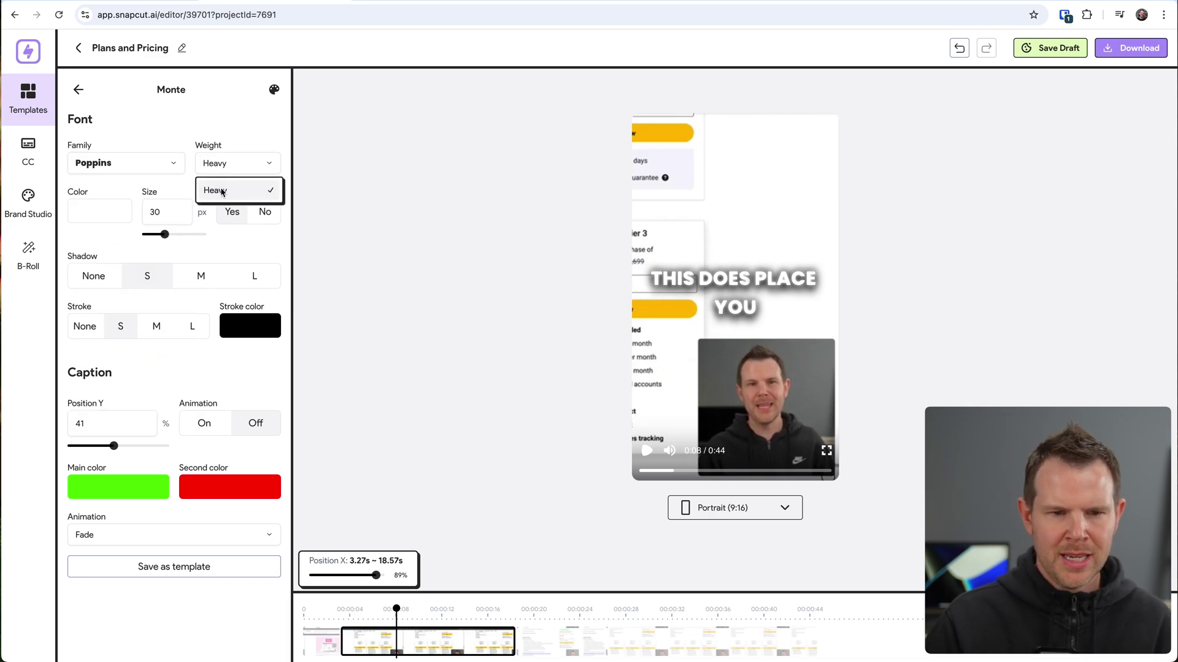
pyautogui.click(226, 194)
# Try Helvetica and Koulen in Medium weight, then set the caption font to Montserrat
pyautogui.click(125, 162)
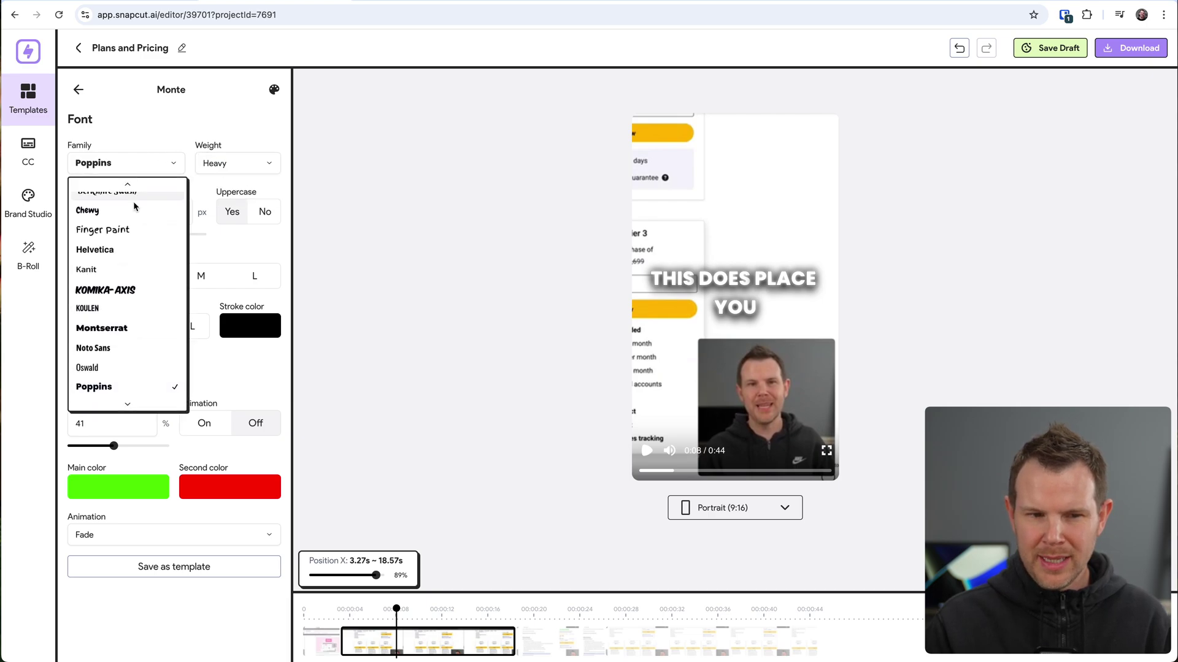
pyautogui.click(132, 248)
pyautogui.click(241, 168)
pyautogui.click(233, 193)
pyautogui.click(146, 167)
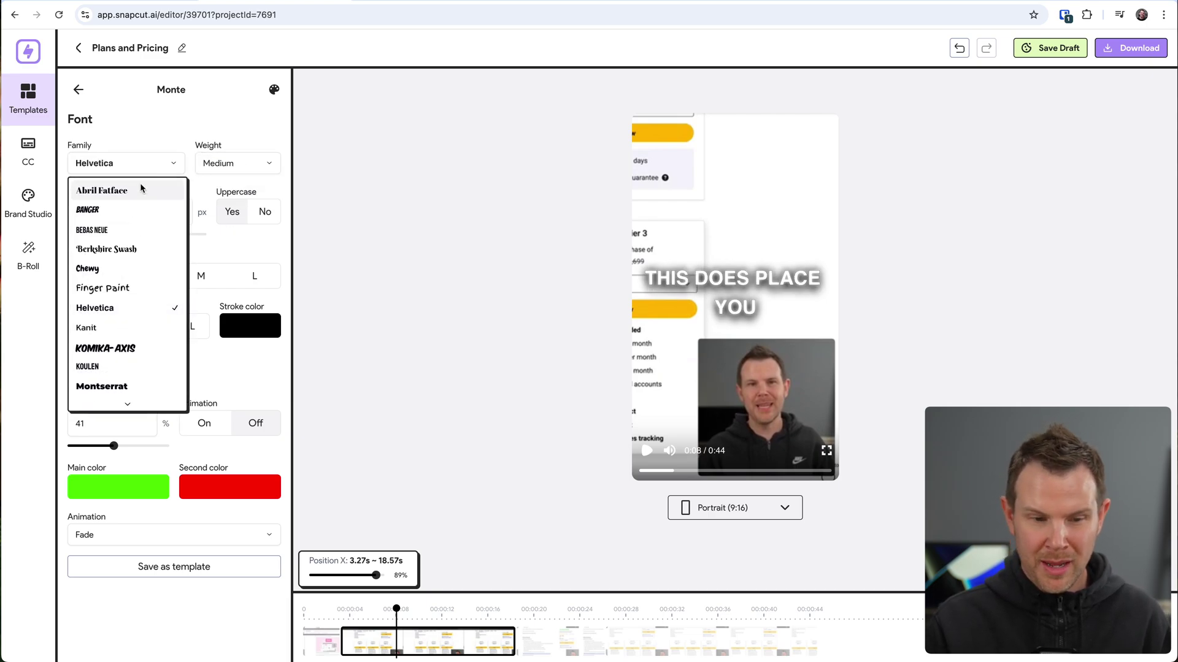
pyautogui.click(138, 366)
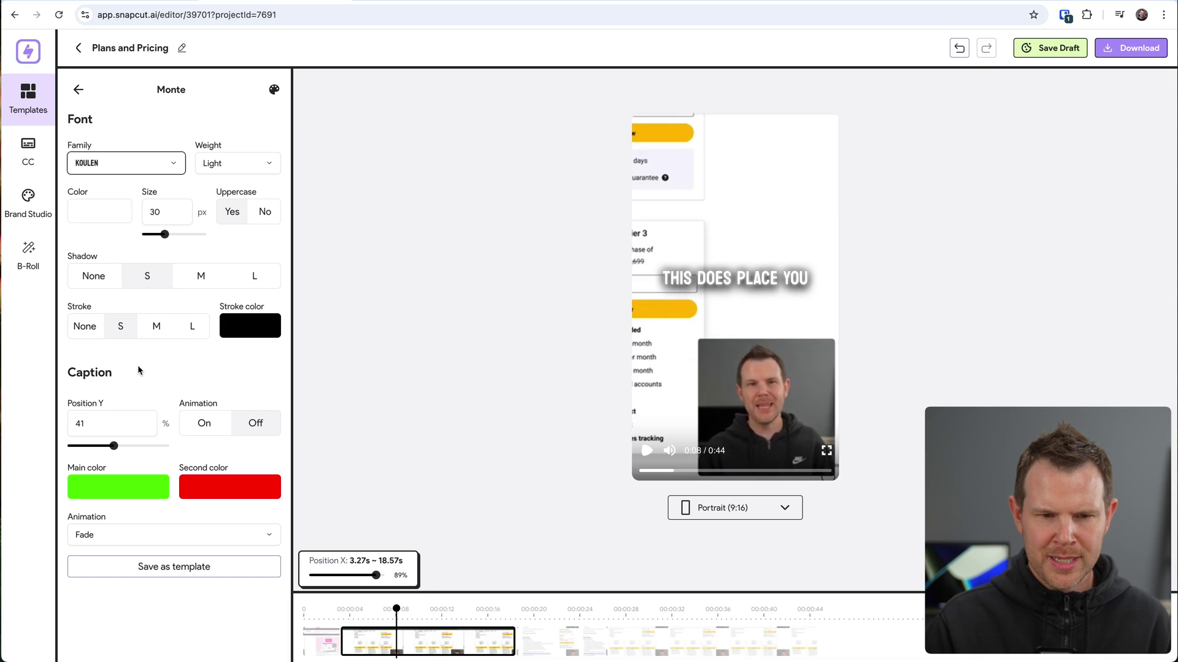
pyautogui.click(233, 161)
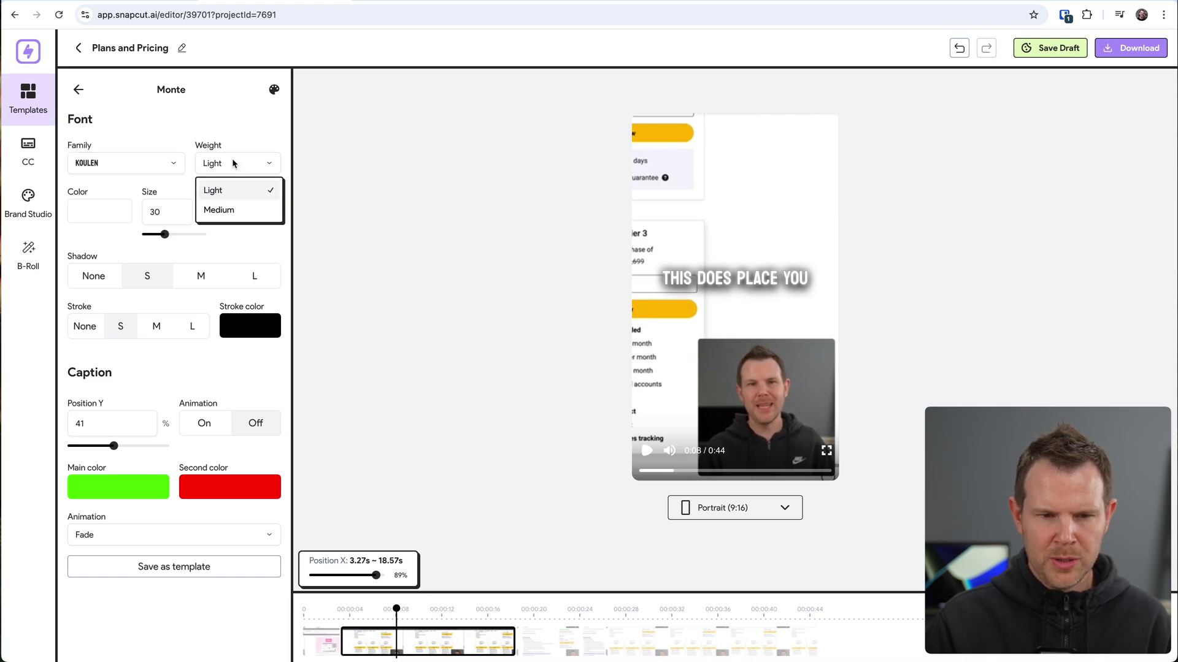
pyautogui.click(220, 210)
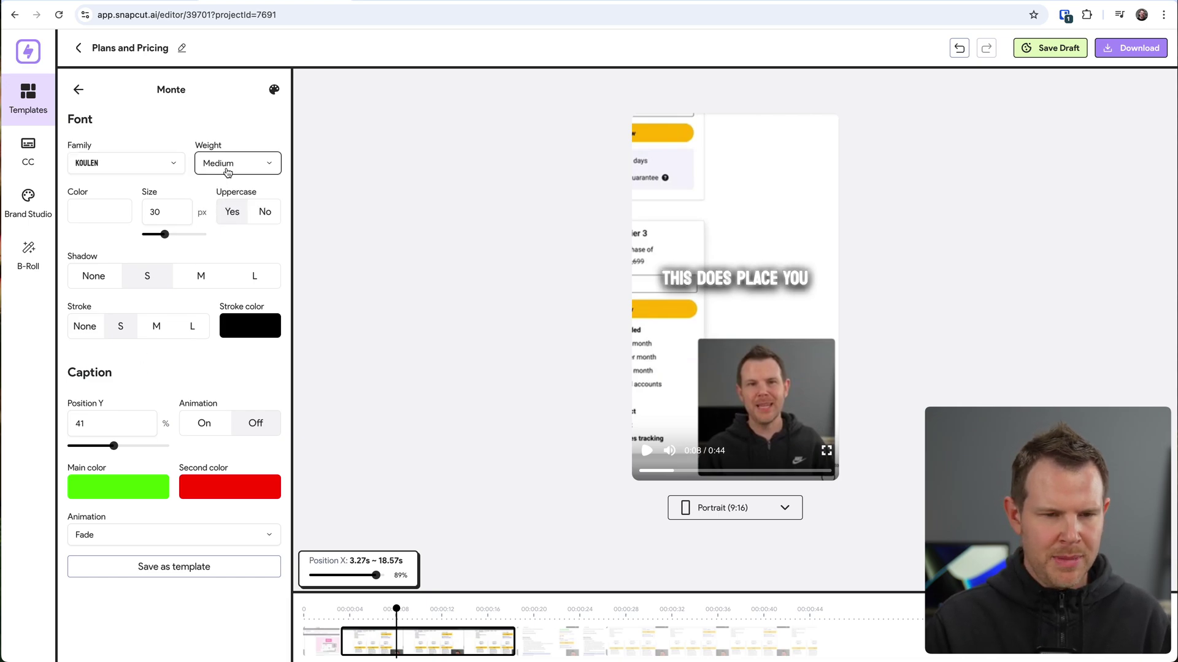
pyautogui.click(126, 163)
pyautogui.click(125, 303)
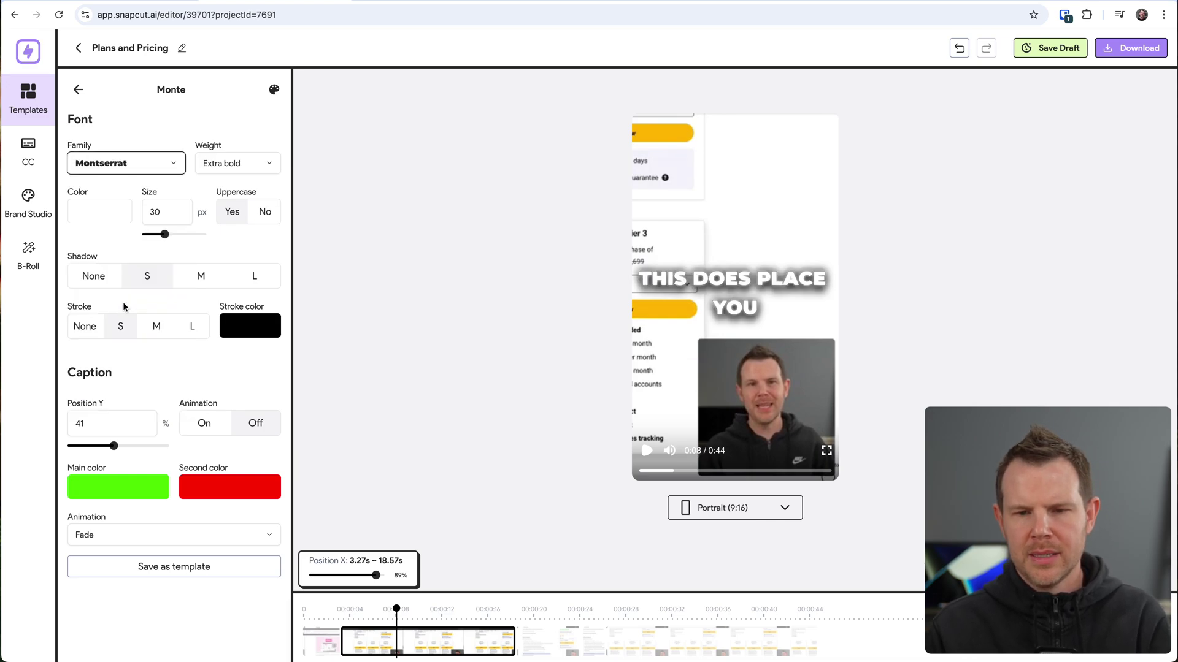
# Make the caption text black and shrink it from 30 to 24 px, keeping uppercase
pyautogui.click(99, 211)
pyautogui.moveTo(180, 261); pyautogui.dragTo(68, 307)
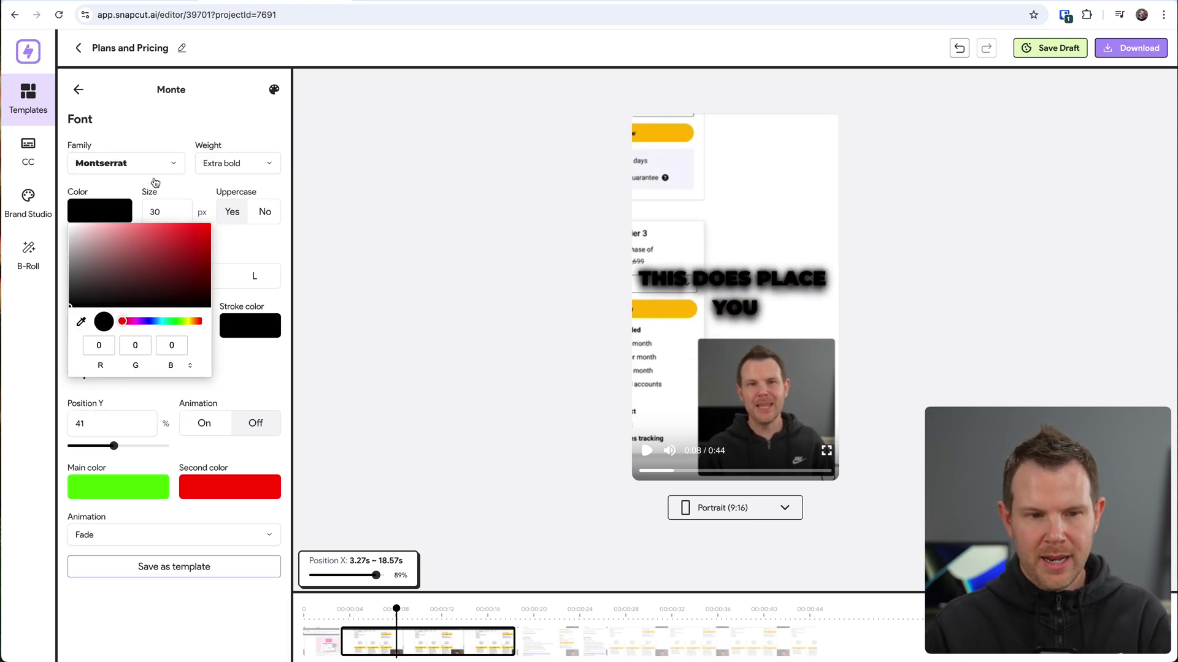
pyautogui.click(132, 190)
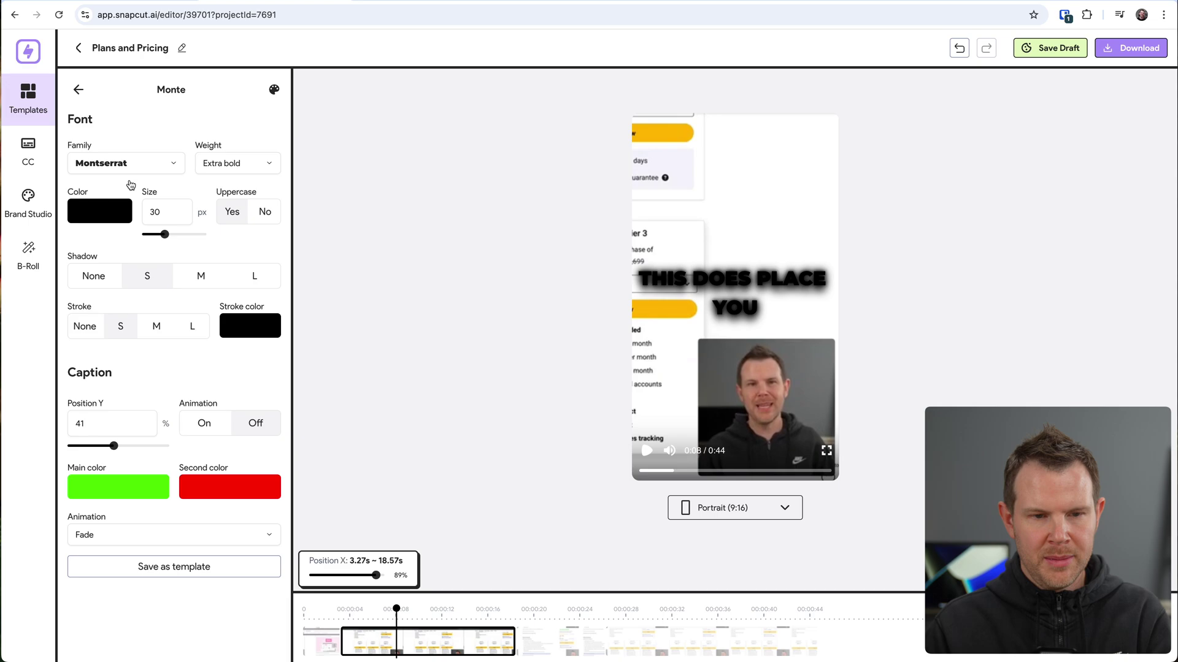
pyautogui.click(90, 281)
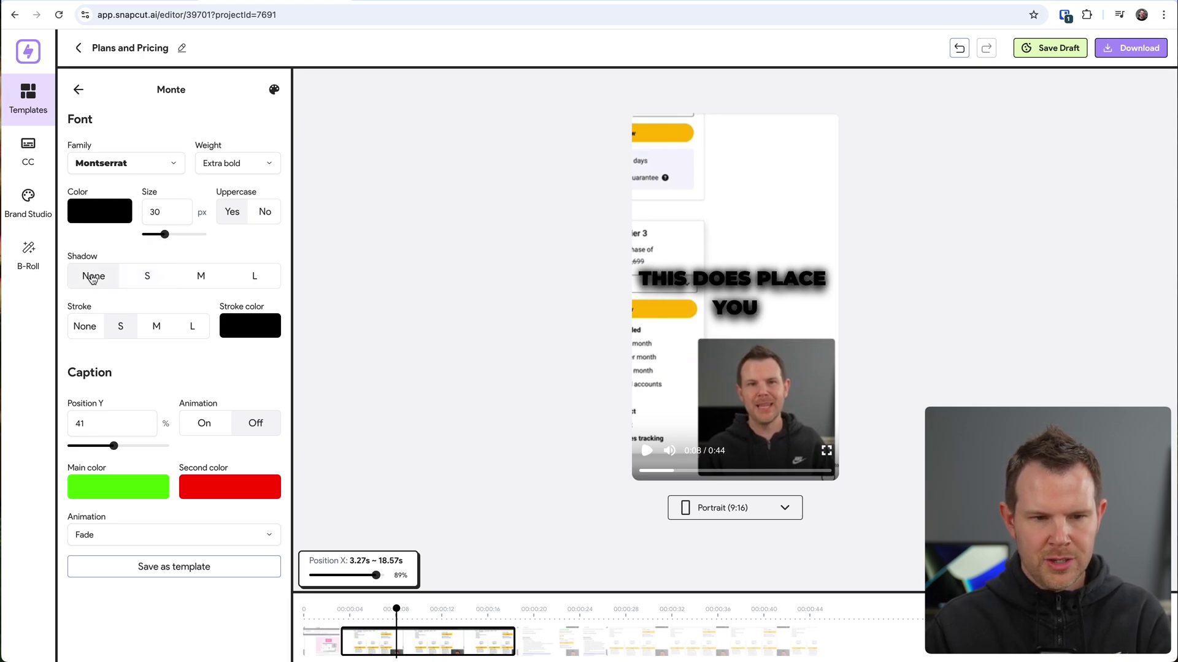
pyautogui.click(157, 276)
pyautogui.moveTo(165, 235); pyautogui.dragTo(158, 235)
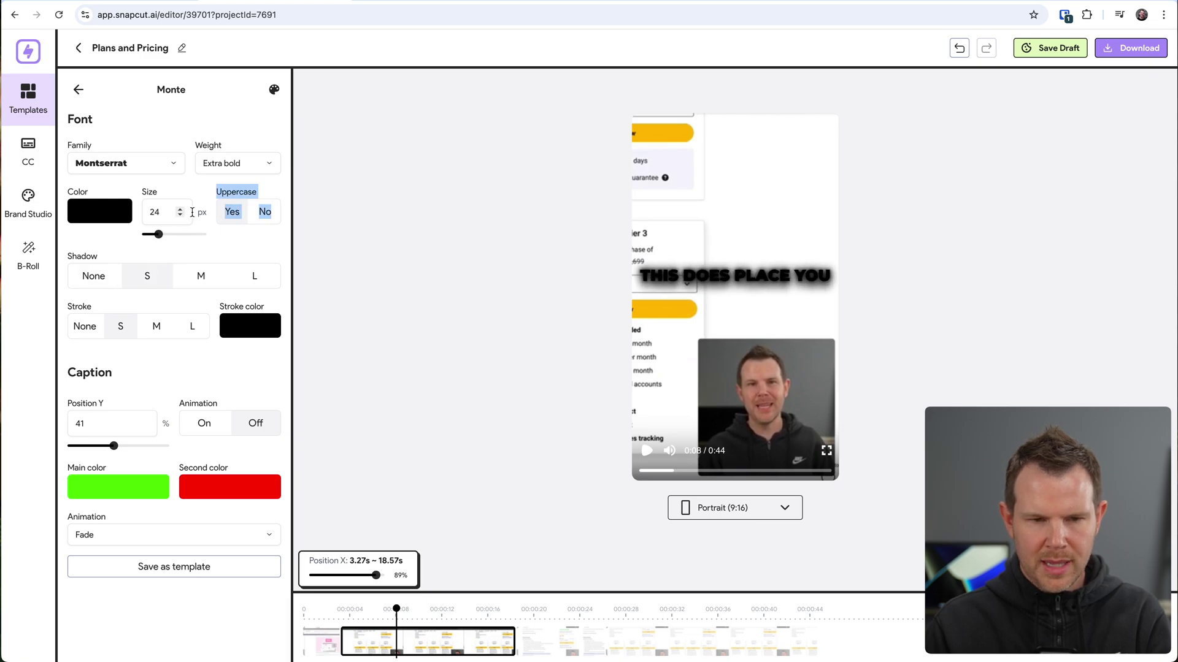
pyautogui.click(260, 216)
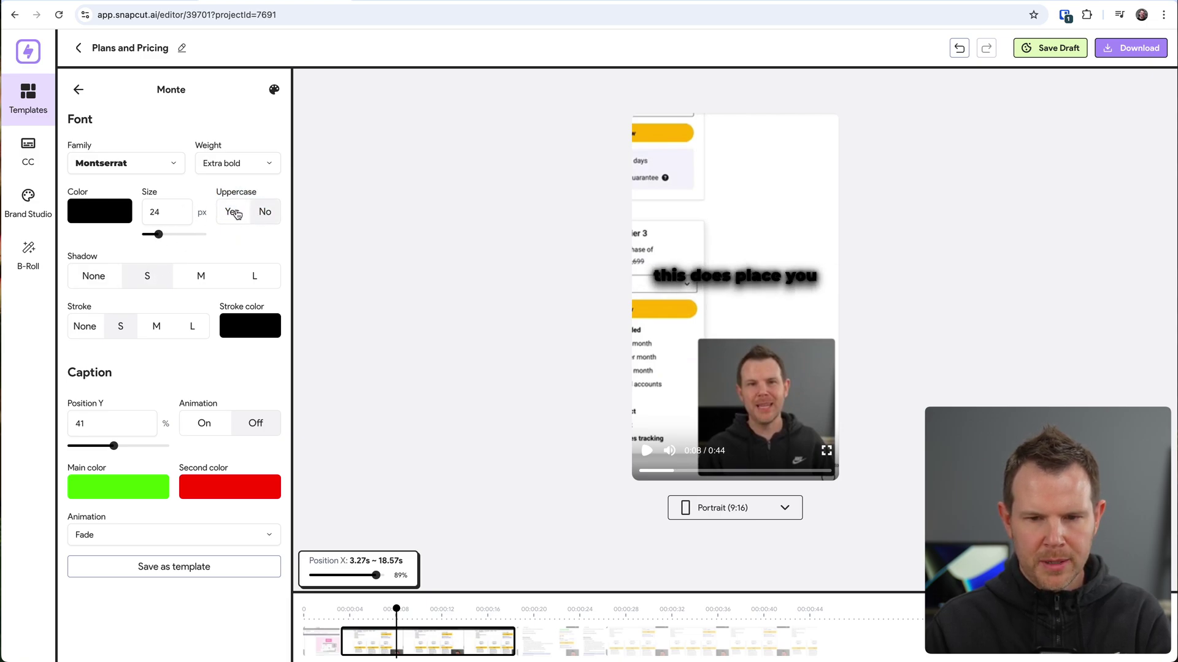
pyautogui.click(237, 214)
# Try heavy, medium and thin caption outlines and set the outline colour to white
pyautogui.click(110, 276)
pyautogui.click(78, 323)
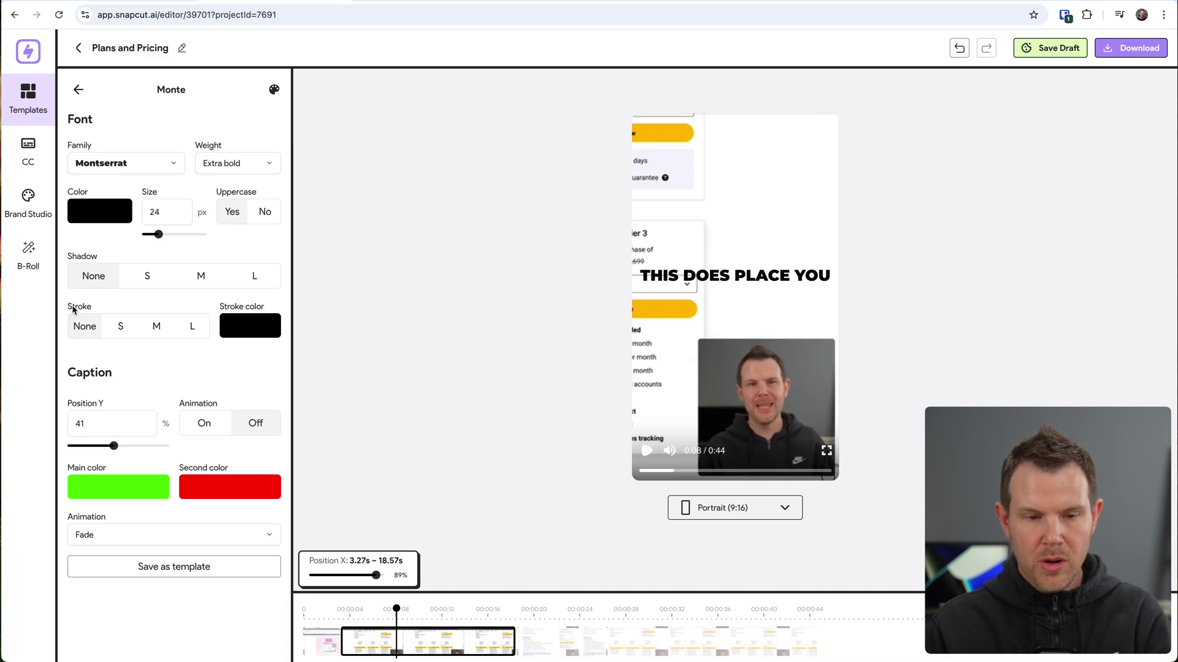
pyautogui.click(191, 328)
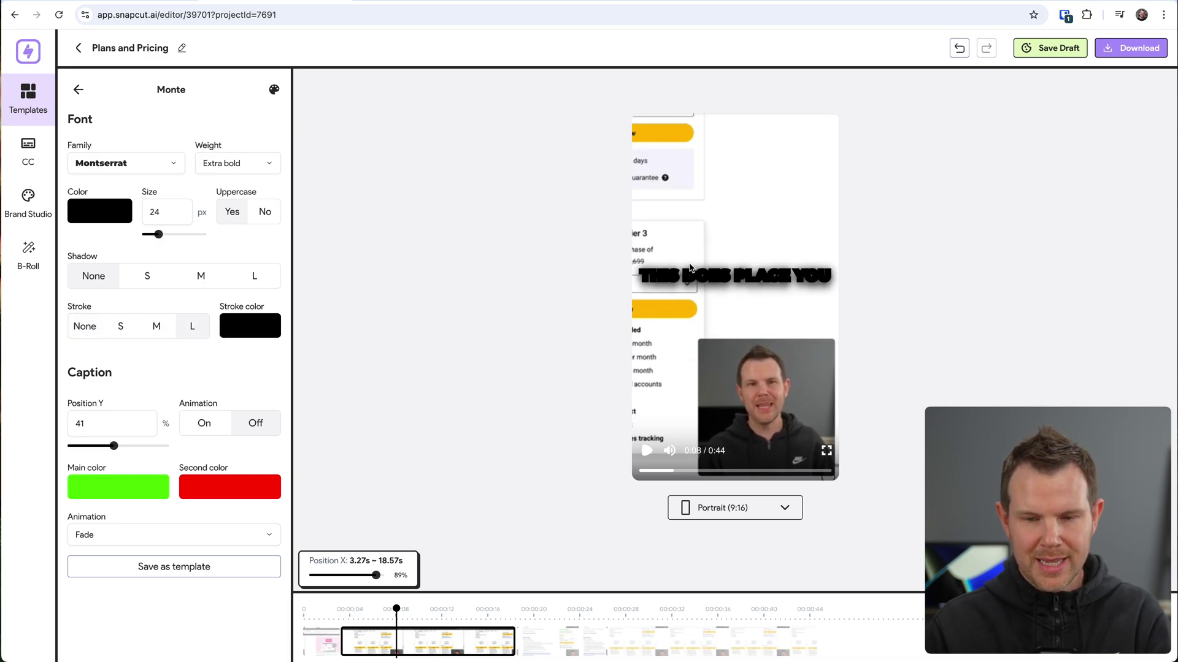
pyautogui.click(152, 328)
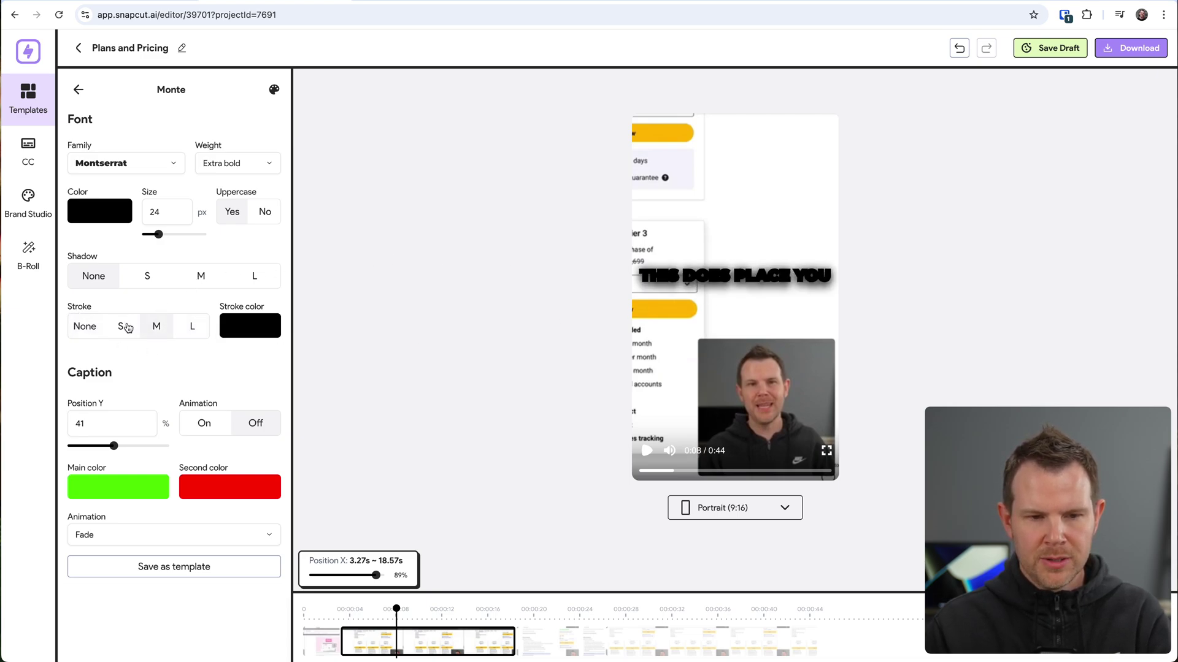
pyautogui.click(126, 328)
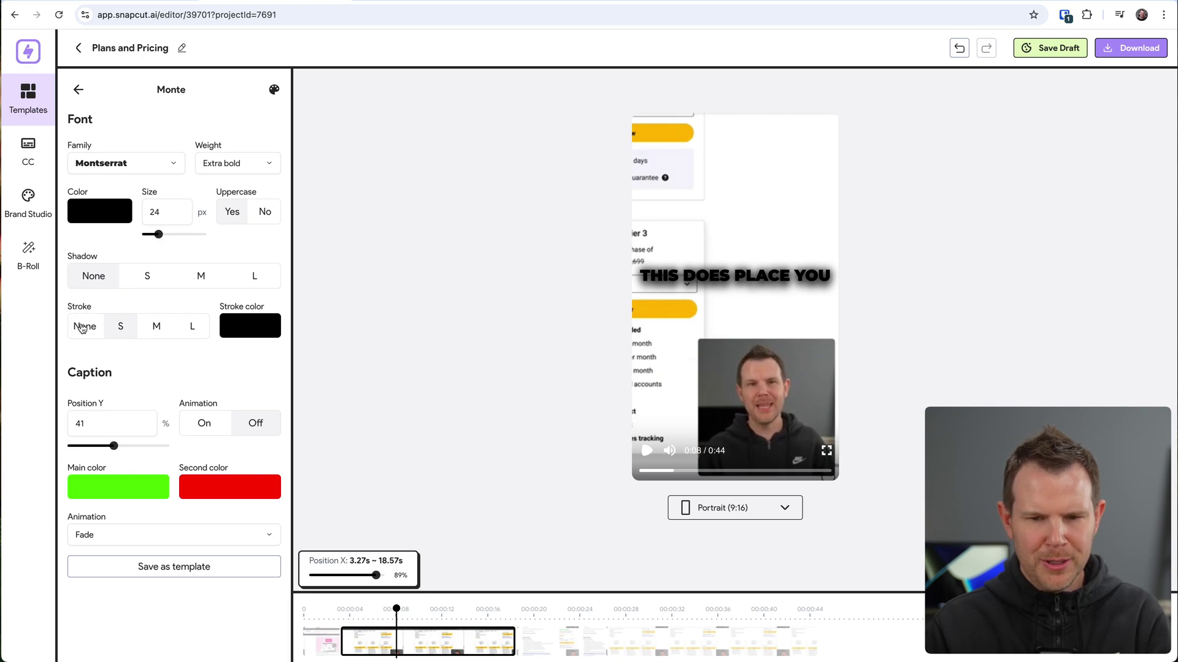
pyautogui.click(231, 326)
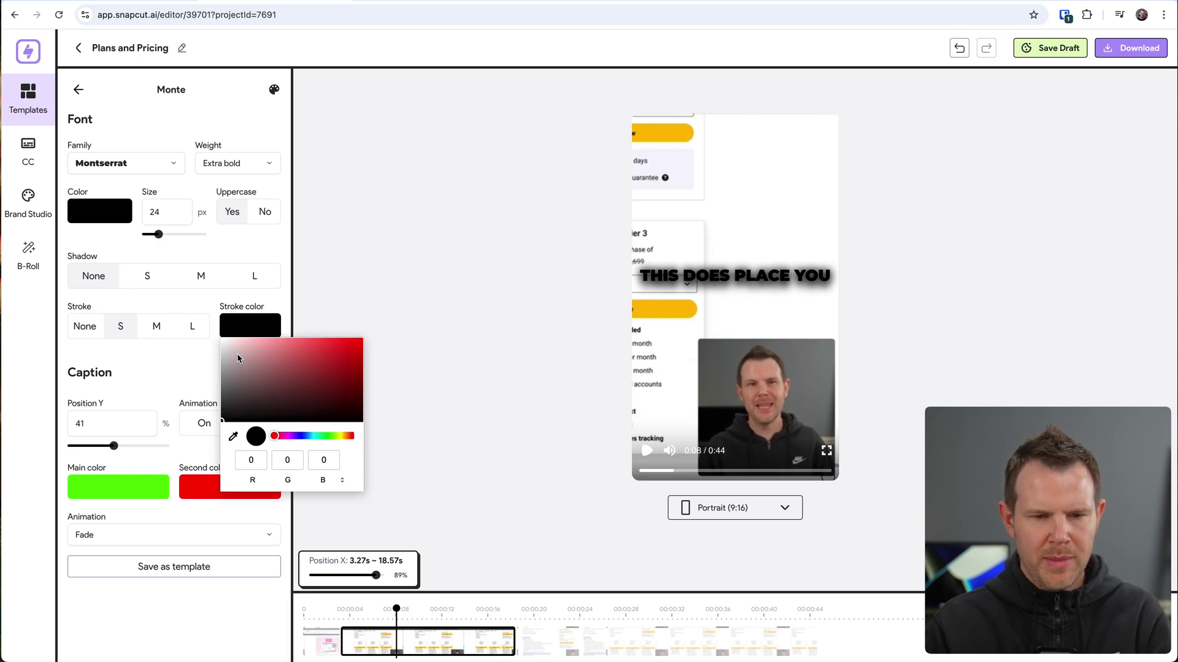
pyautogui.moveTo(238, 369); pyautogui.dragTo(195, 326)
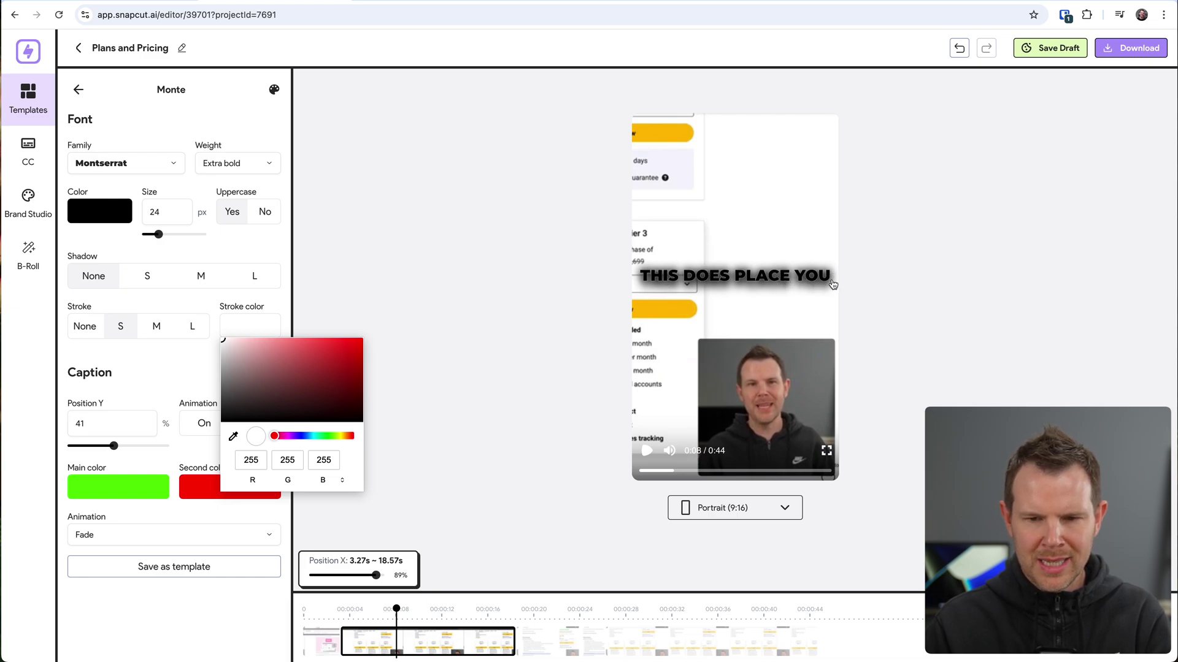
pyautogui.click(97, 281)
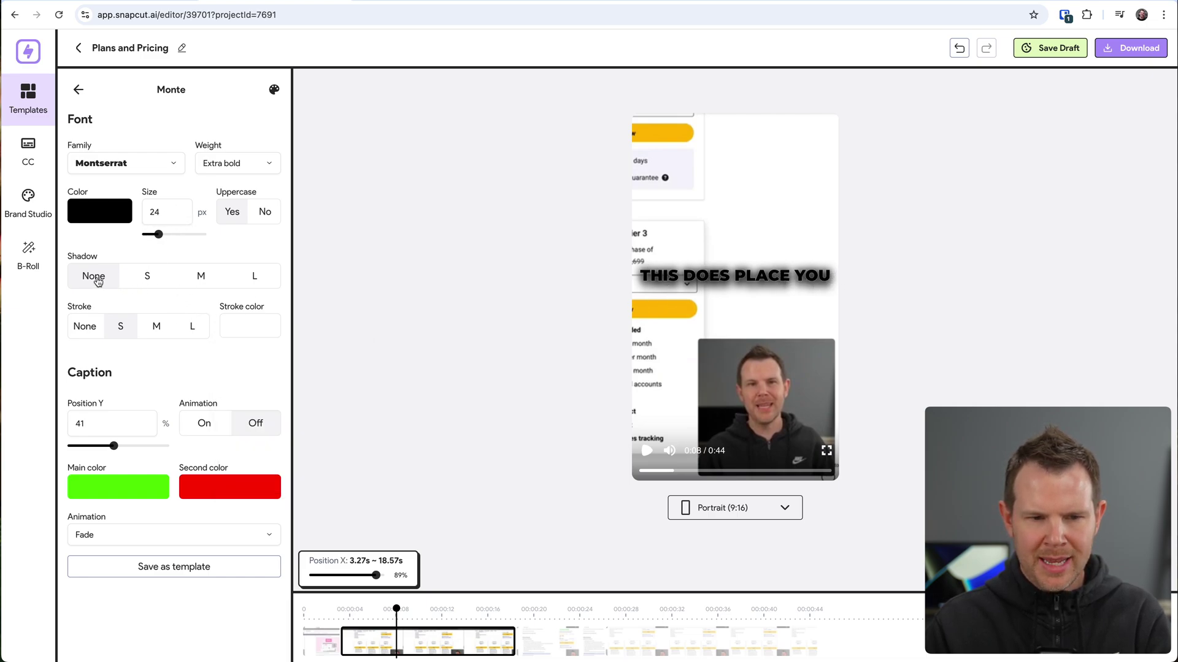
# Set both the caption shadow and the outline to None
pyautogui.click(254, 278)
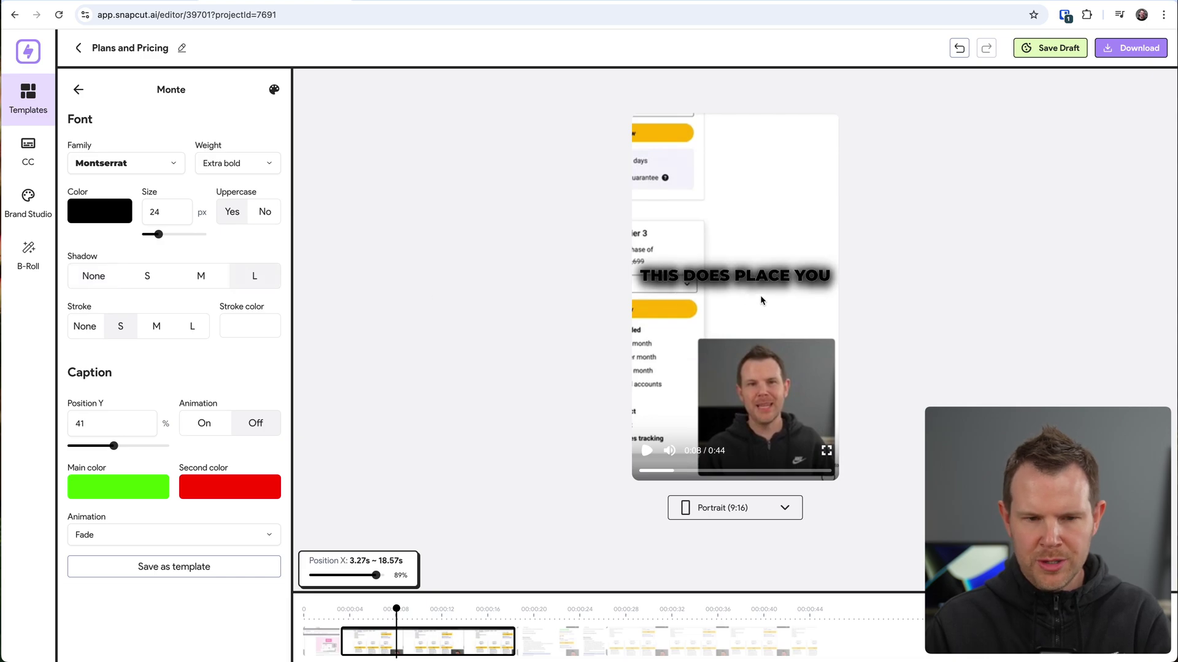
pyautogui.click(203, 277)
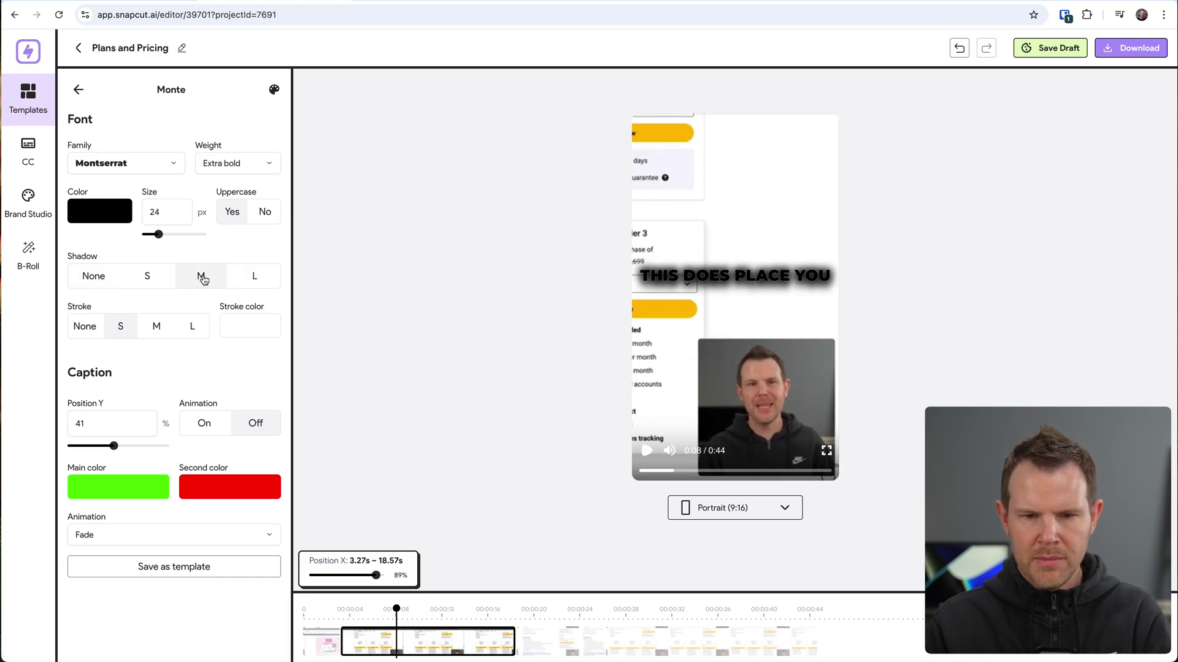
pyautogui.click(149, 283)
pyautogui.click(94, 277)
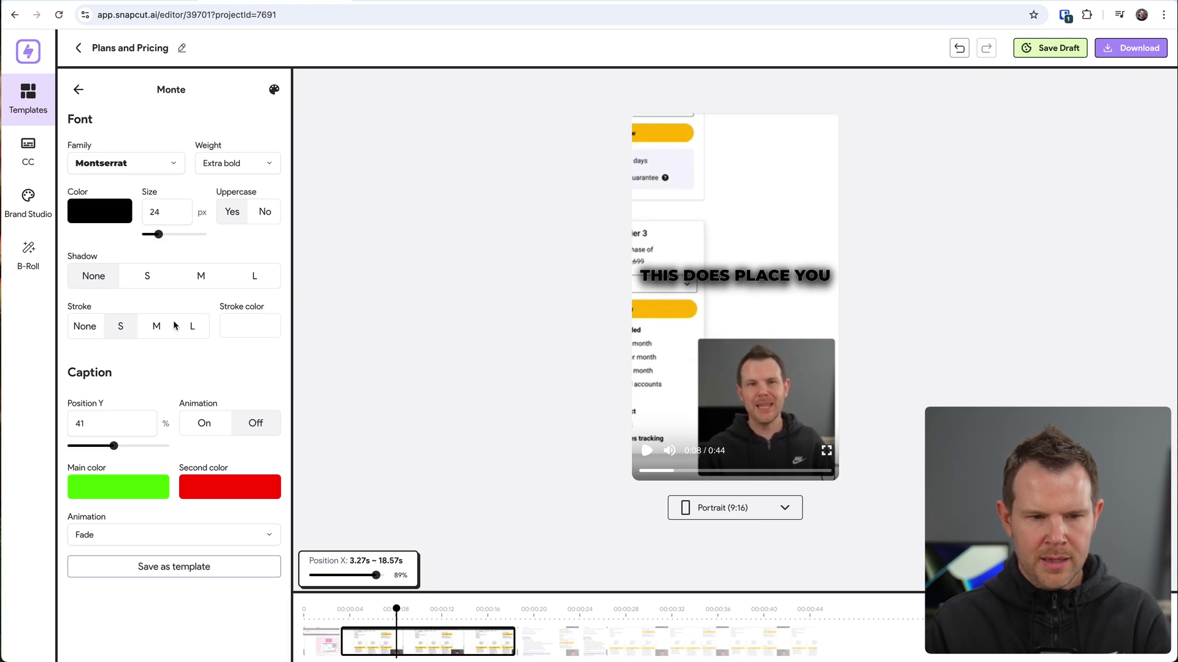
pyautogui.click(81, 335)
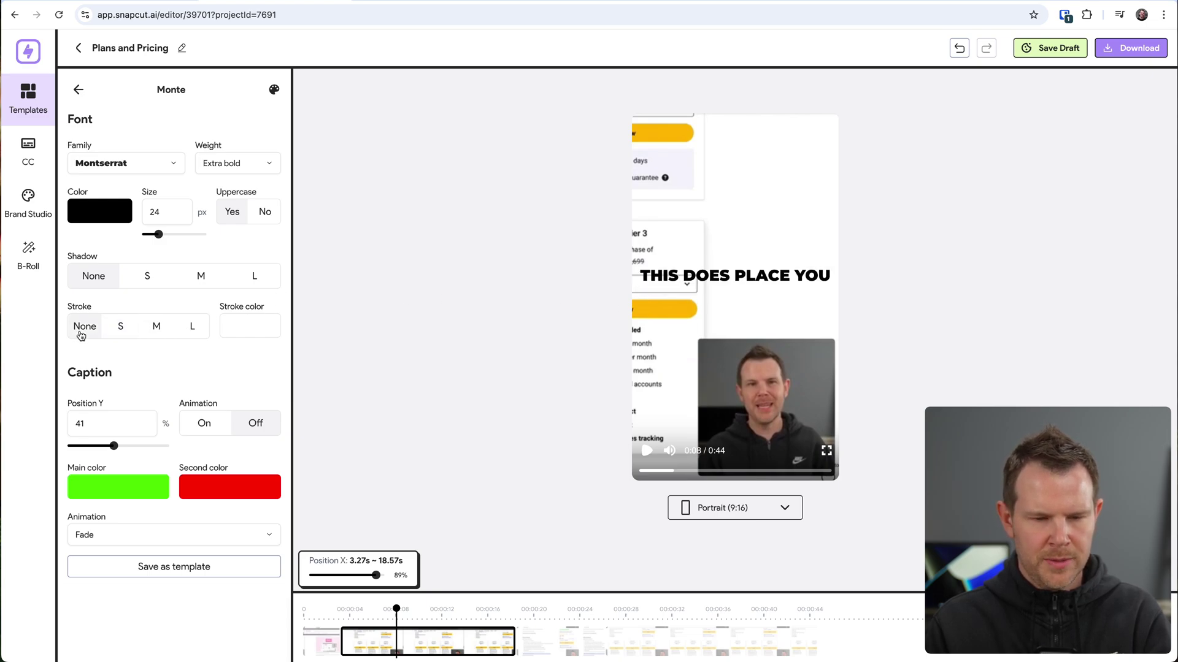
# Turn on word-by-word caption animation and play the preview to watch it
pyautogui.click(206, 426)
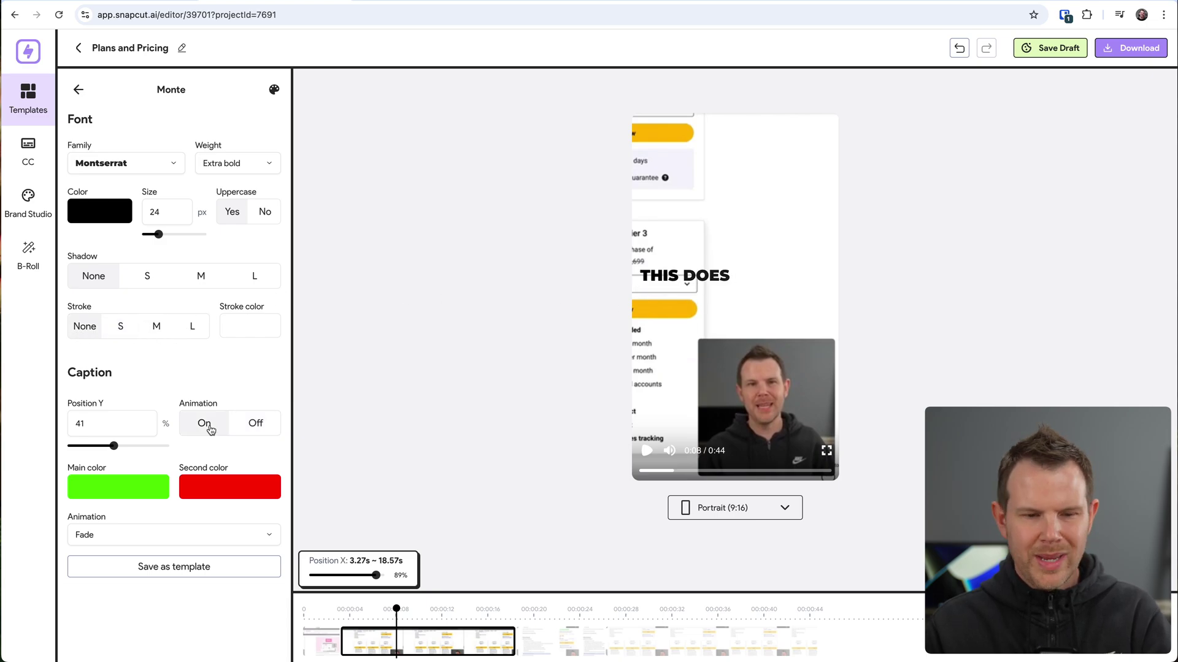
pyautogui.click(252, 427)
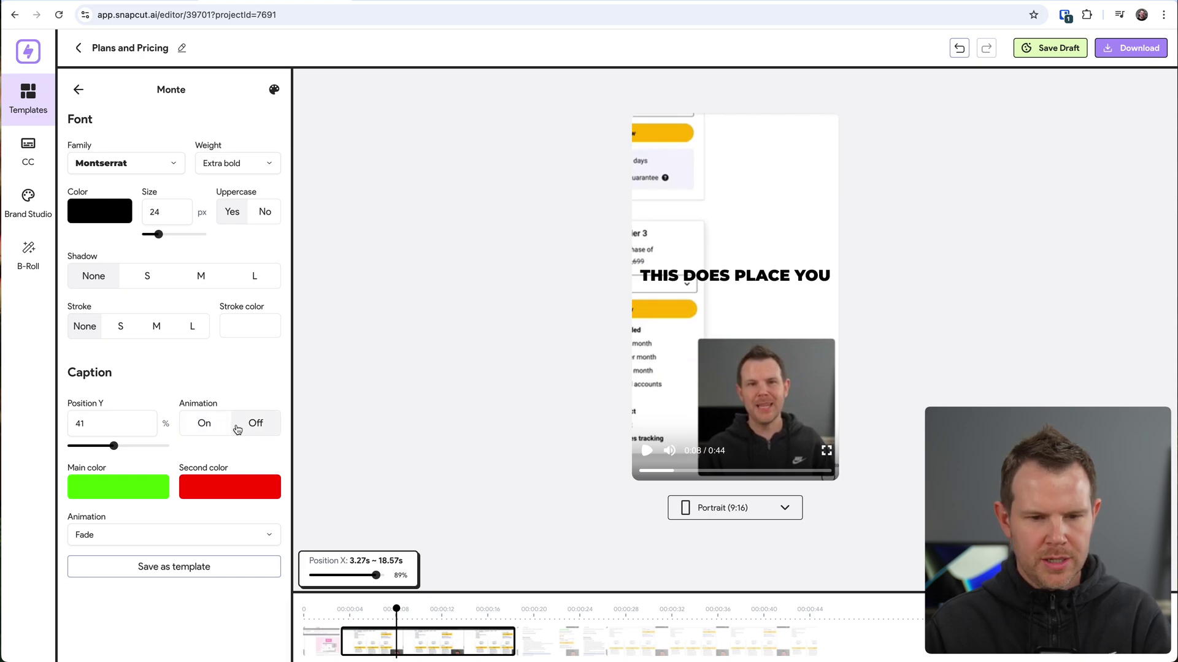
pyautogui.click(207, 427)
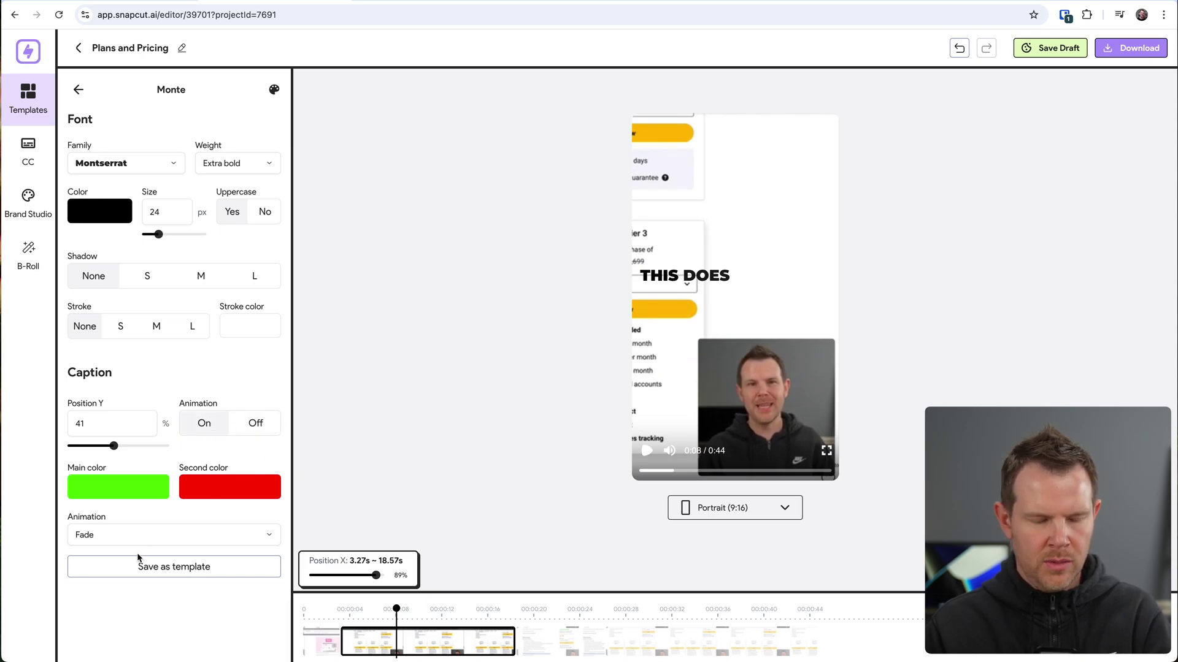
pyautogui.press('space')
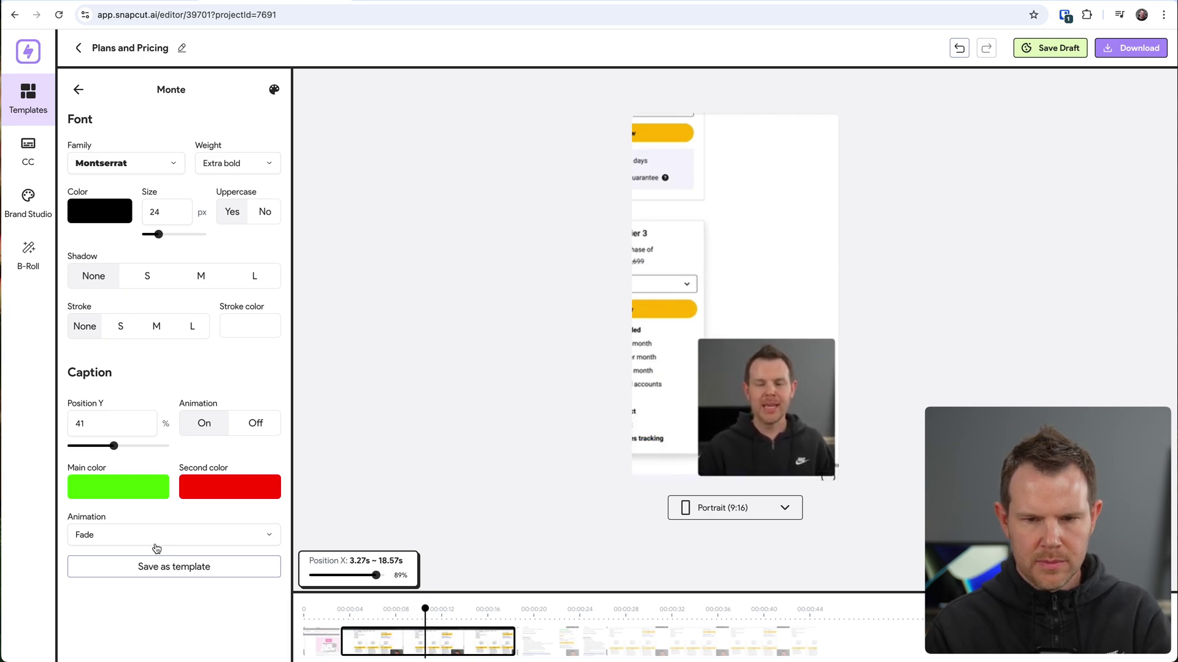
pyautogui.press('space')
# Try the Simple and then the Slide left caption animation styles
pyautogui.click(156, 547)
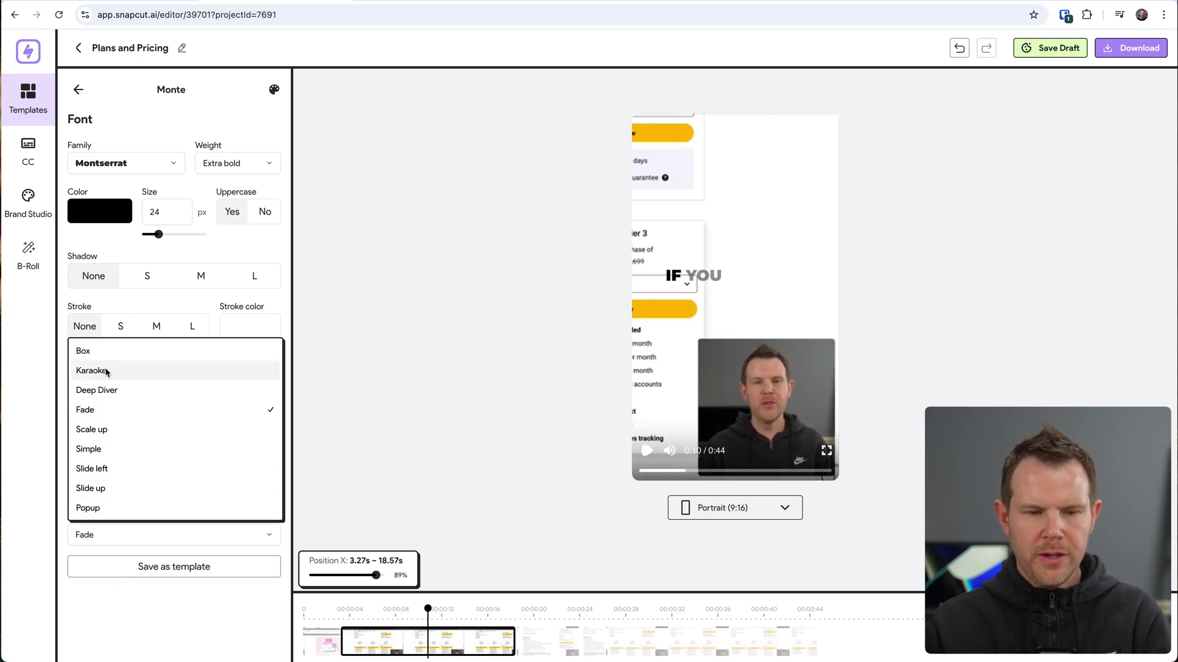
pyautogui.click(116, 446)
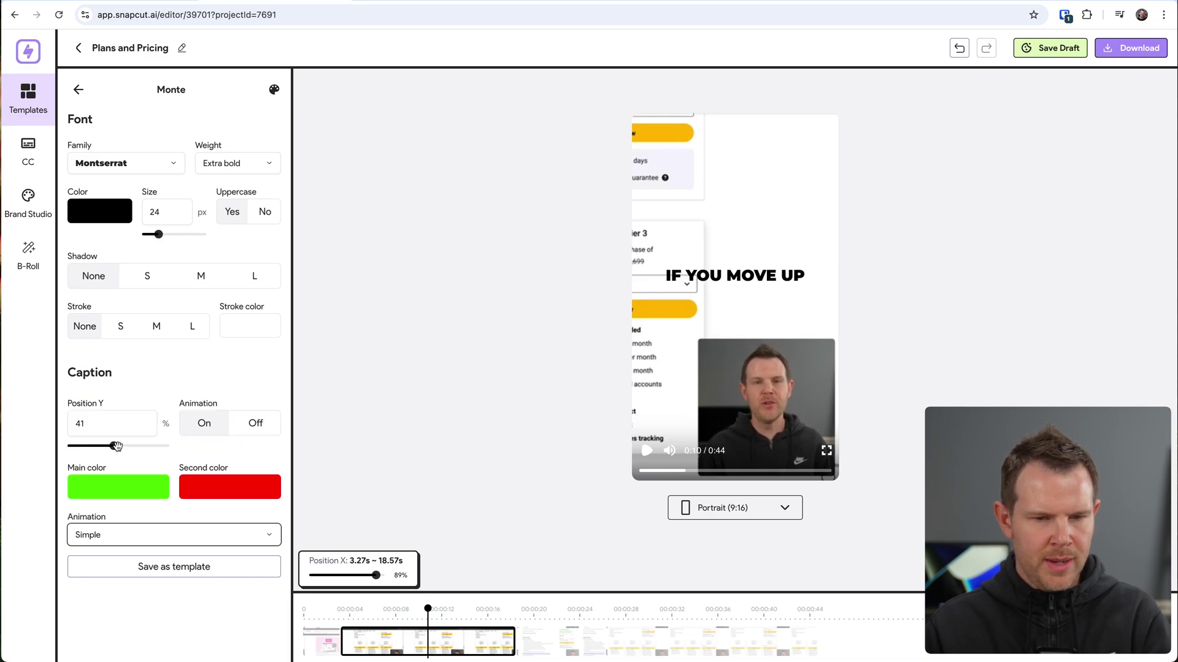
pyautogui.press('space')
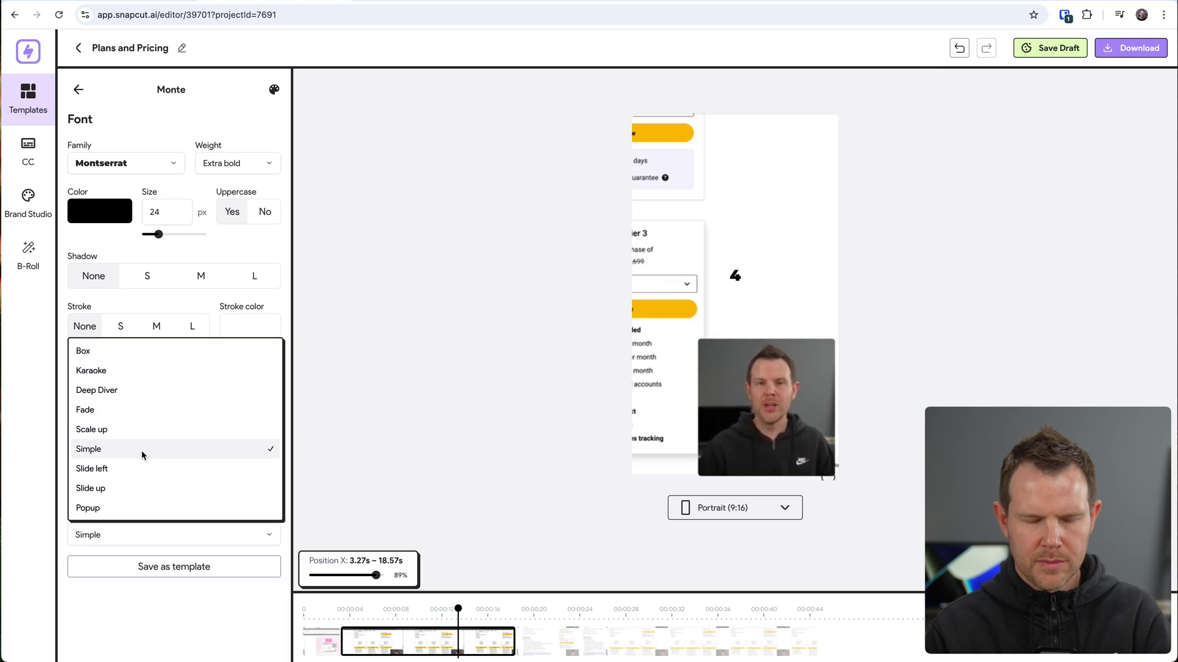
pyautogui.click(123, 470)
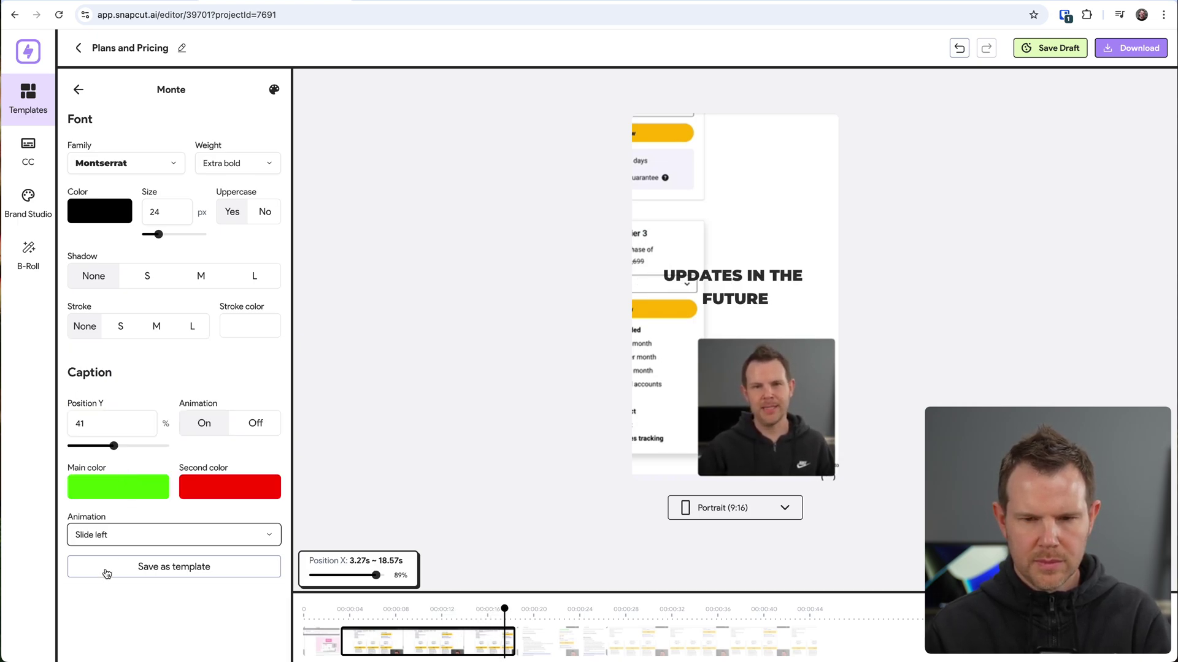
pyautogui.press('space')
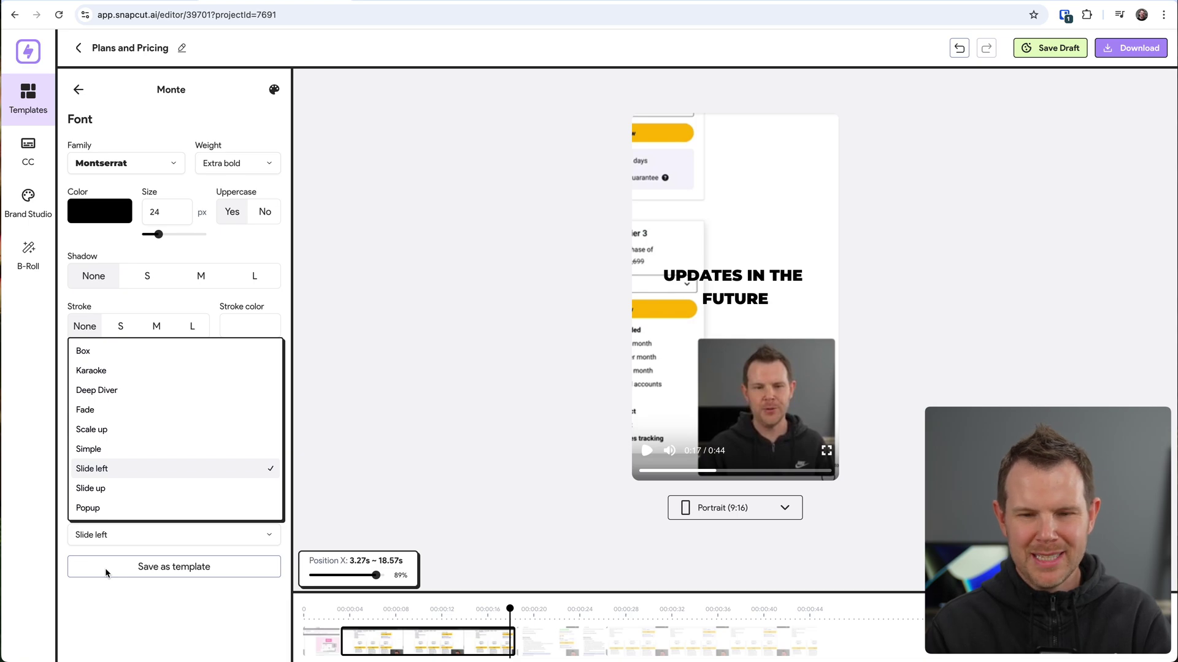
pyautogui.press('Escape')
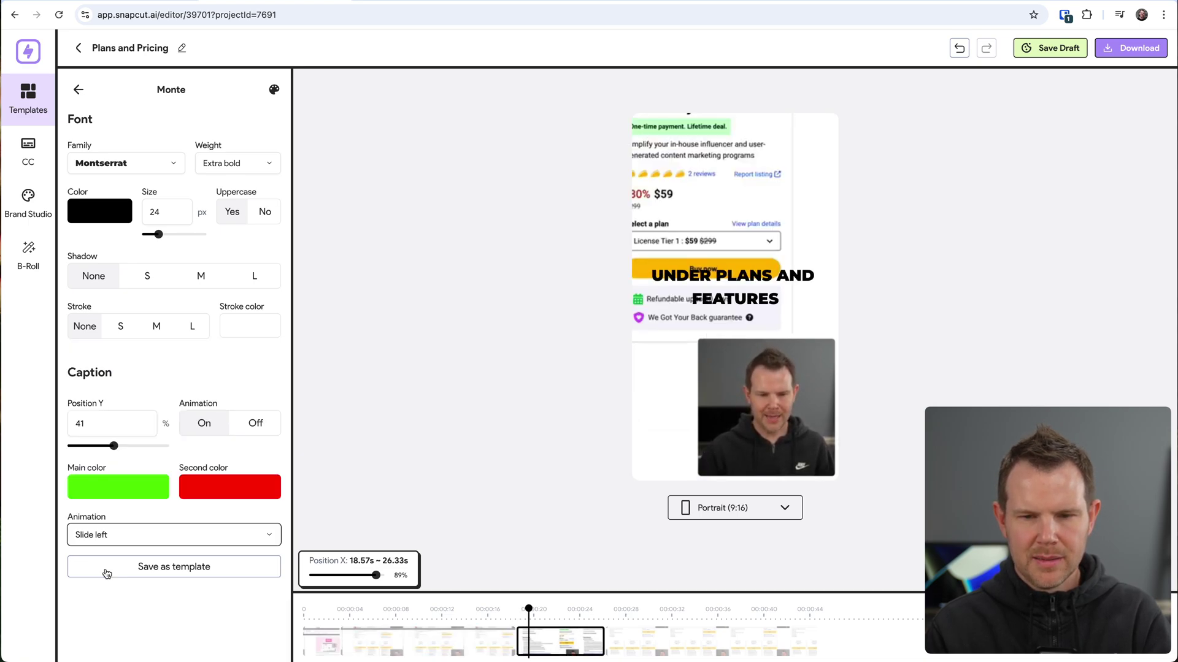
pyautogui.press('space')
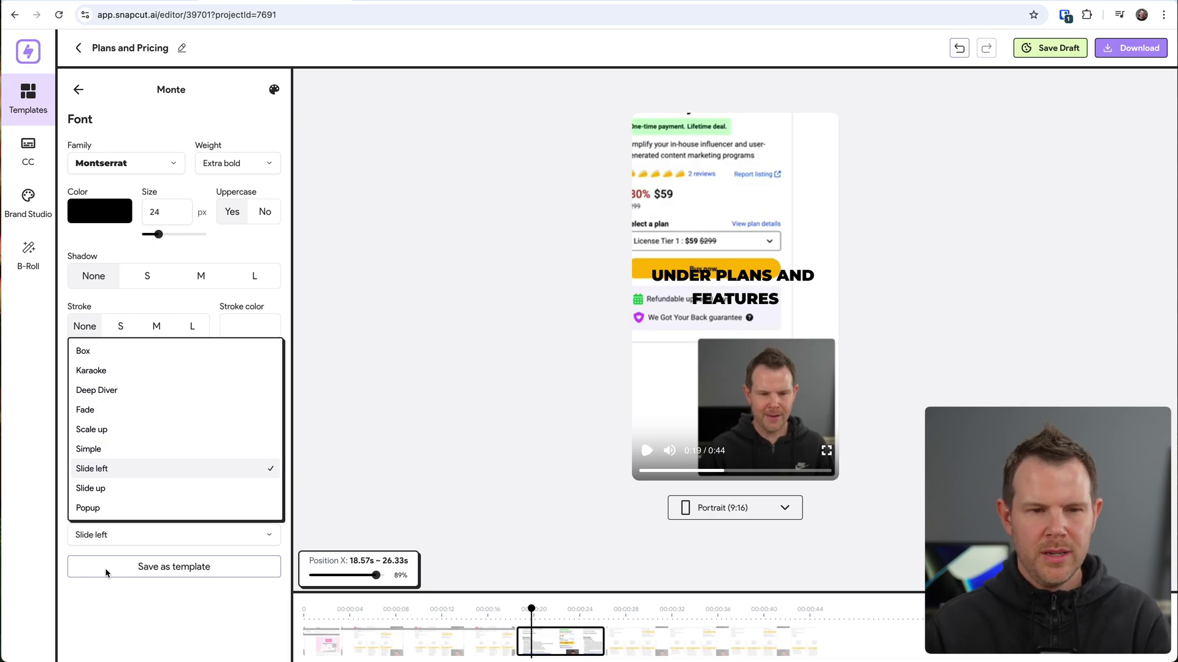
# Switch the caption animation to Fade
pyautogui.click(196, 299)
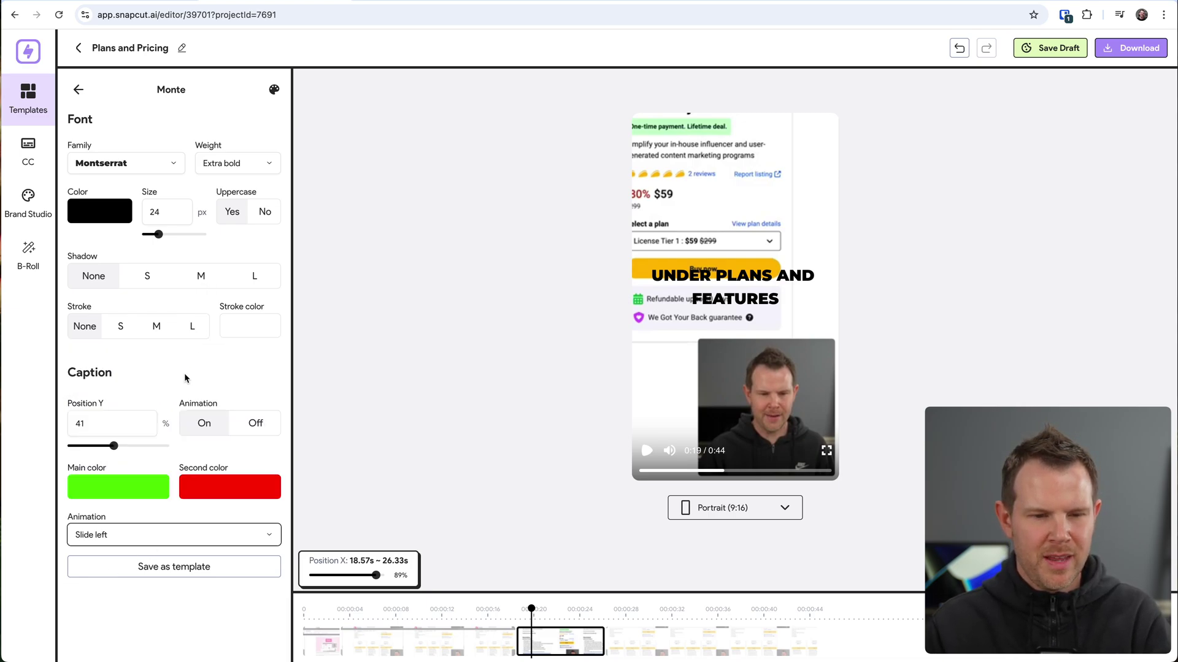
pyautogui.click(115, 437)
pyautogui.click(118, 530)
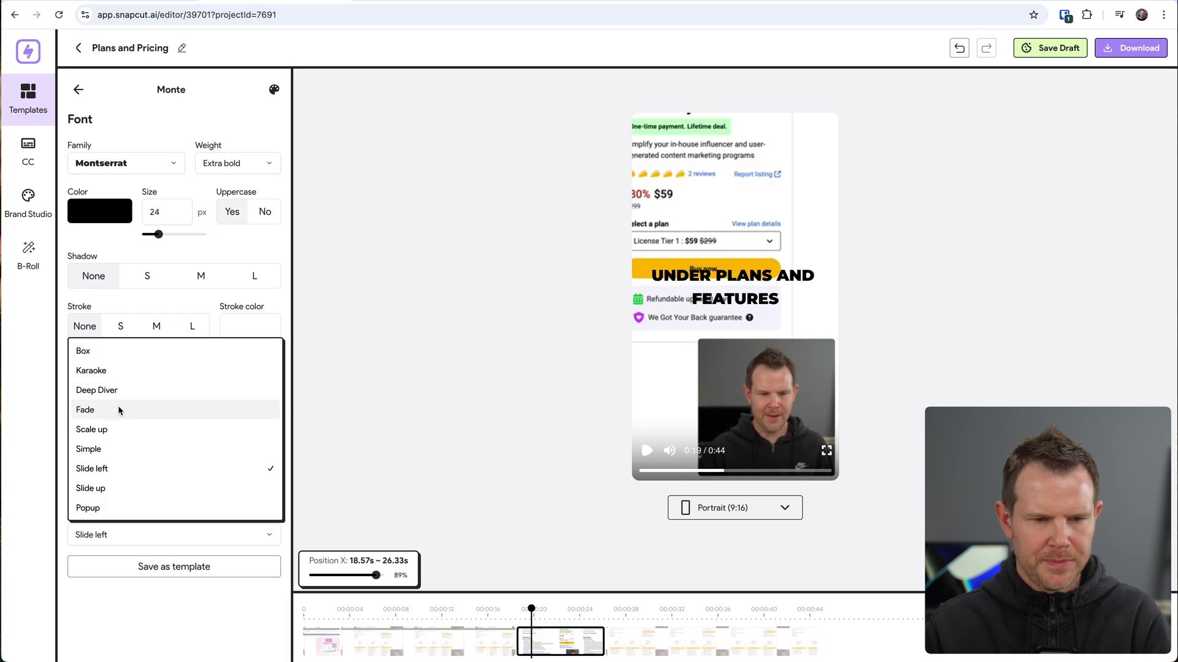
pyautogui.click(119, 406)
pyautogui.click(839, 328)
# Save the edited Monte caption style as template 'DS' and view it under My Template
pyautogui.click(222, 570)
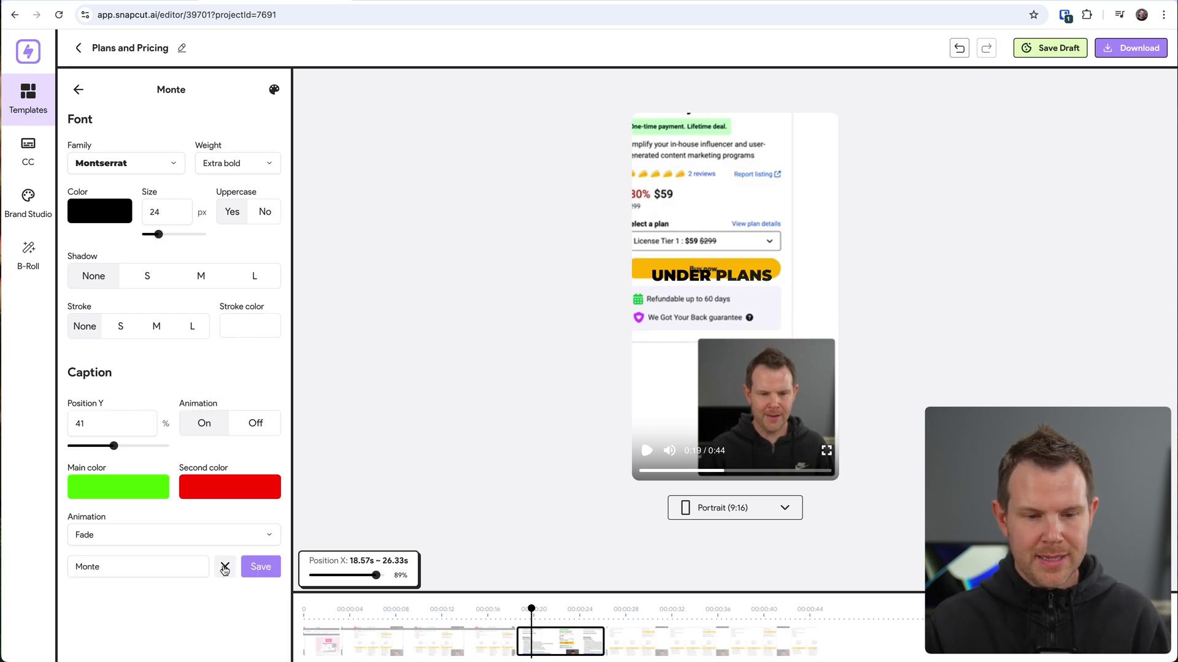
pyautogui.click(150, 563)
pyautogui.hotkey('ctrl', 'a')
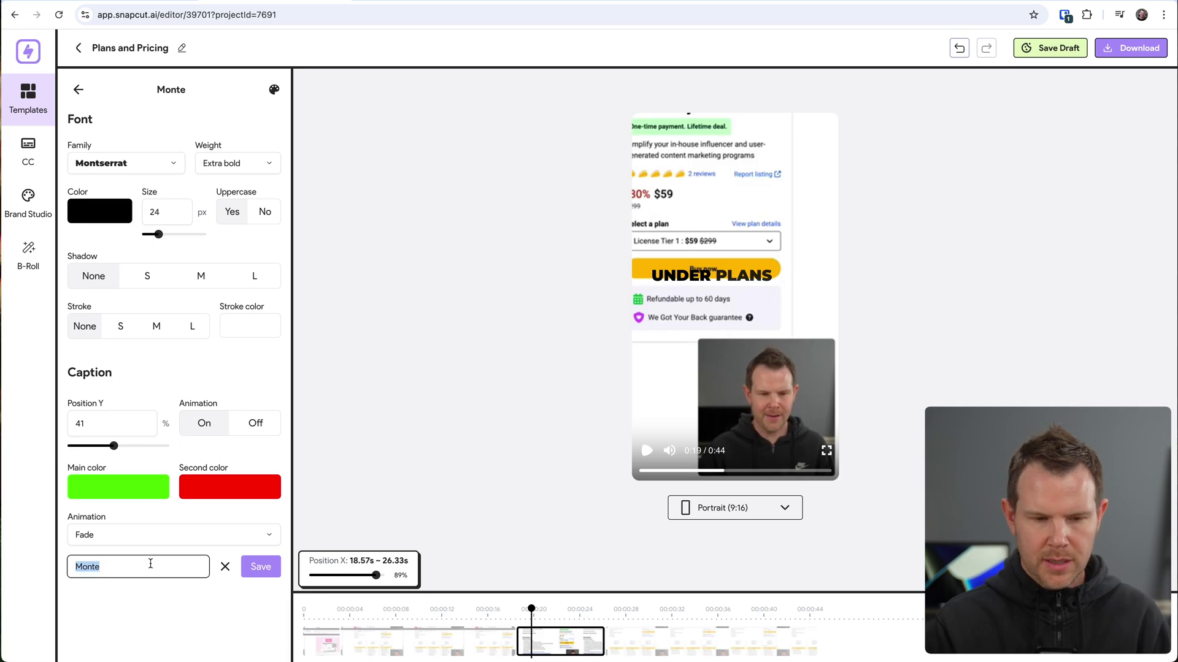
pyautogui.write('DS')
pyautogui.click(262, 564)
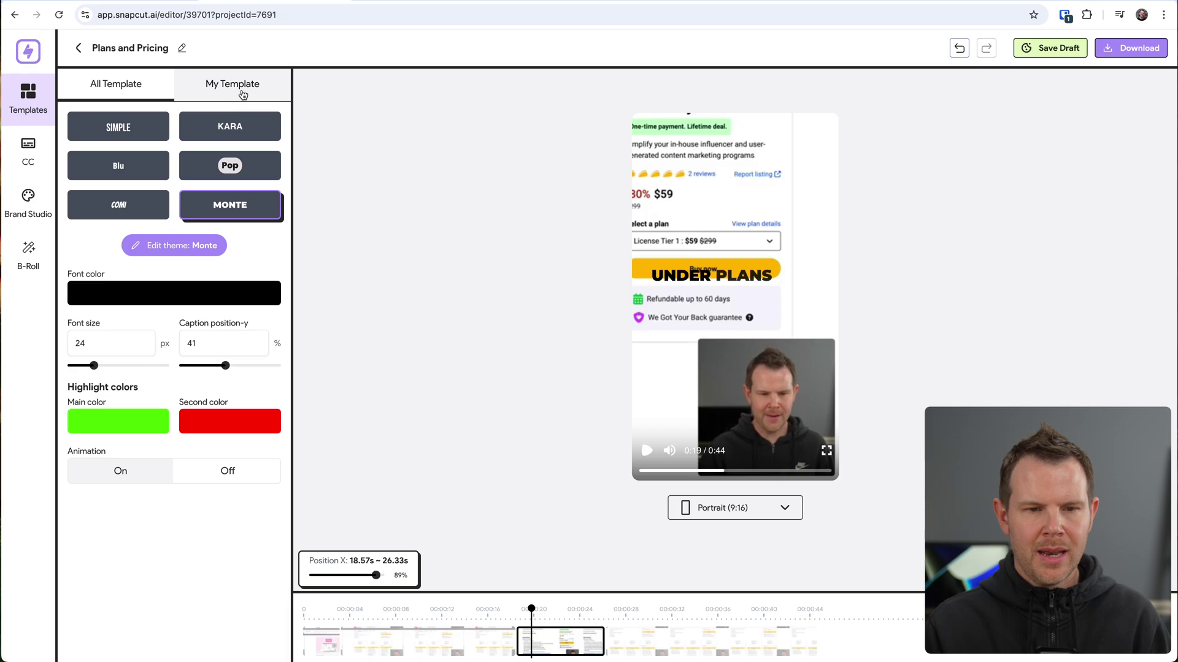
pyautogui.click(237, 88)
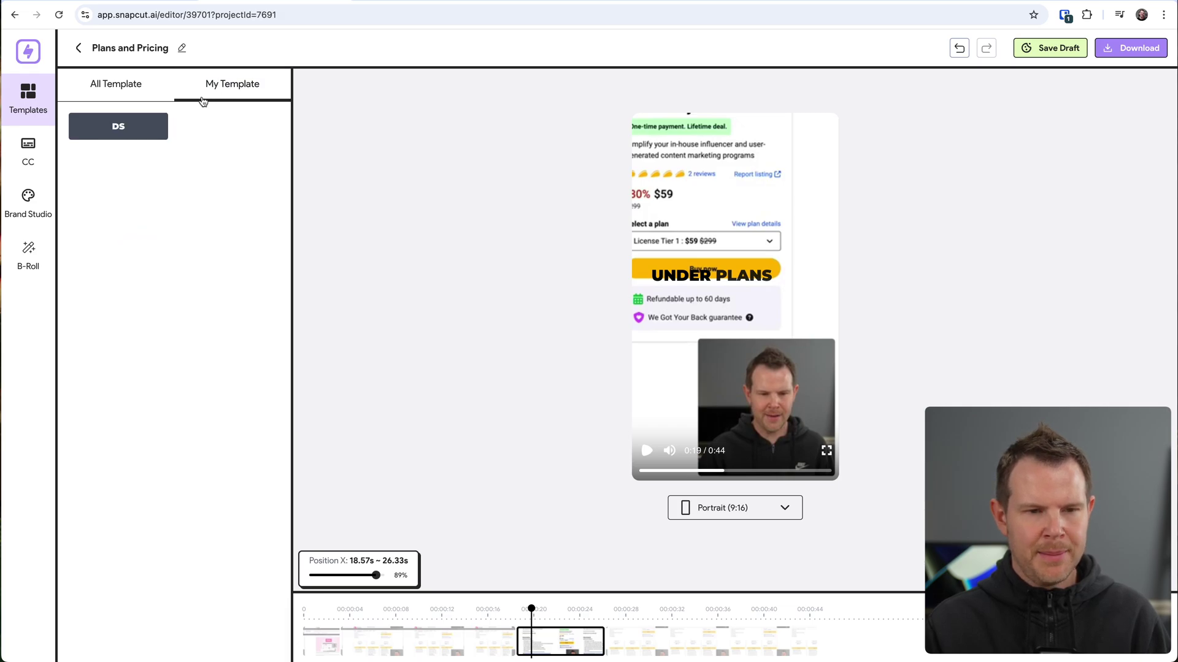
pyautogui.moveTo(116, 129)
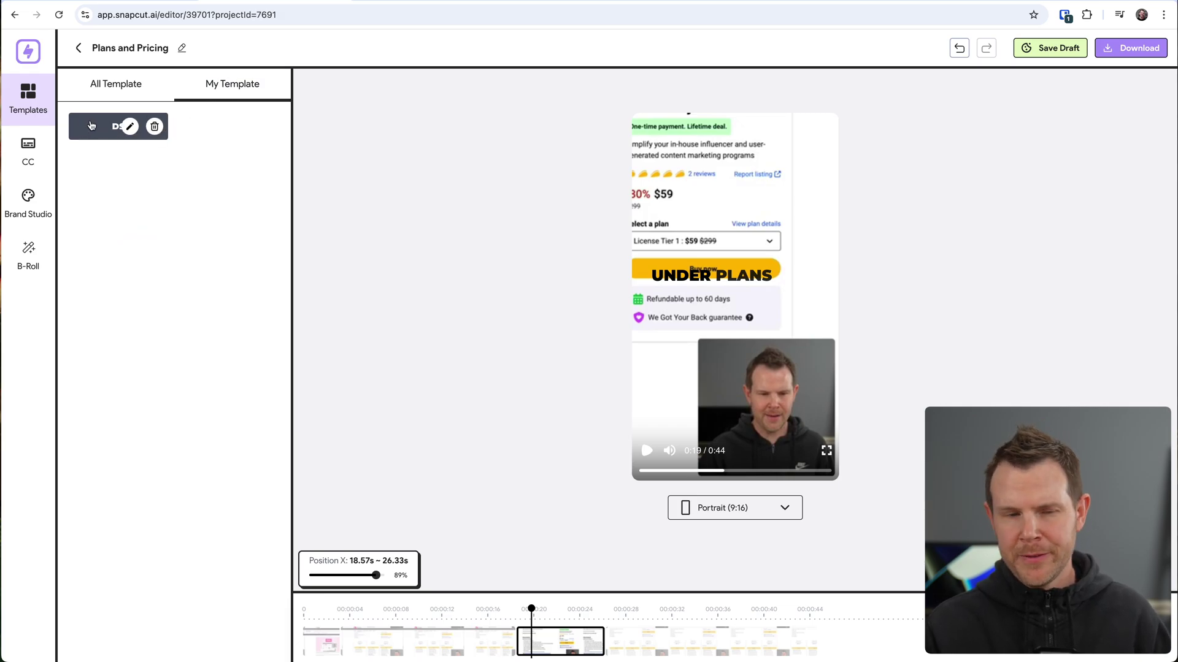
# Apply the DS template to the captions and check the second, third and fourth clips
pyautogui.click(98, 122)
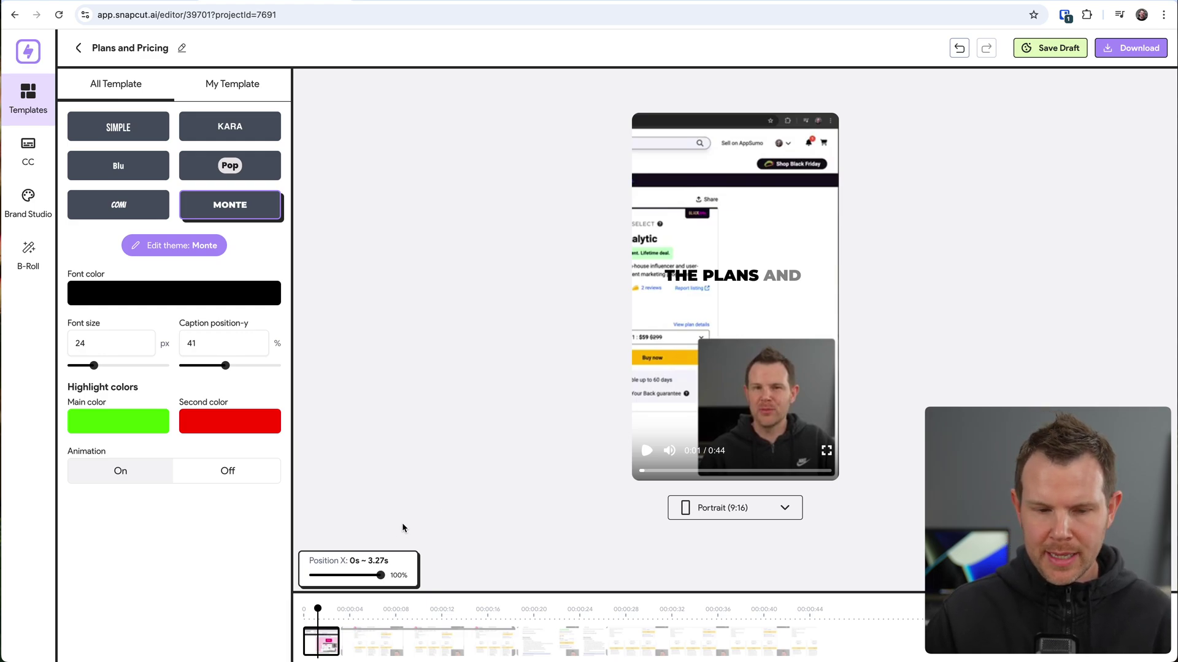
pyautogui.click(493, 636)
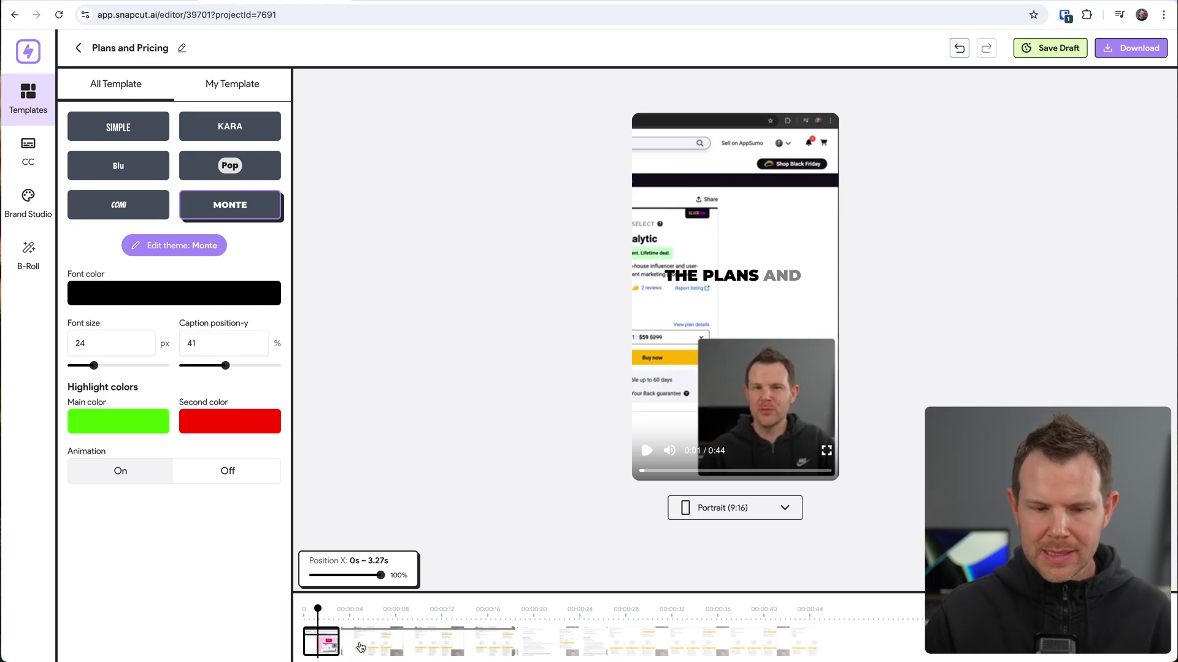
pyautogui.click(543, 639)
pyautogui.click(648, 640)
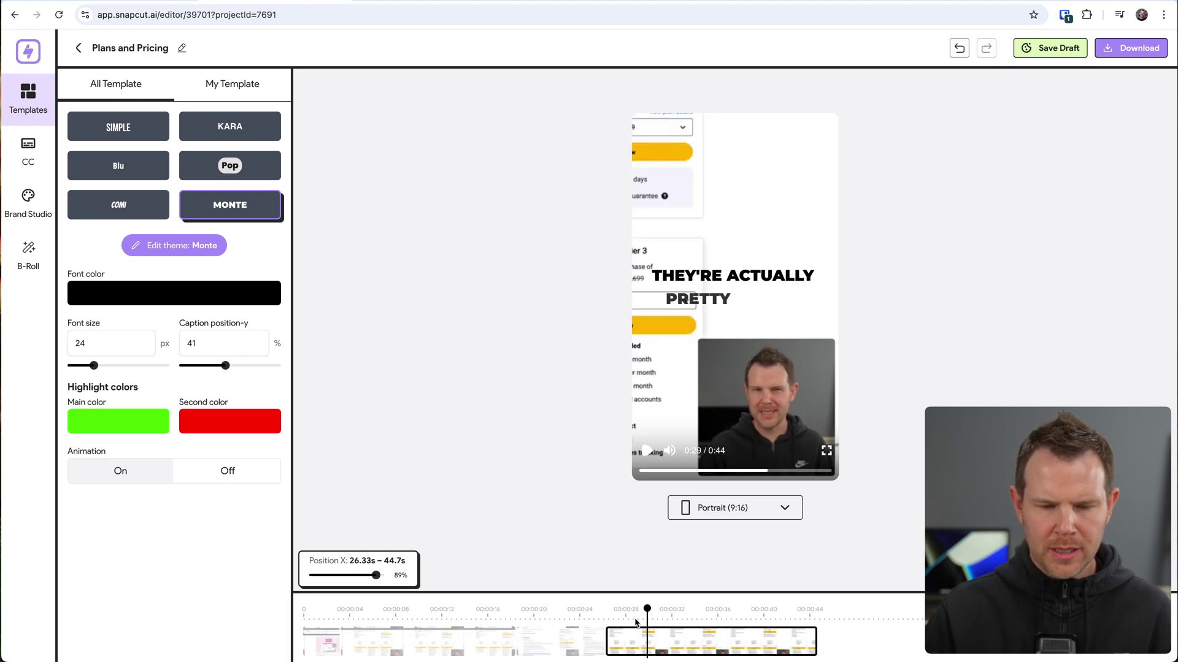
# Shift the first clip's horizontal framing to 50% so the License Tier 2 card is centred
pyautogui.click(314, 638)
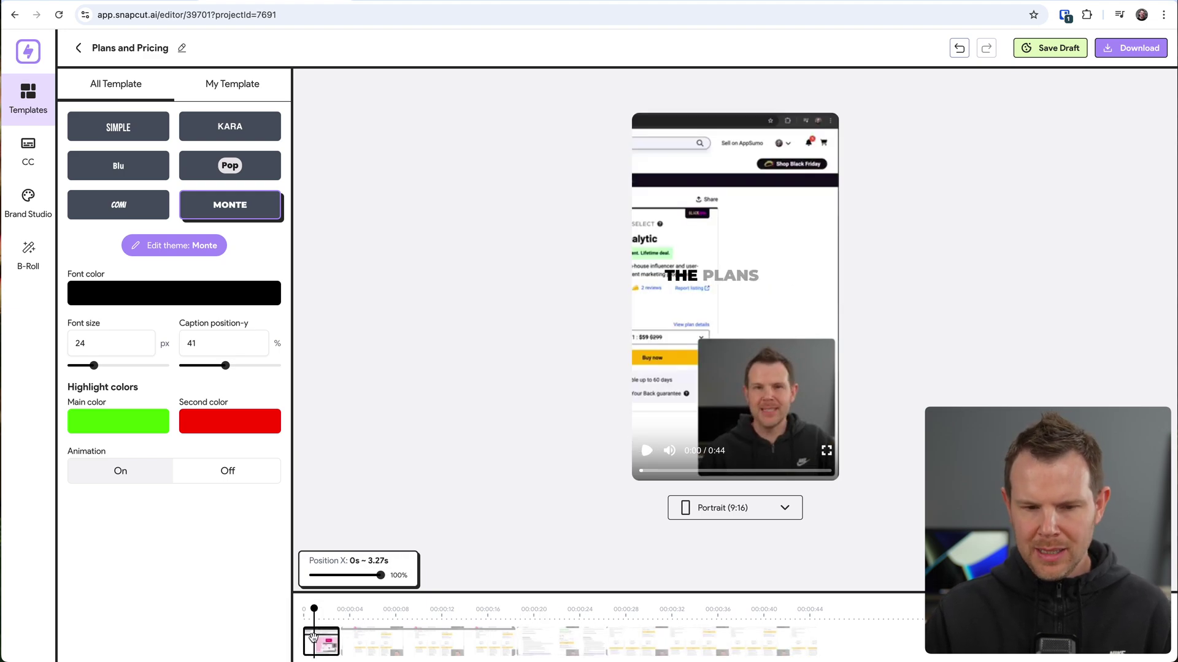
pyautogui.moveTo(380, 576); pyautogui.dragTo(332, 577)
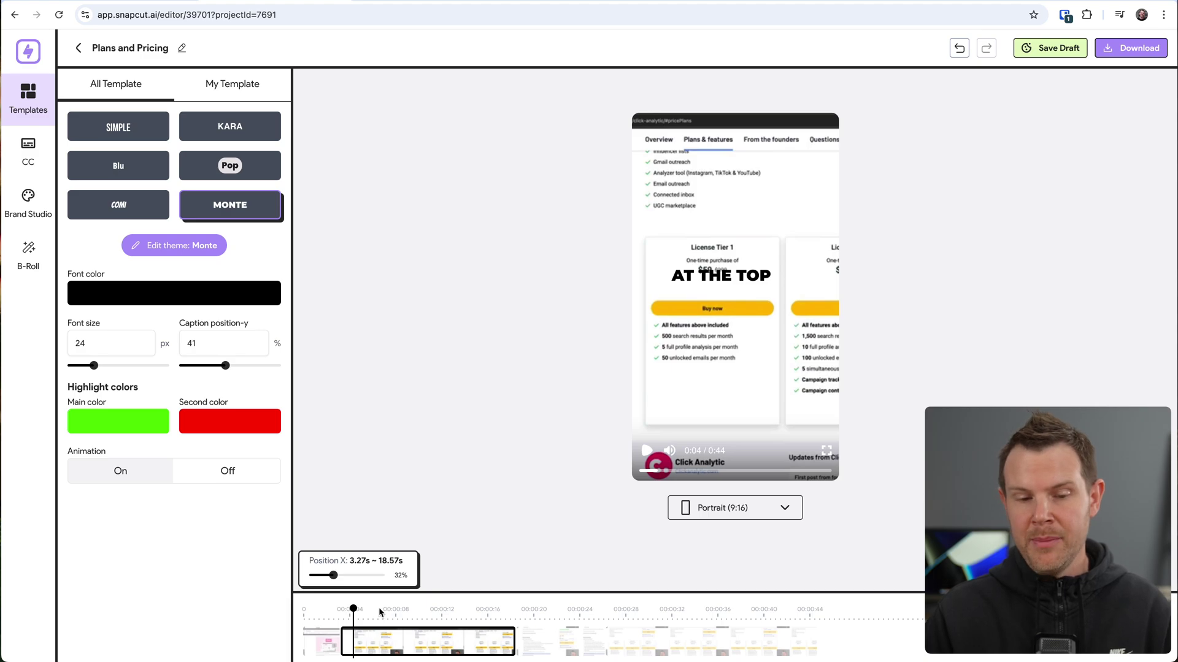
pyautogui.moveTo(333, 575); pyautogui.dragTo(346, 575)
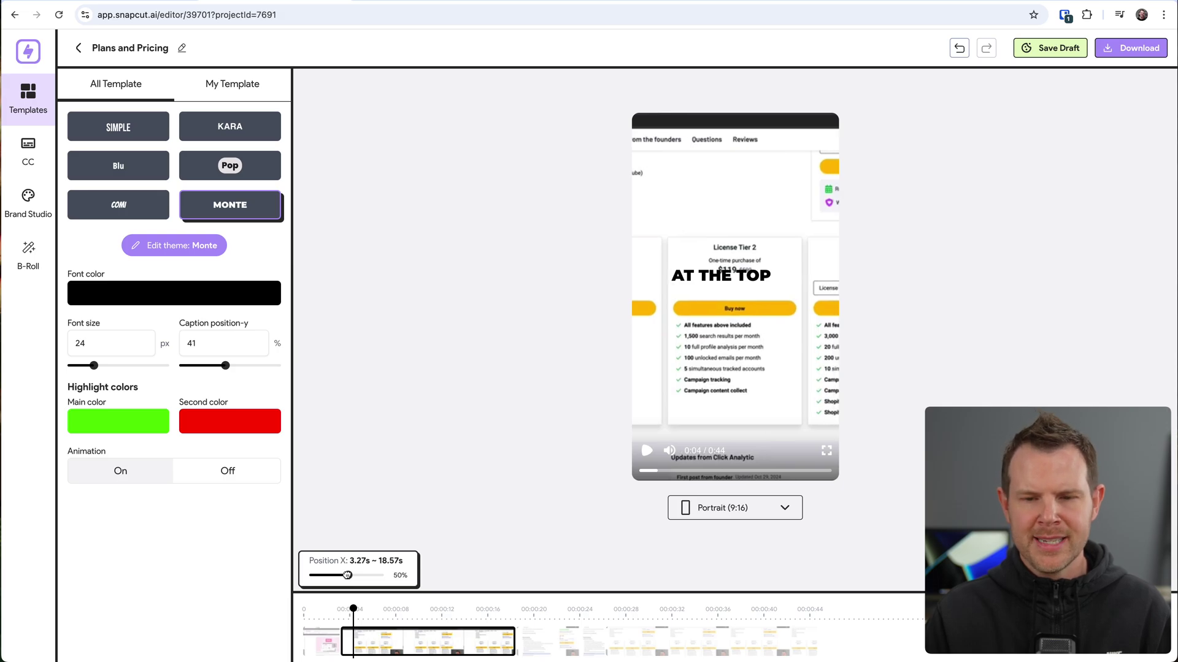
# Colour the word 'tracked' in the line 'it's more like tracked' green and play the preview
pyautogui.click(38, 161)
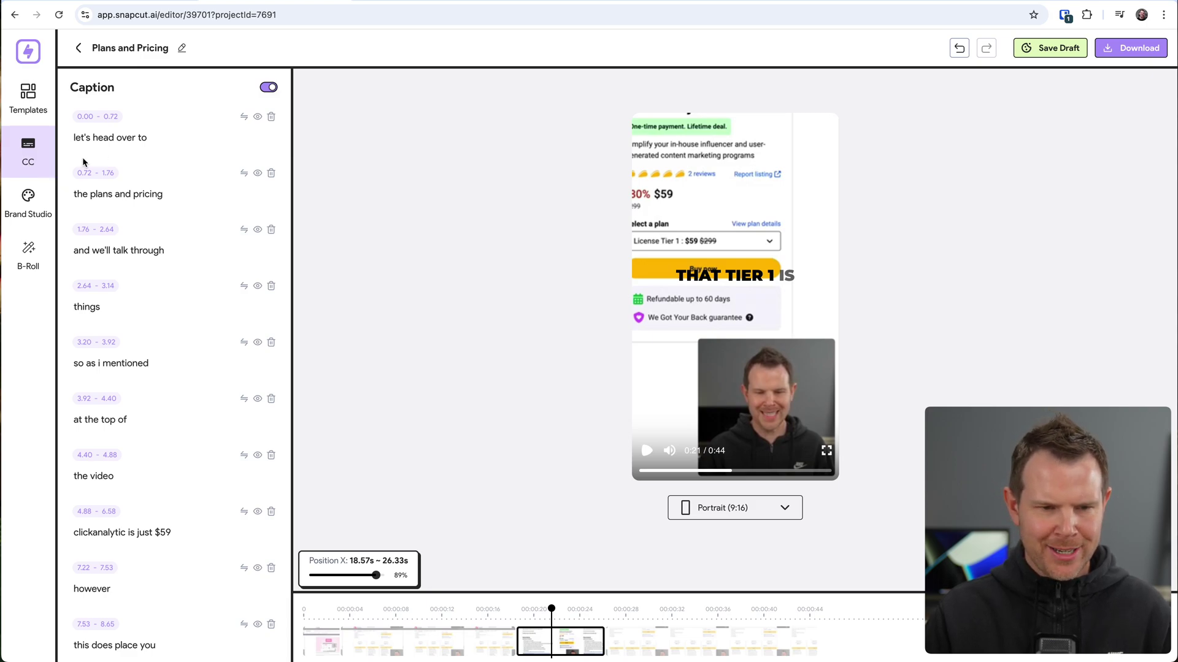
pyautogui.scroll(-5, 113, 399)
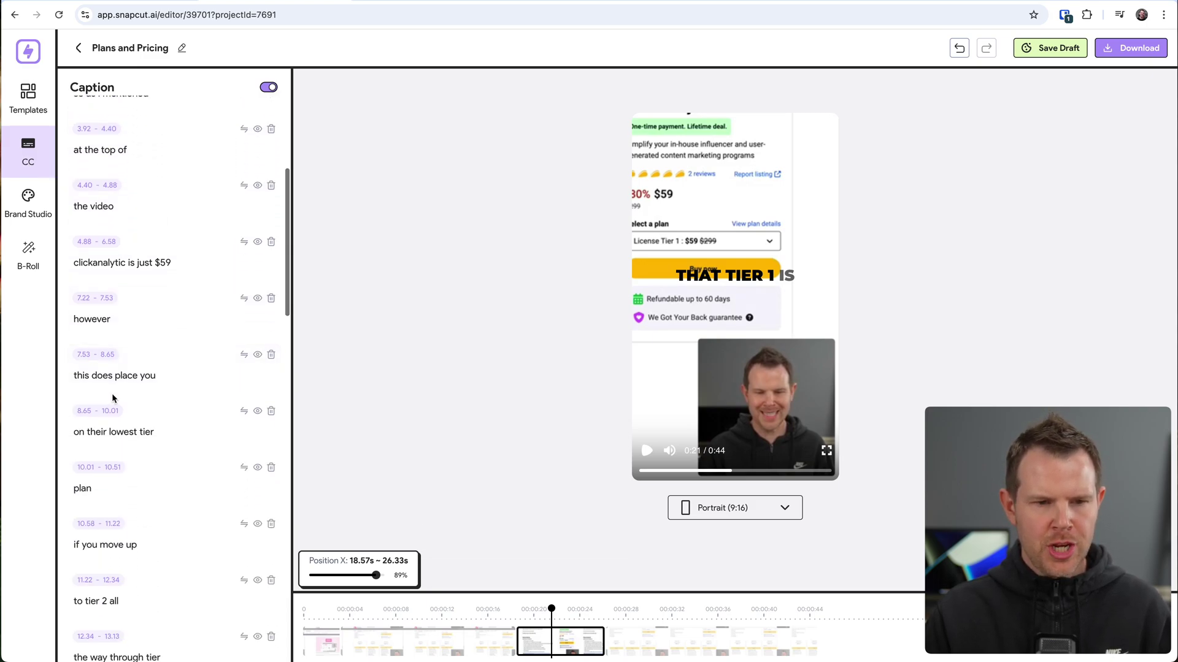
pyautogui.scroll(-5, 113, 399)
pyautogui.scroll(-10, 115, 399)
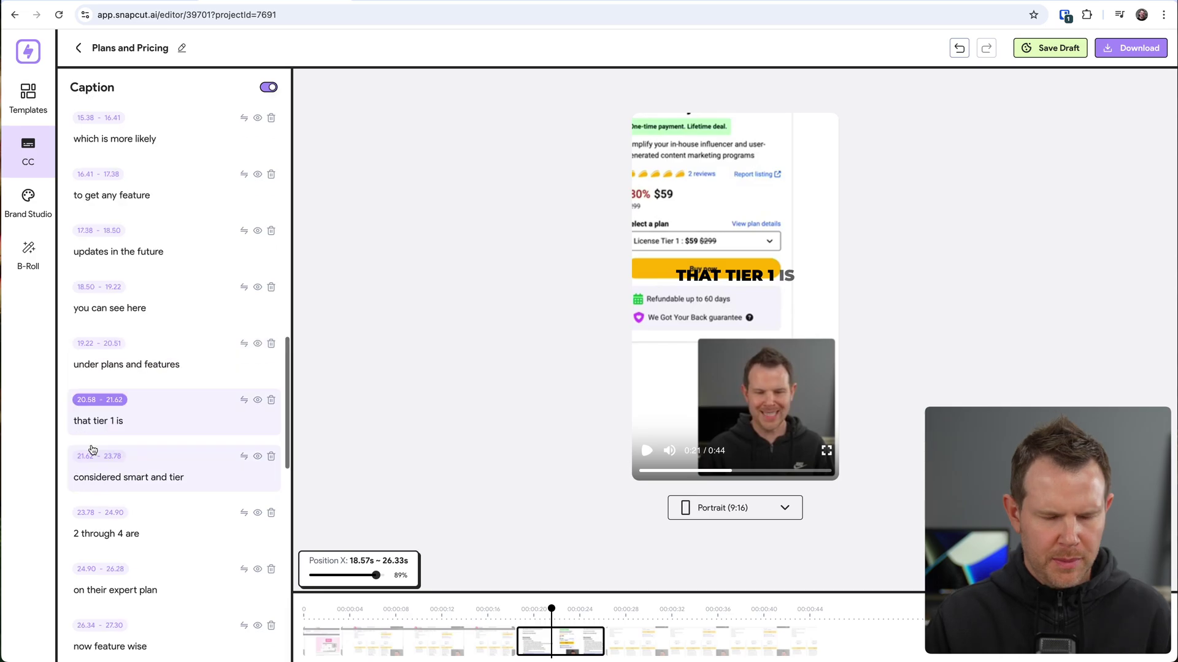
pyautogui.scroll(-4, 97, 443)
pyautogui.scroll(-9, 101, 429)
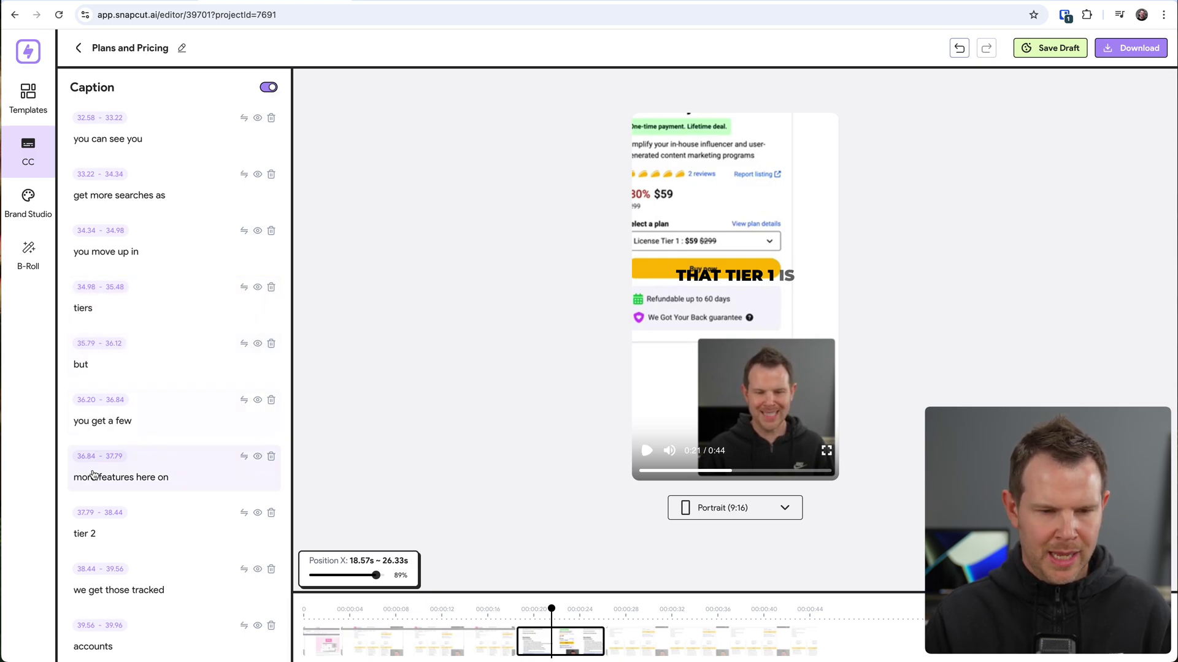
pyautogui.scroll(-1, 98, 276)
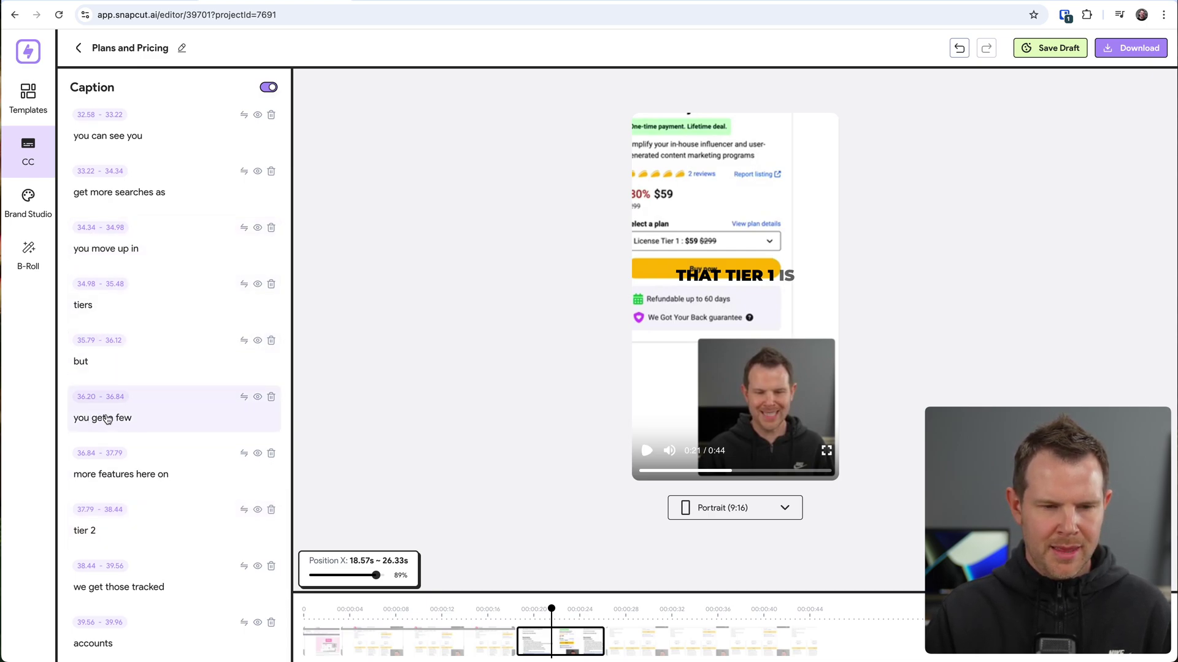
pyautogui.scroll(-5, 138, 429)
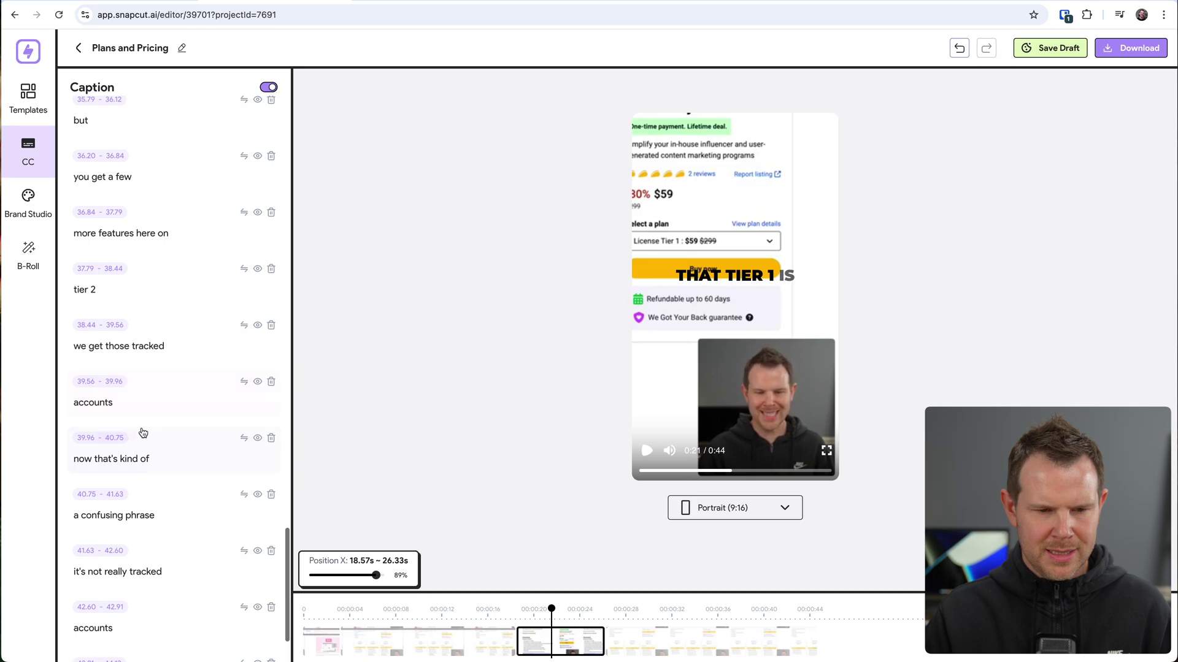
pyautogui.scroll(-2, 143, 433)
pyautogui.click(146, 591)
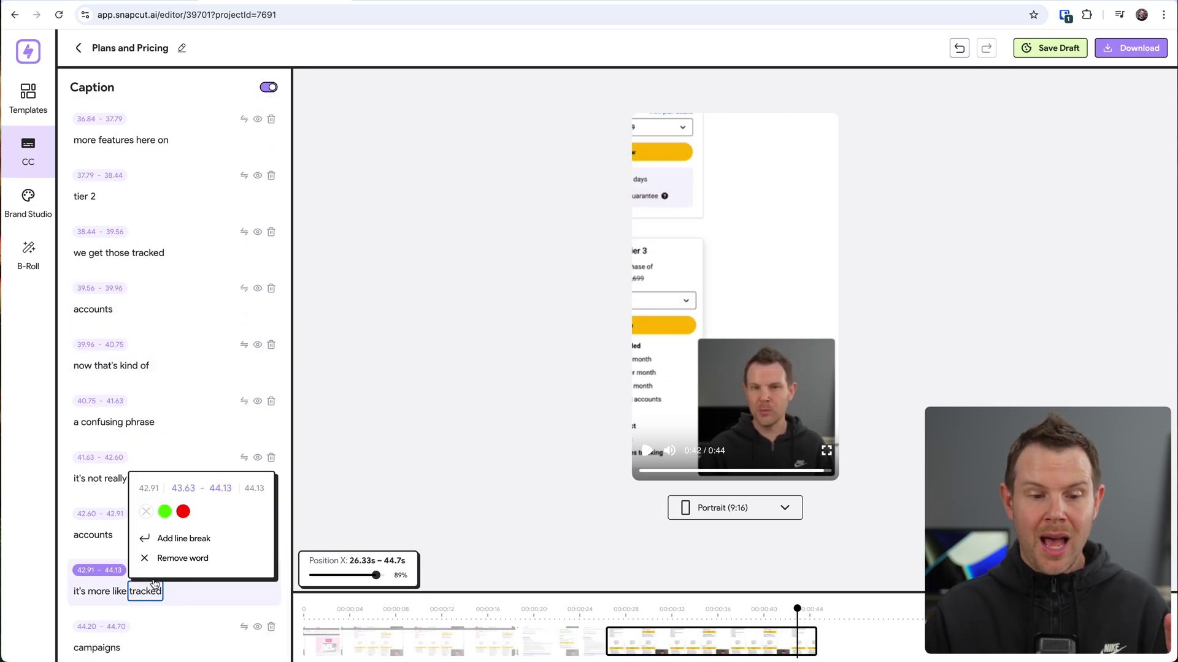
pyautogui.click(165, 513)
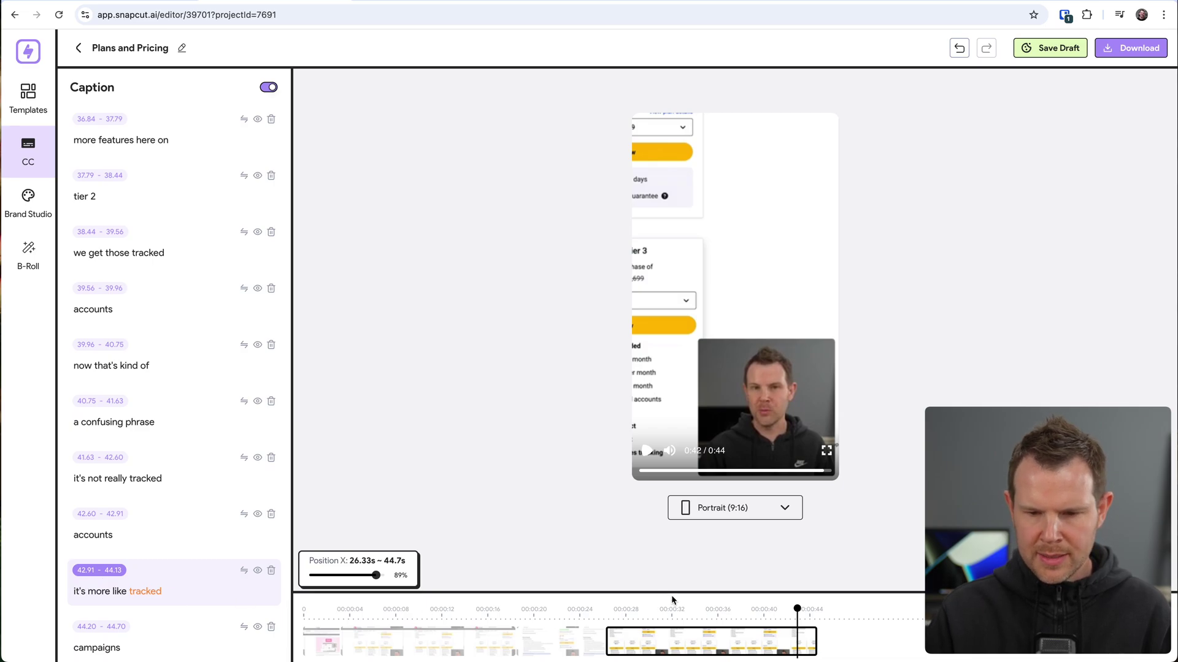
pyautogui.click(646, 452)
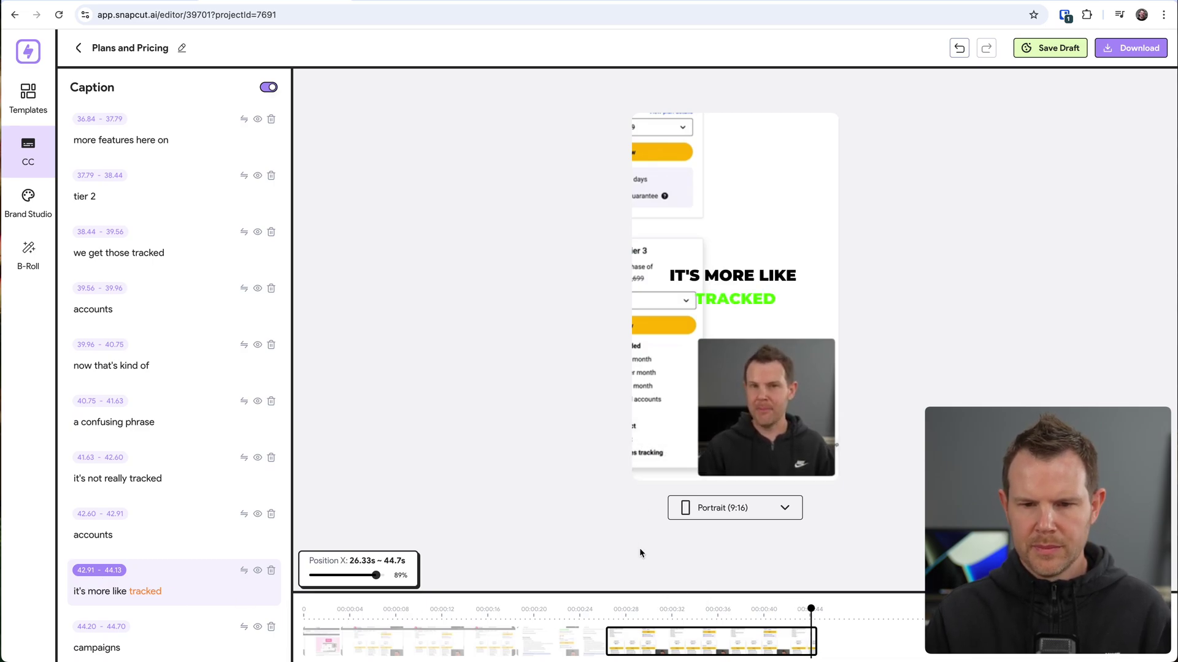
pyautogui.click(646, 451)
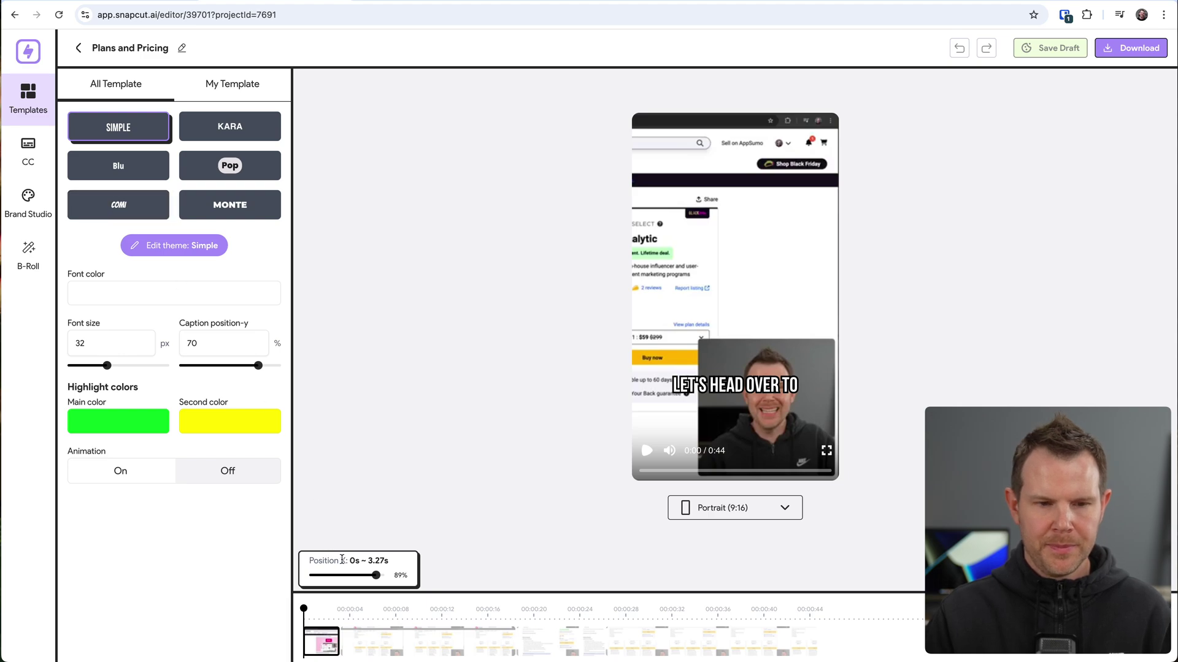
# Open Brand Studio, then the B-Roll panel that lists the clip's transcript
pyautogui.click(13, 222)
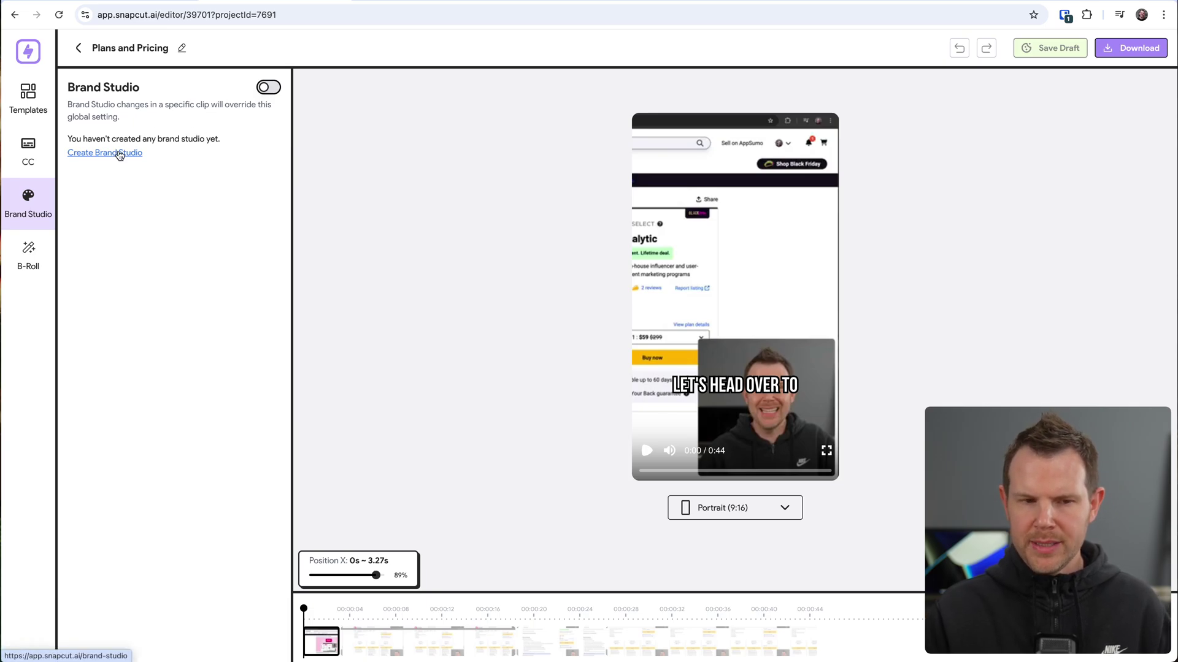
pyautogui.click(40, 265)
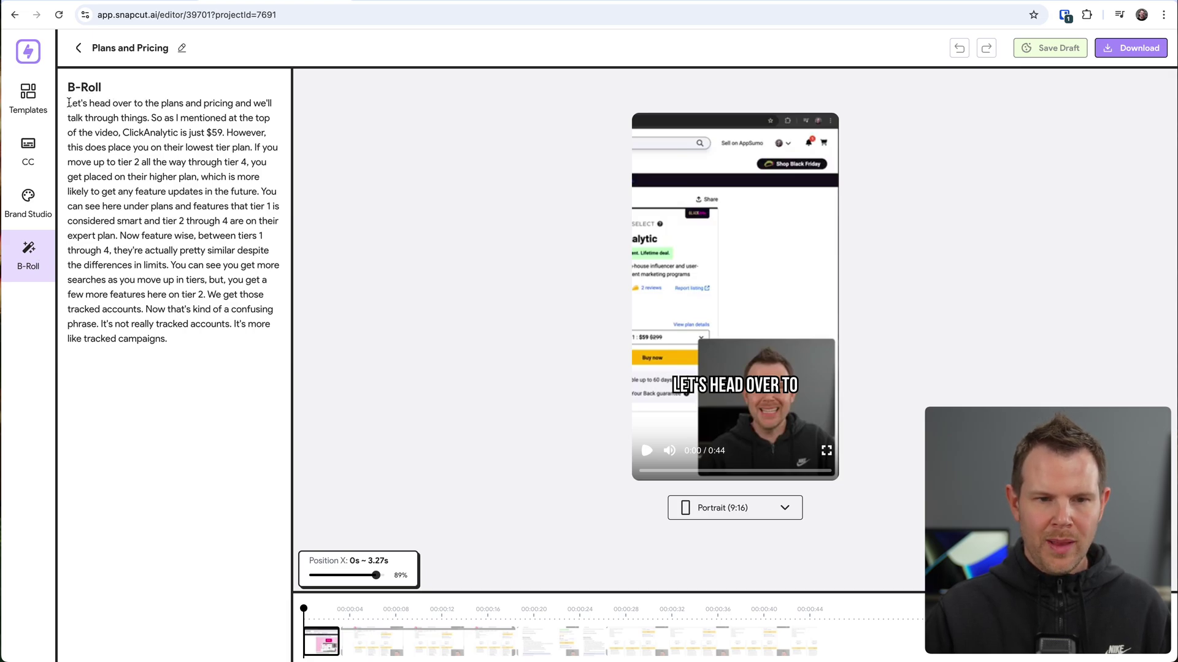
# Add a floor-plan stock video found by searching 'plans' as B-roll over the opening line, then preview
pyautogui.moveTo(69, 103); pyautogui.dragTo(227, 100)
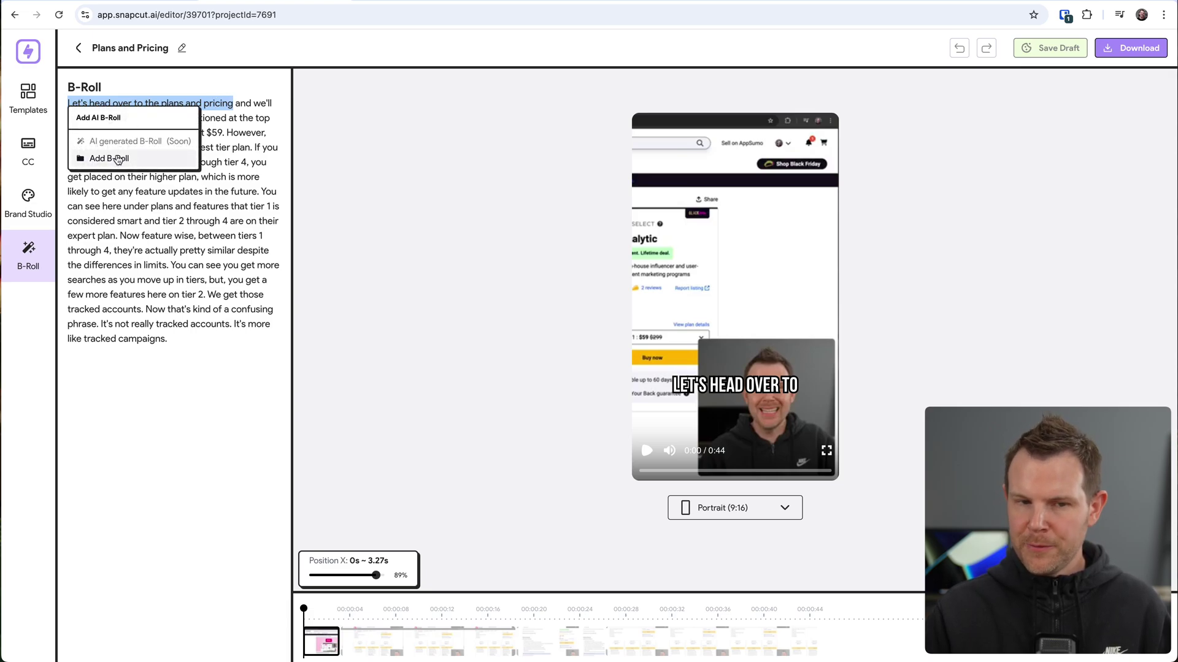
pyautogui.click(120, 158)
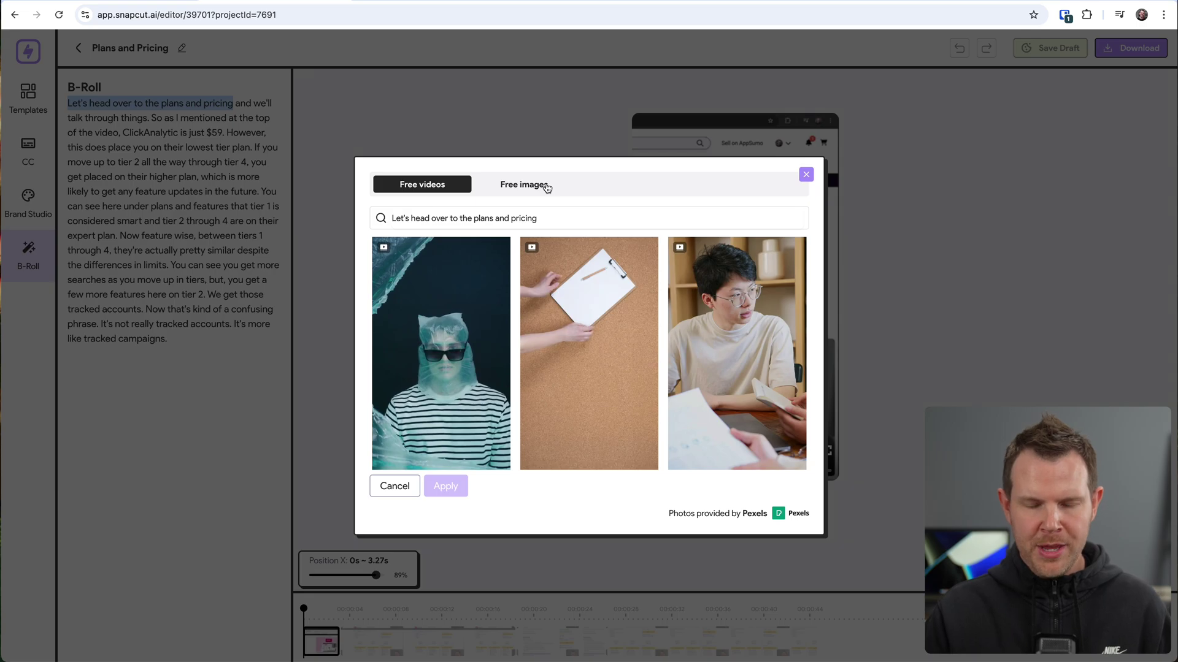
pyautogui.tripleClick(620, 215)
pyautogui.write('plans')
pyautogui.press('Return')
pyautogui.click(445, 311)
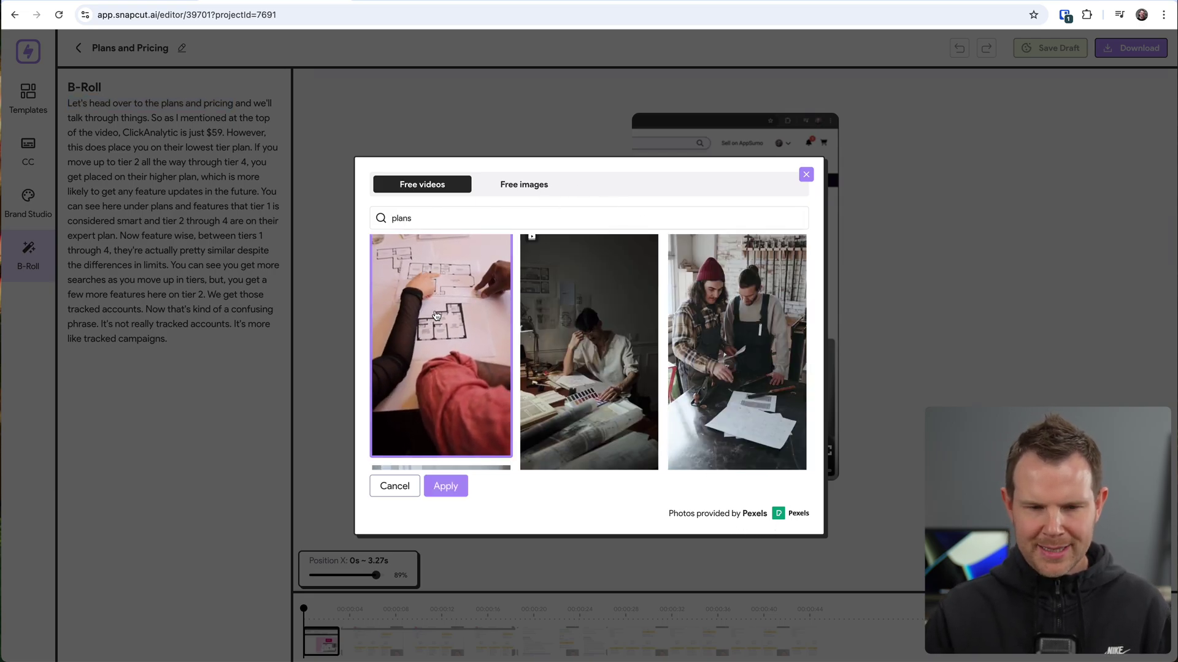
pyautogui.click(446, 487)
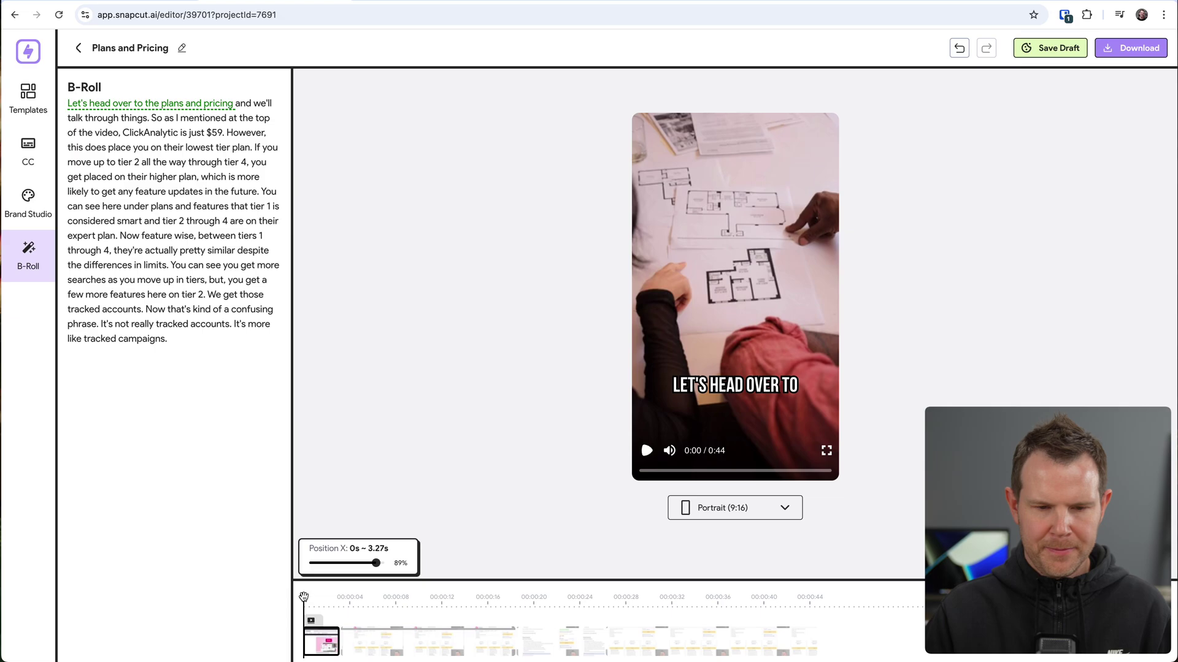
pyautogui.press('space')
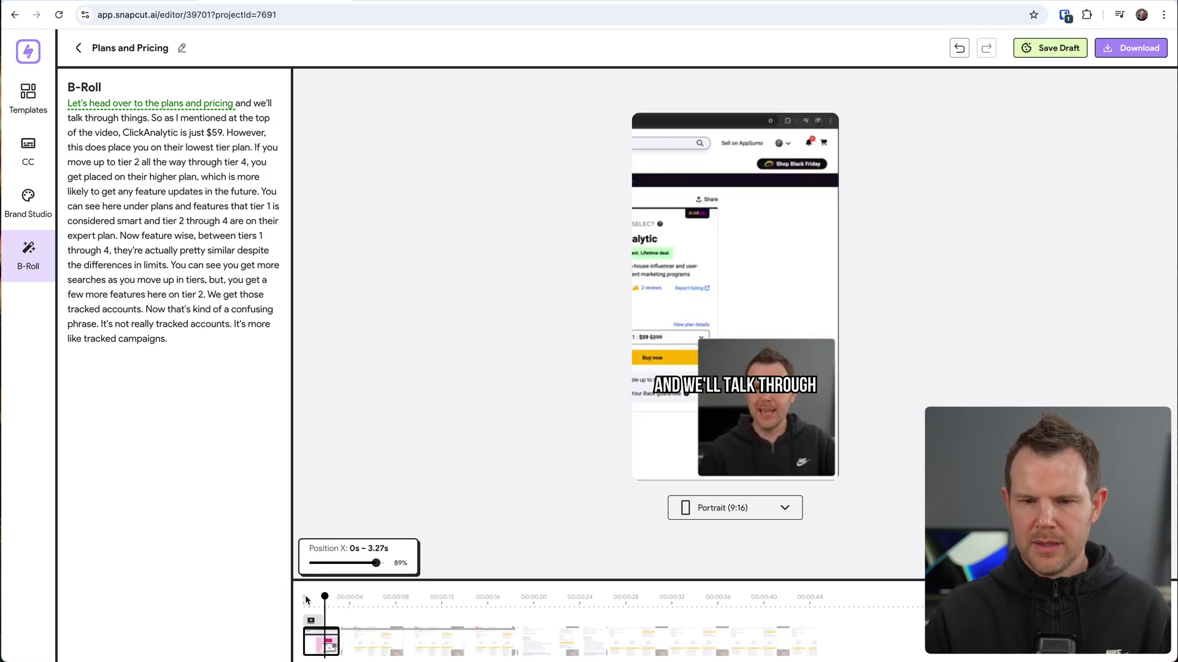
pyautogui.press('space')
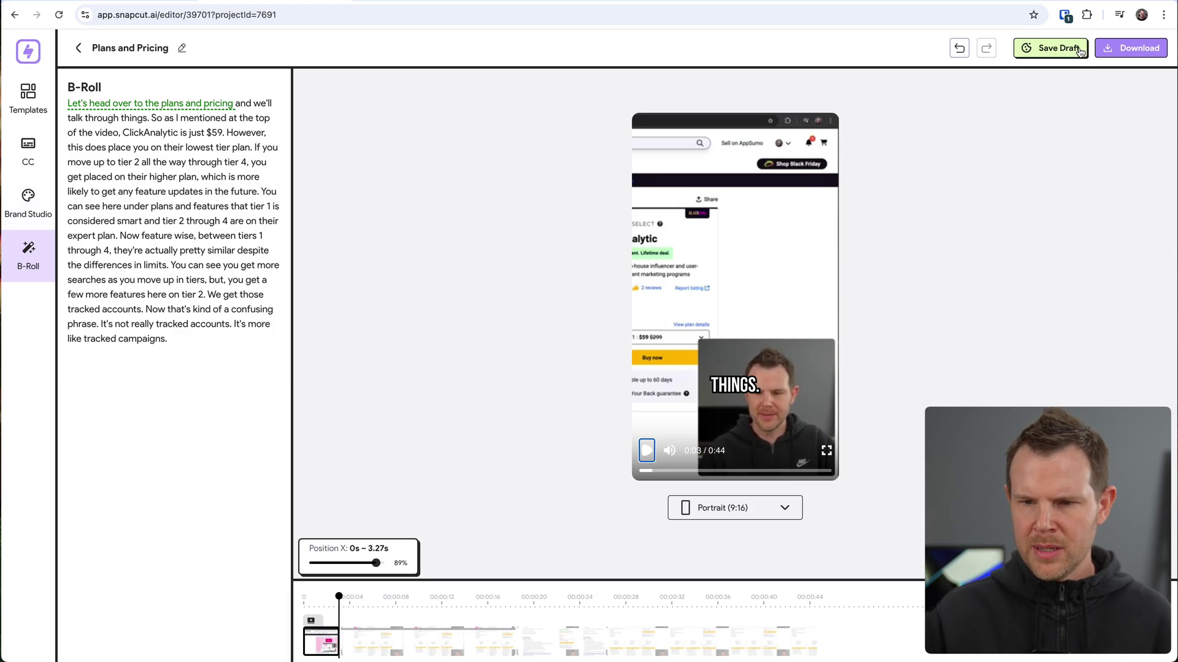
# Leave the editor without saving and create a new brand studio from the Brand Studio page
pyautogui.click(28, 200)
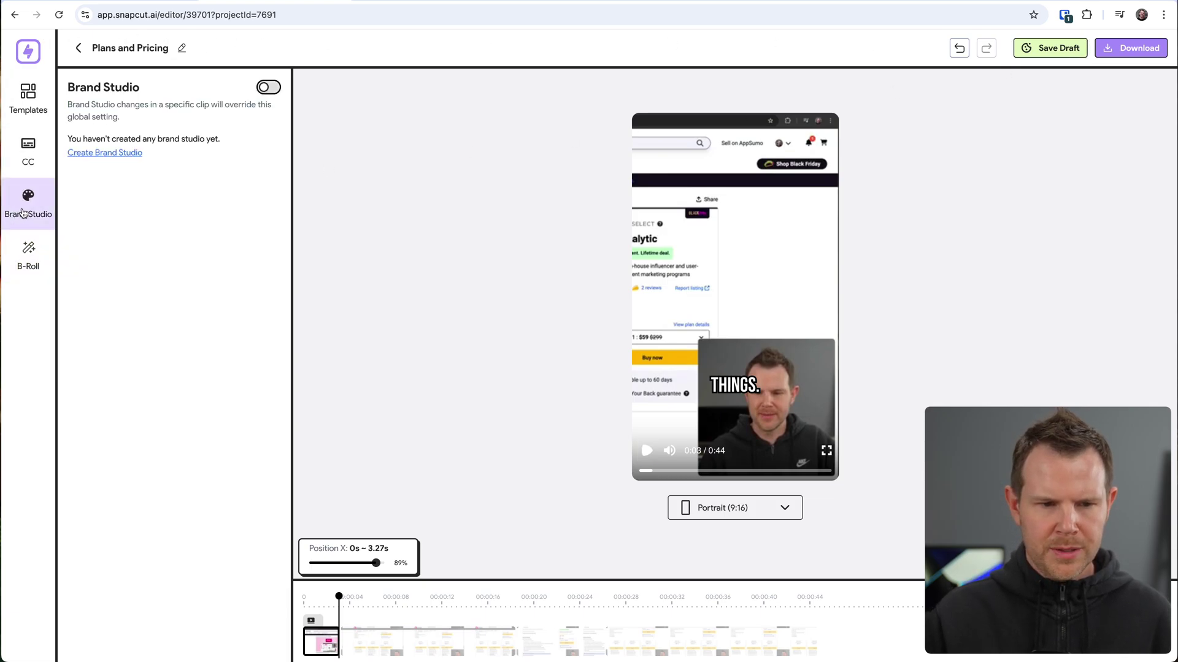
pyautogui.click(100, 154)
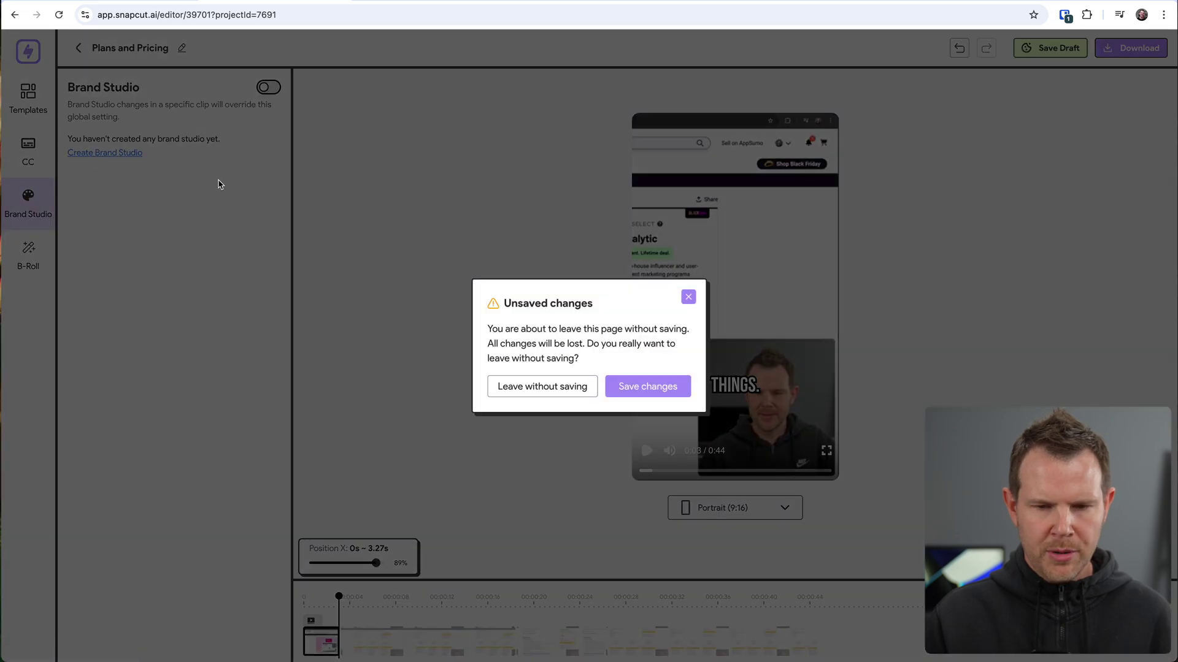
pyautogui.click(575, 386)
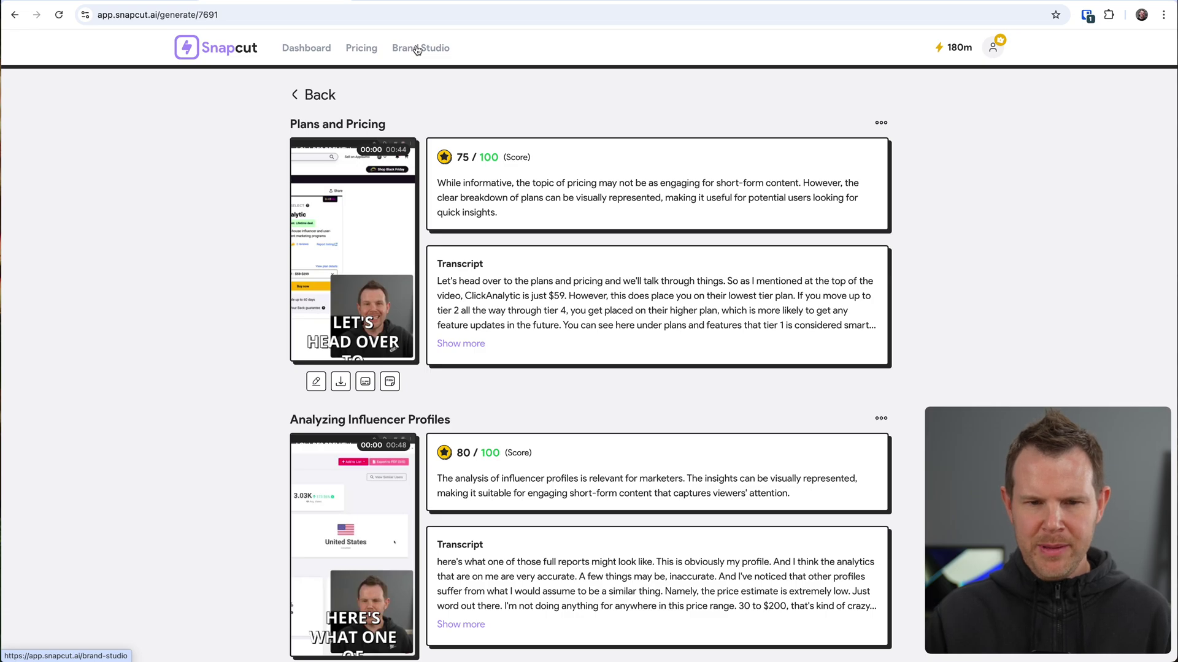
pyautogui.click(416, 49)
pyautogui.click(378, 172)
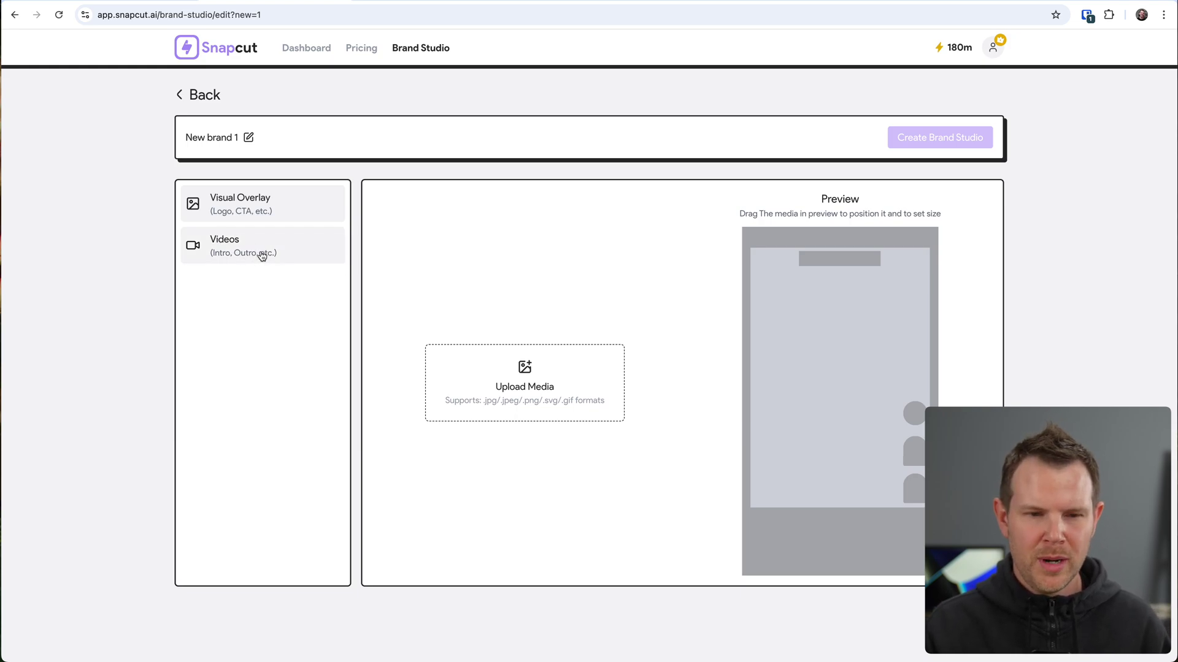
# Set the logo overlay's display timing, then shrink the logo into the preview's top-right corner
pyautogui.click(261, 255)
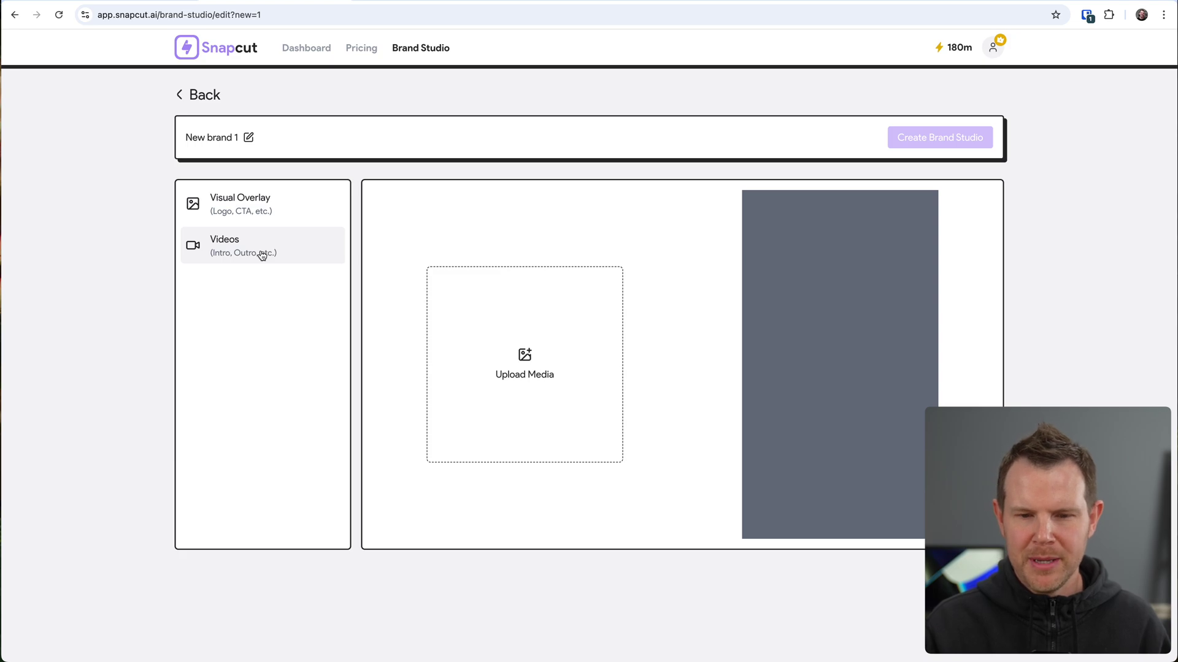
pyautogui.click(252, 196)
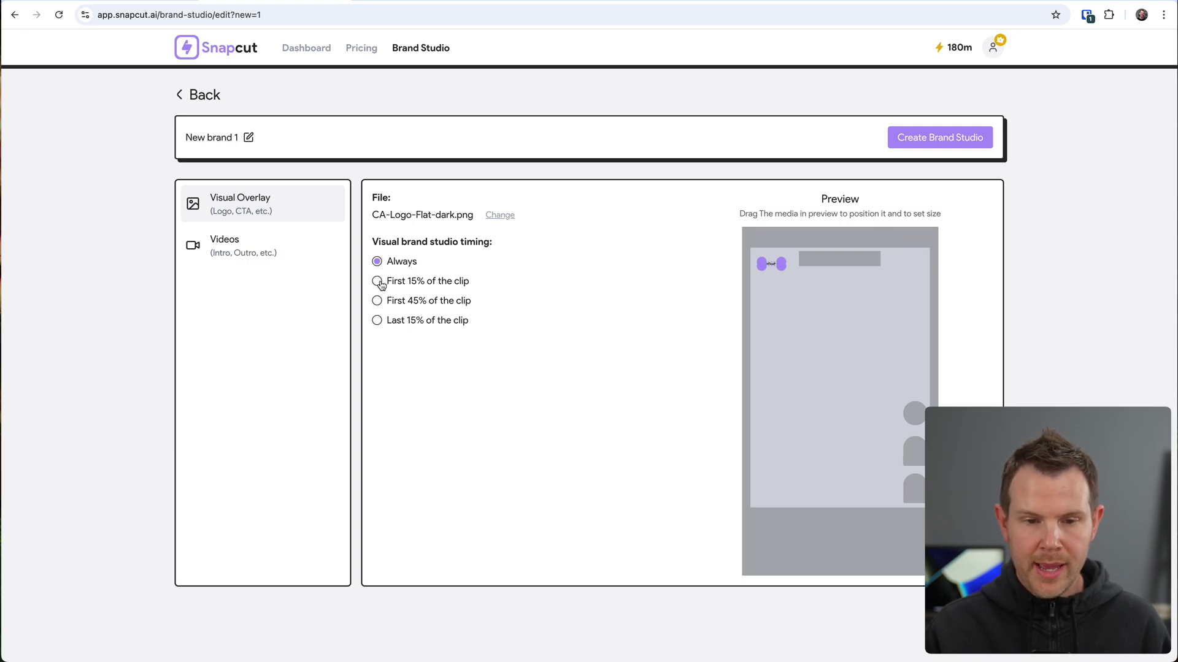
pyautogui.click(378, 322)
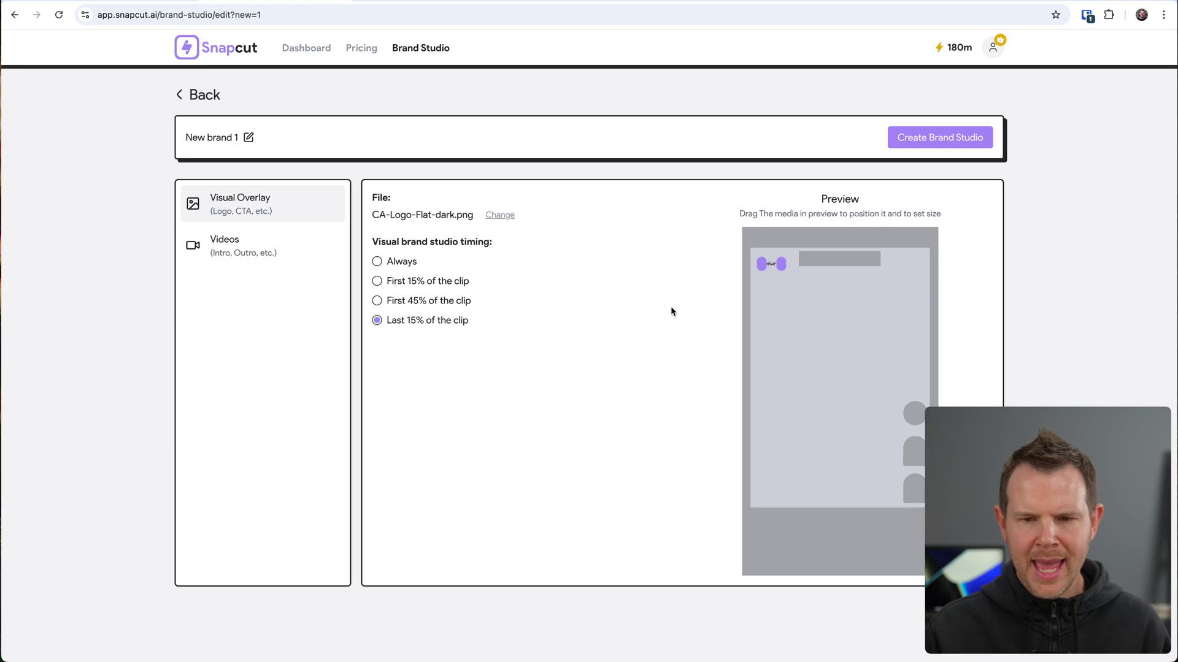
pyautogui.moveTo(783, 267); pyautogui.dragTo(860, 354)
pyautogui.moveTo(783, 353); pyautogui.dragTo(899, 263)
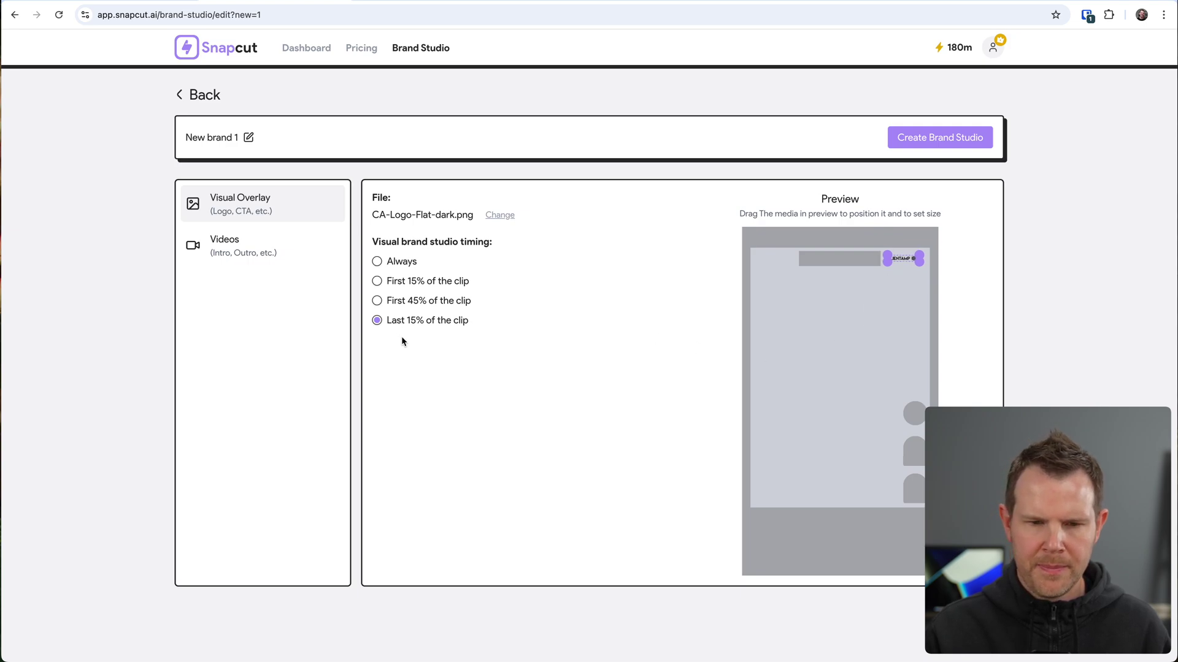
pyautogui.click(248, 251)
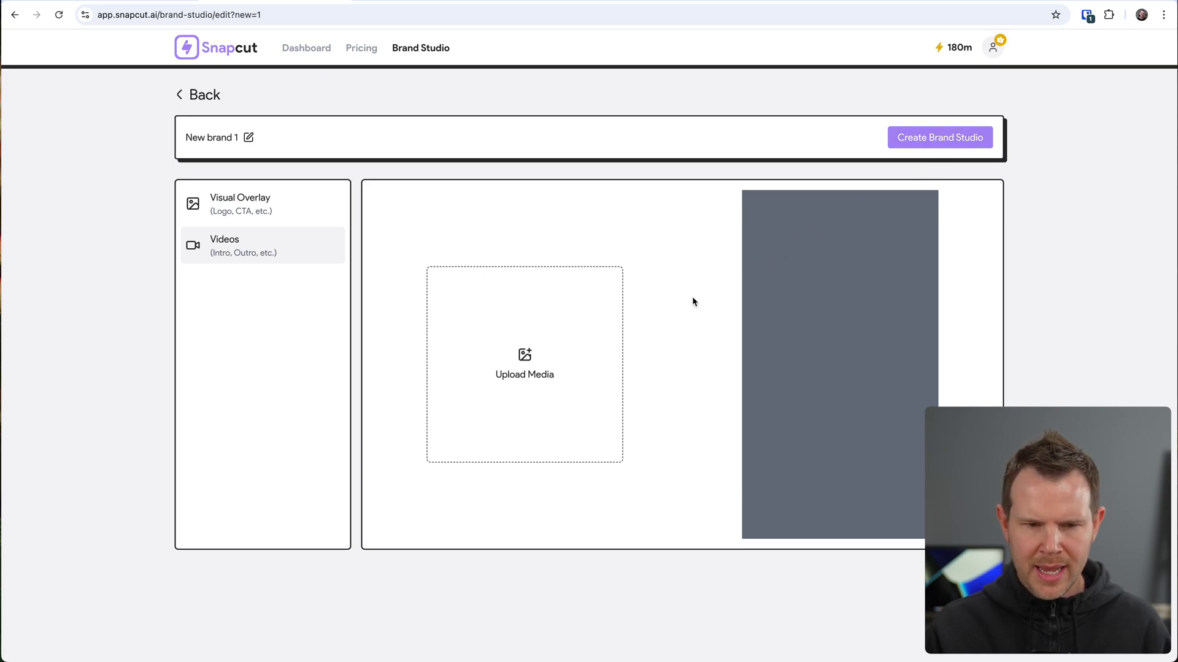
# Give the brand studio a new name and create it
pyautogui.click(179, 95)
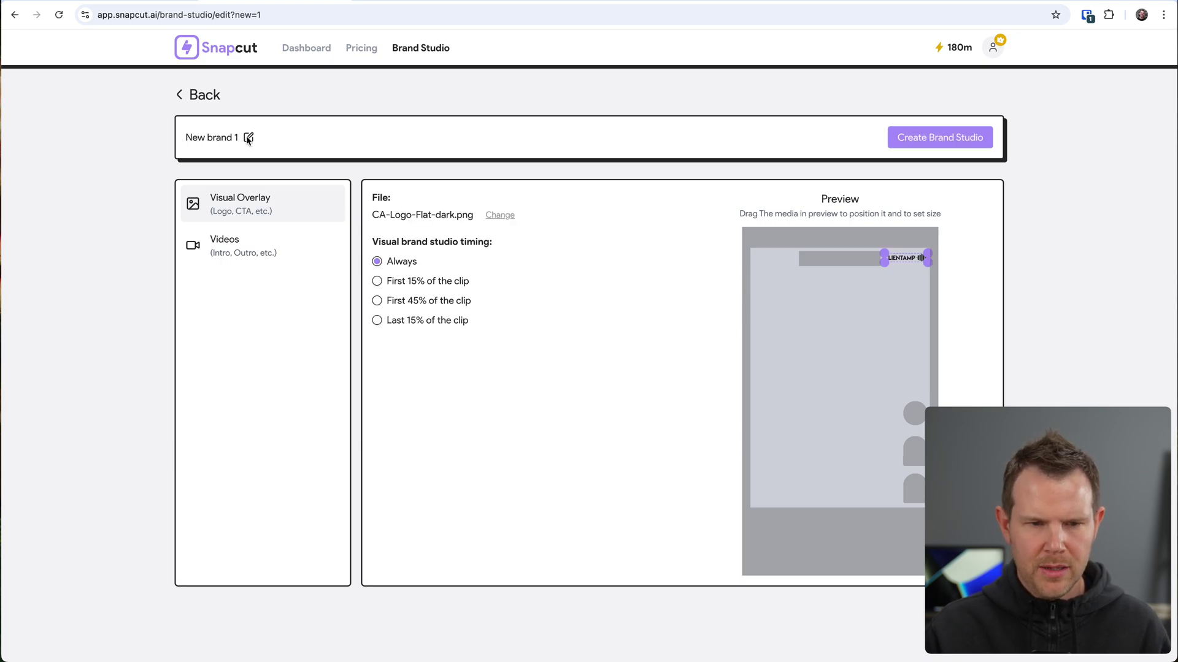
pyautogui.click(248, 138)
pyautogui.tripleClick(205, 137)
pyautogui.write('Dave')
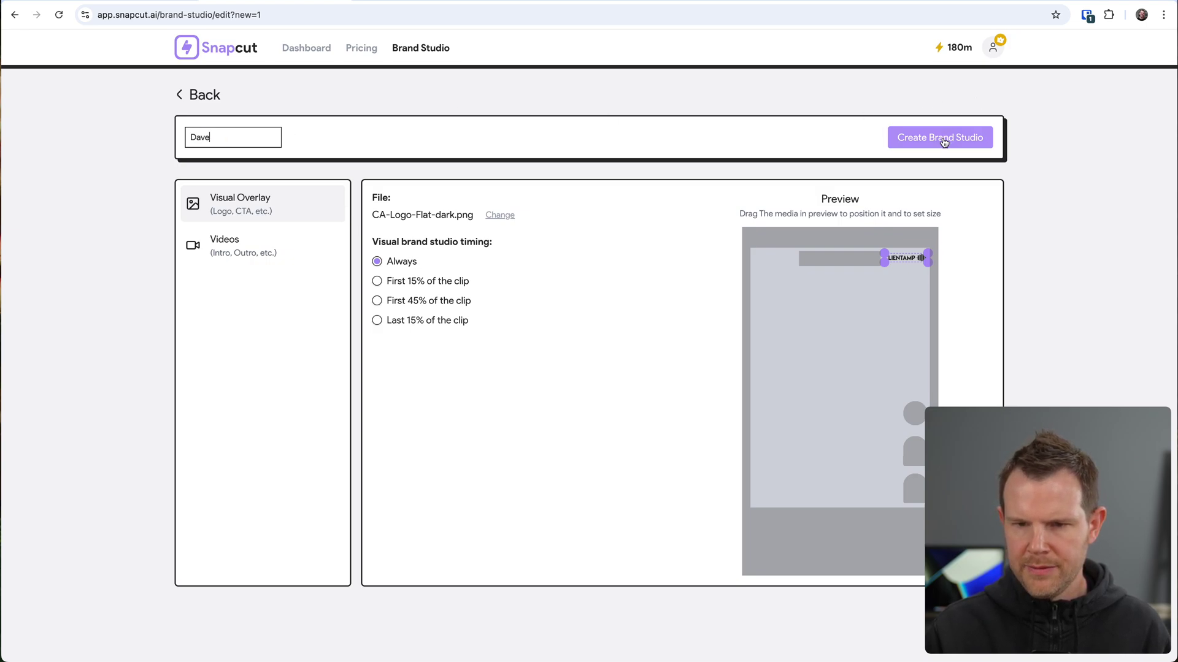
pyautogui.click(945, 138)
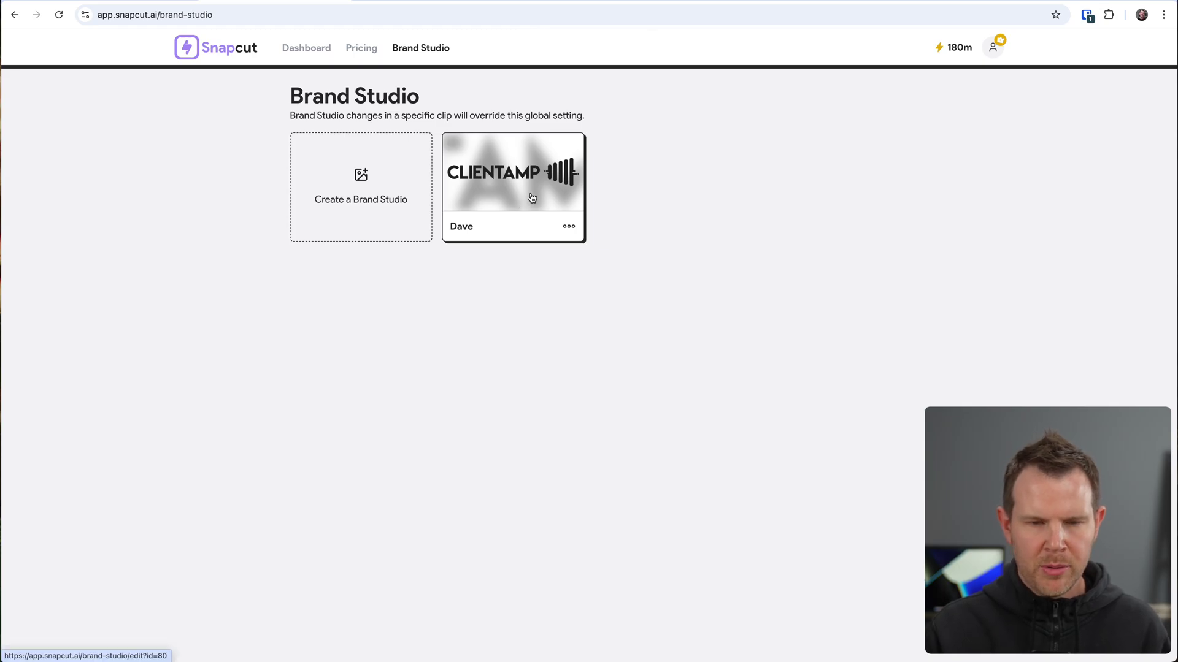
# Reopen the Plans and Pricing clip, switch on the brand studio logo, and play to check it
pyautogui.click(311, 54)
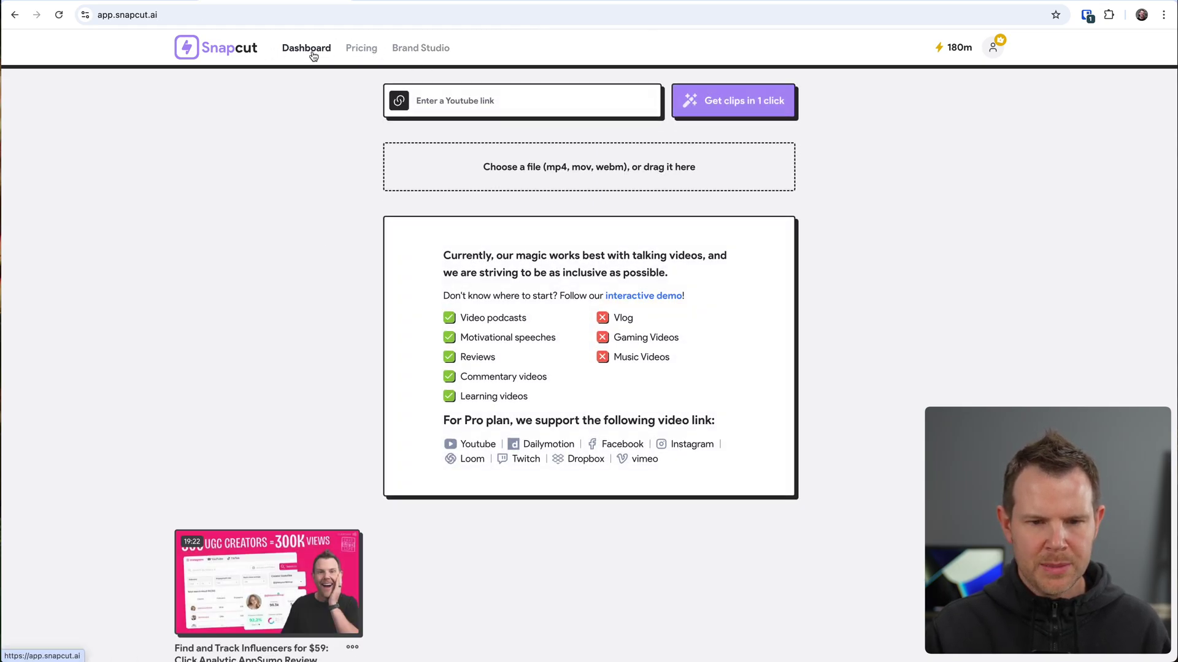
pyautogui.click(284, 596)
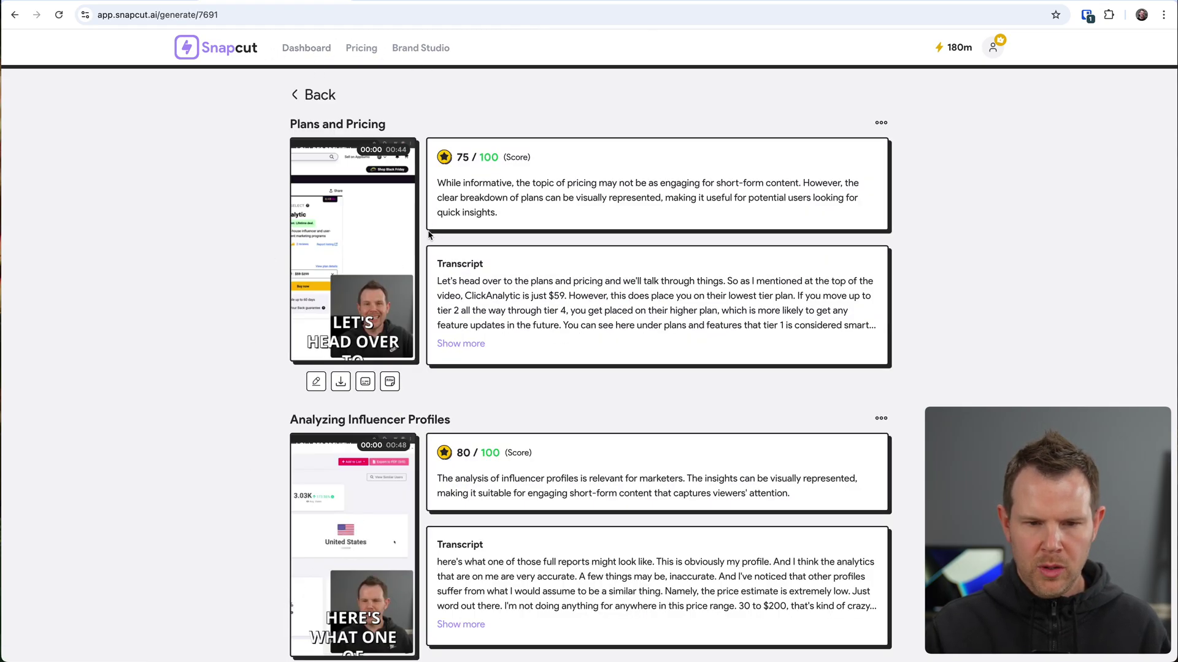
pyautogui.click(318, 381)
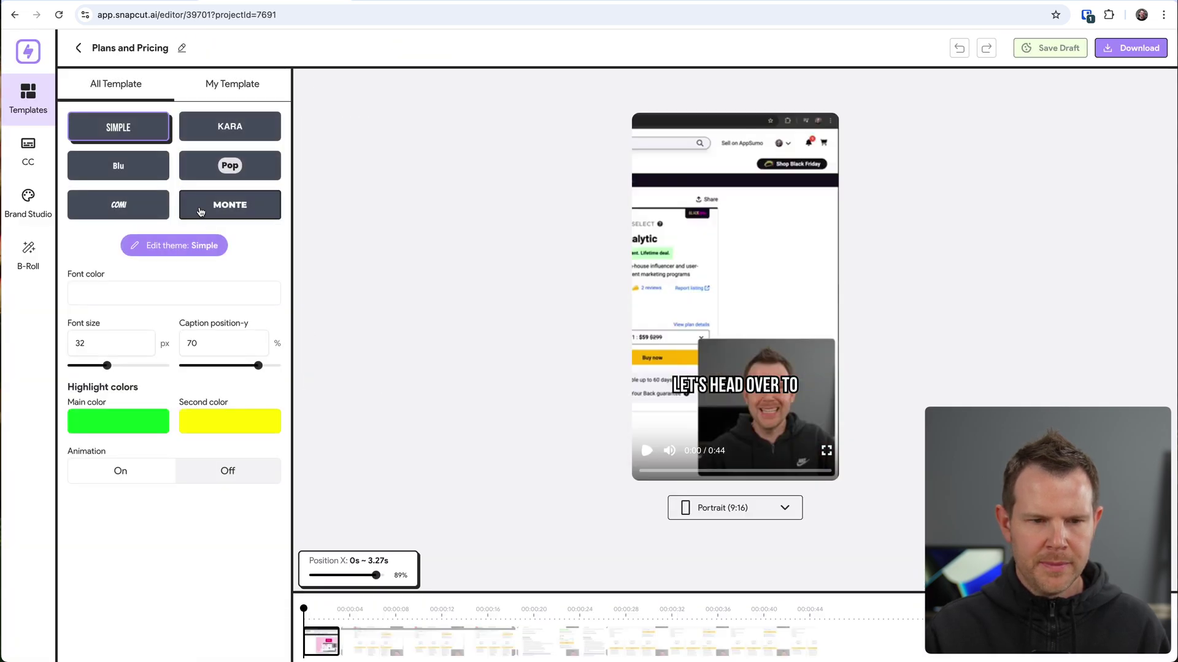
pyautogui.click(27, 207)
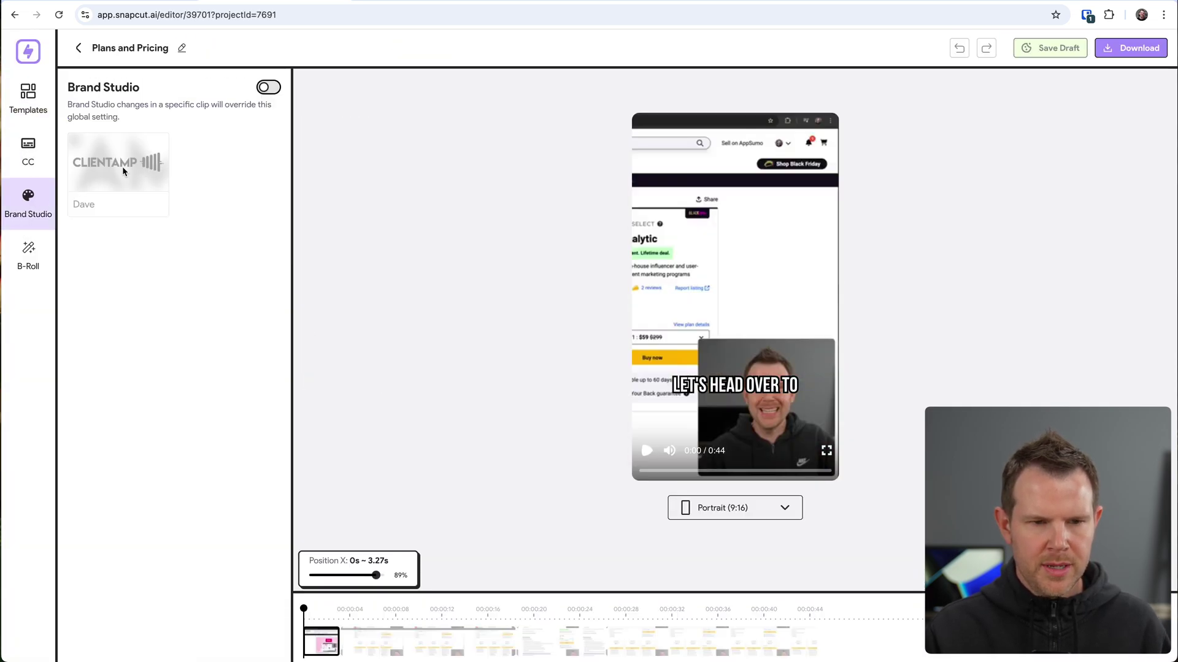
pyautogui.click(269, 87)
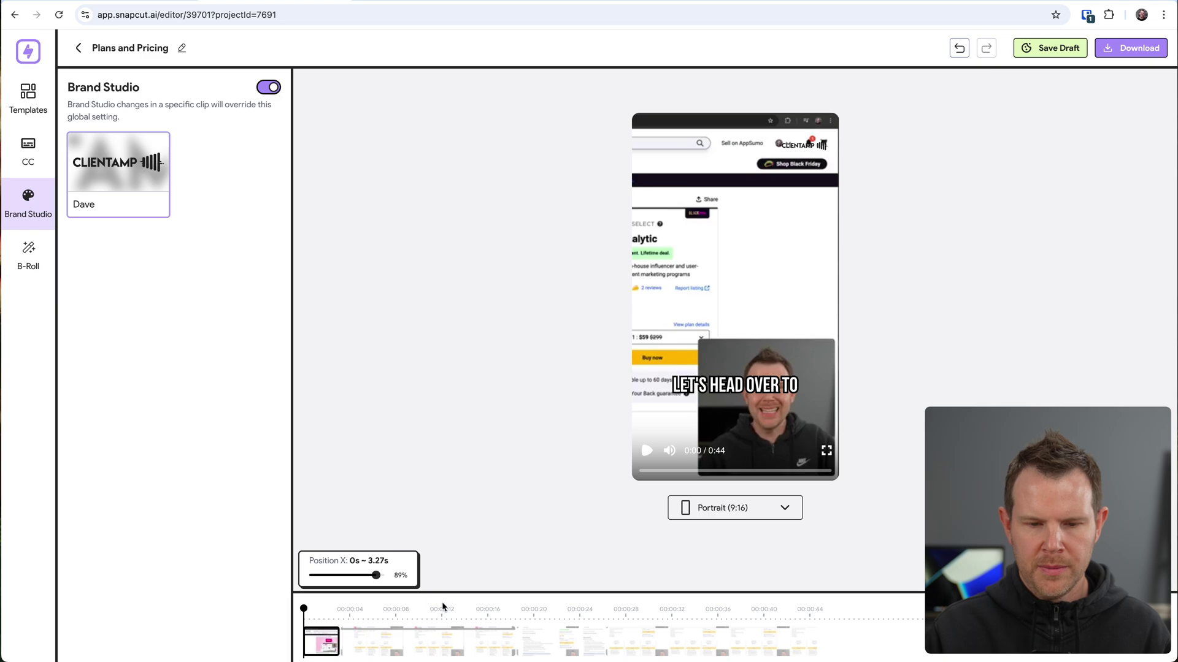
pyautogui.press('space')
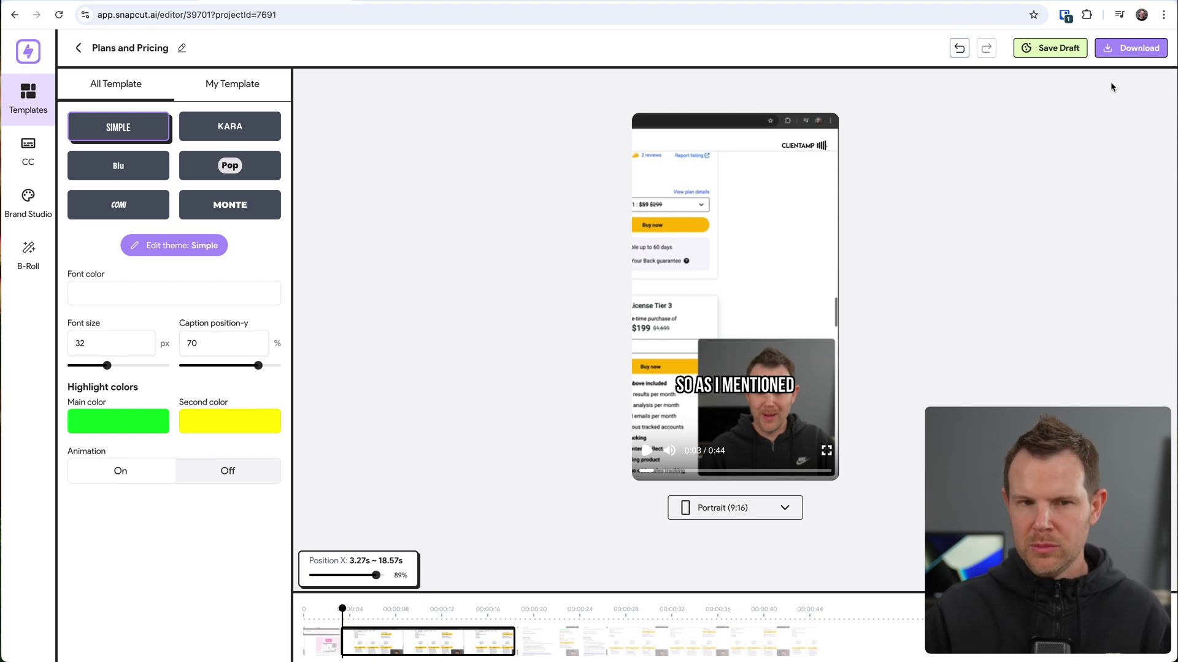
# Go back to the clip list and view the Plans and Pricing clip's export progress
pyautogui.click(78, 48)
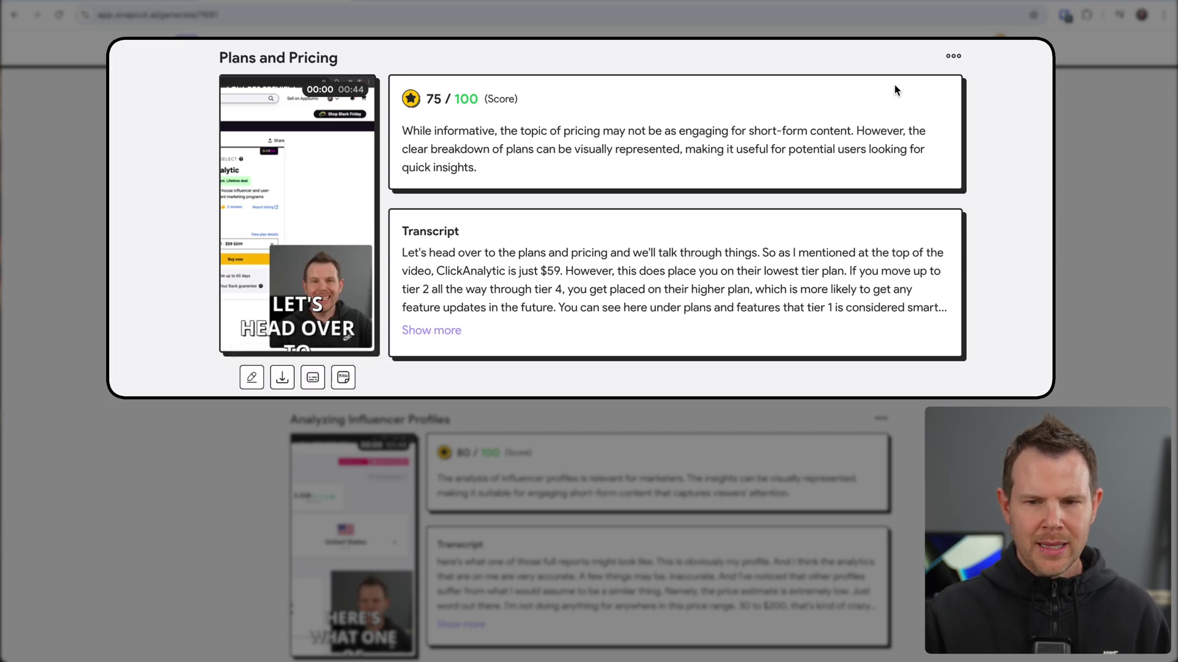
pyautogui.click(953, 56)
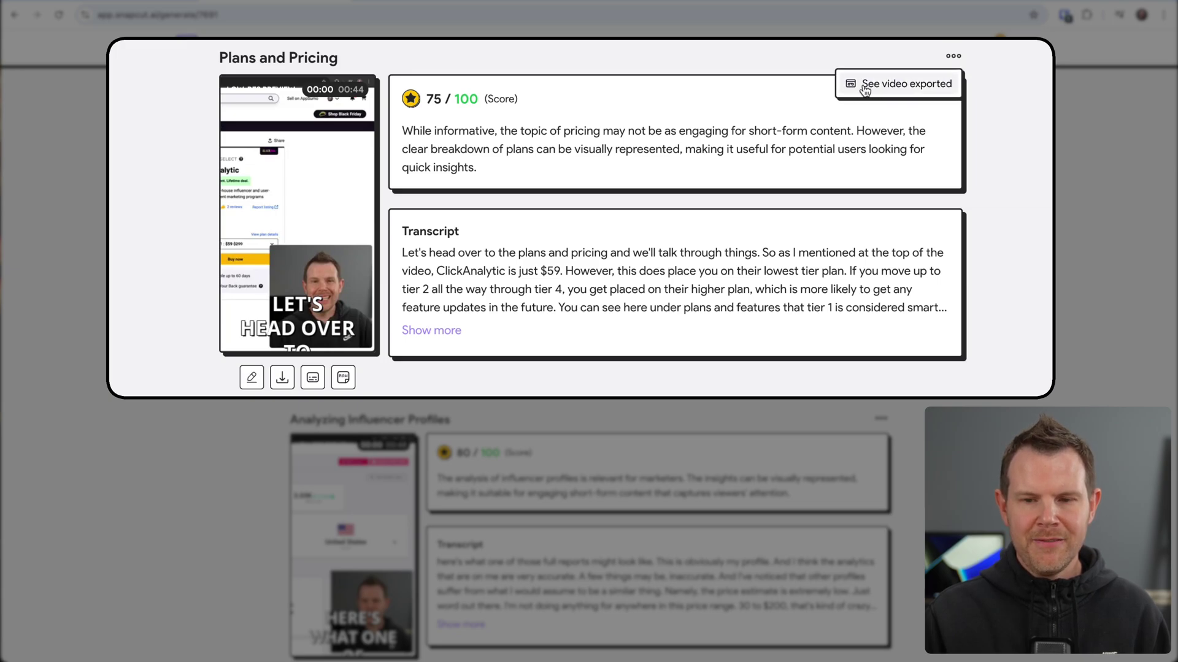
pyautogui.click(909, 86)
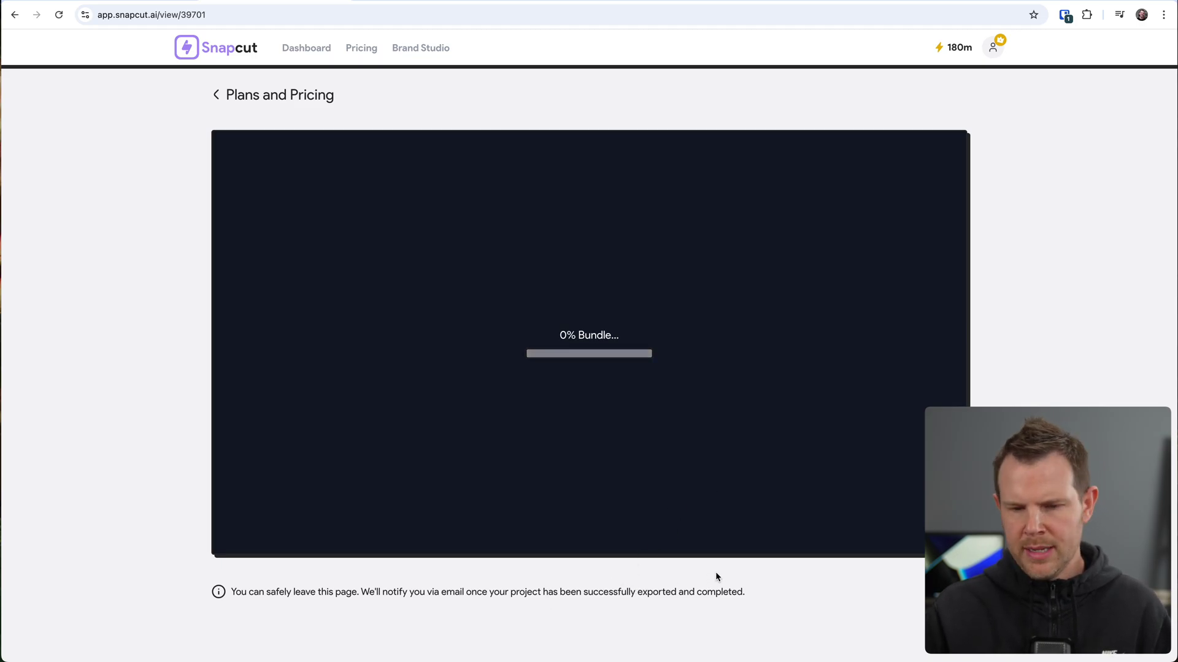
# Download the Plans and Pricing clip from the clip list as an MP4, then recheck its export page
pyautogui.press('super+bracketleft')
pyautogui.click(341, 386)
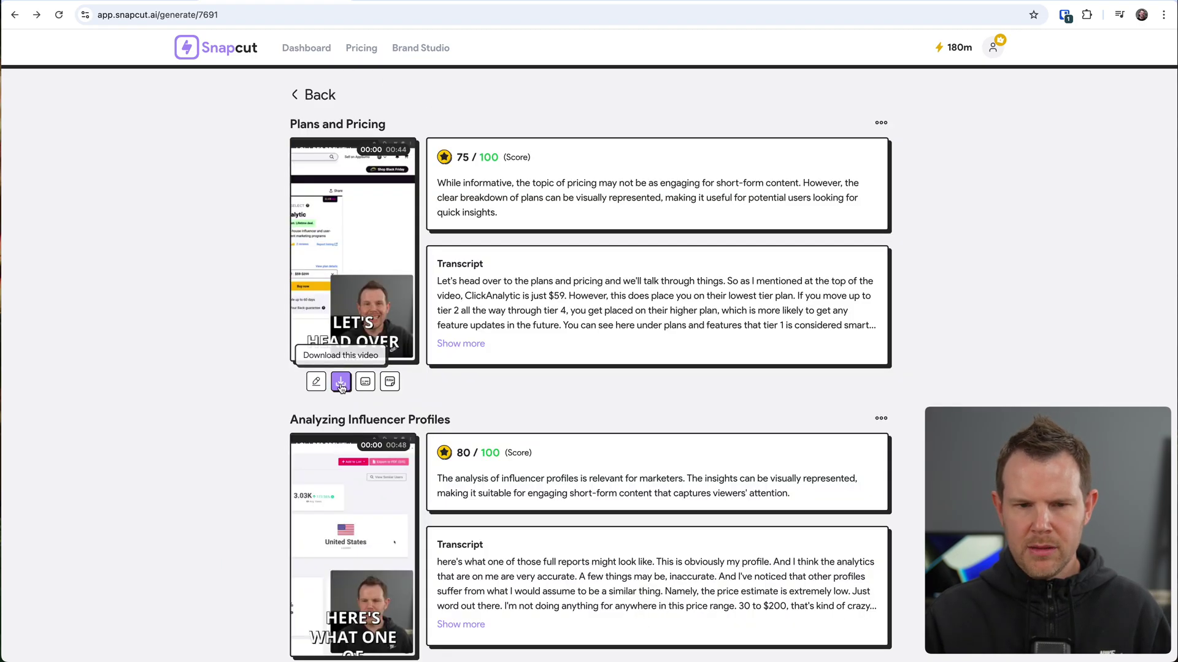
pyautogui.click(881, 122)
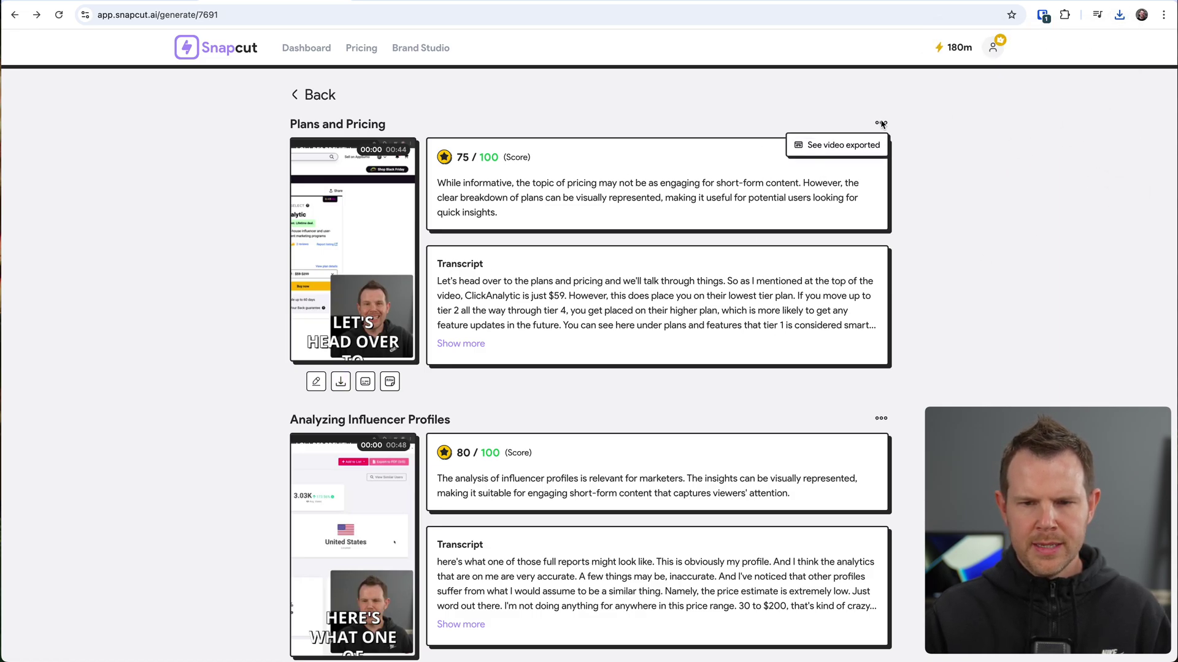
pyautogui.click(815, 147)
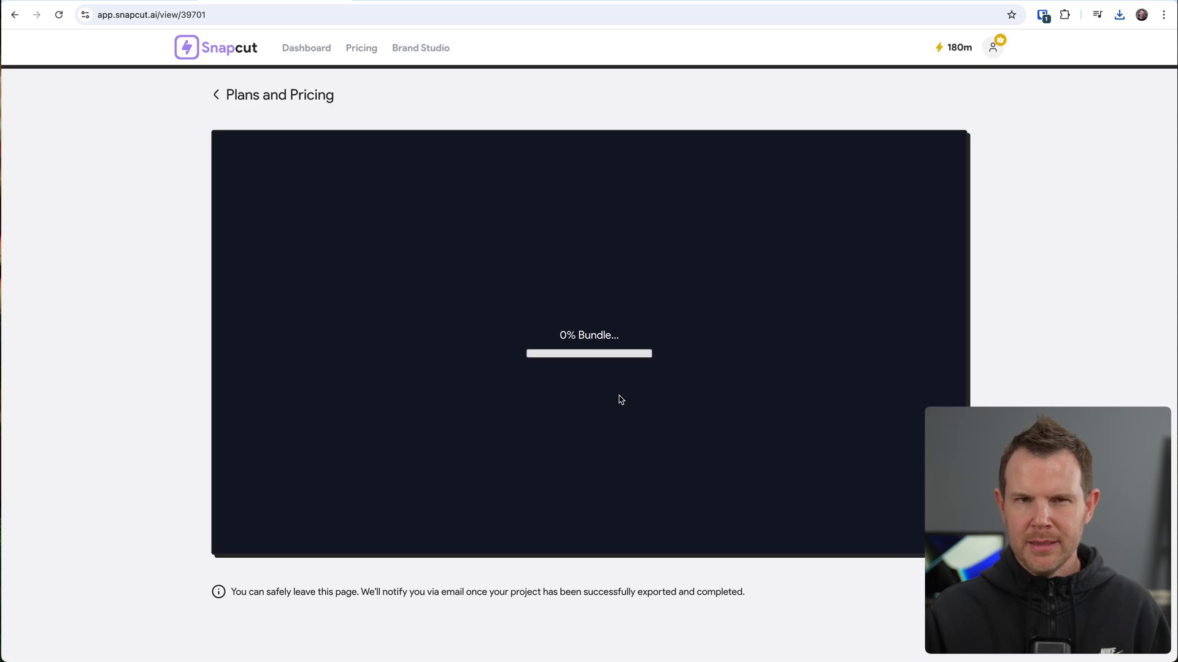